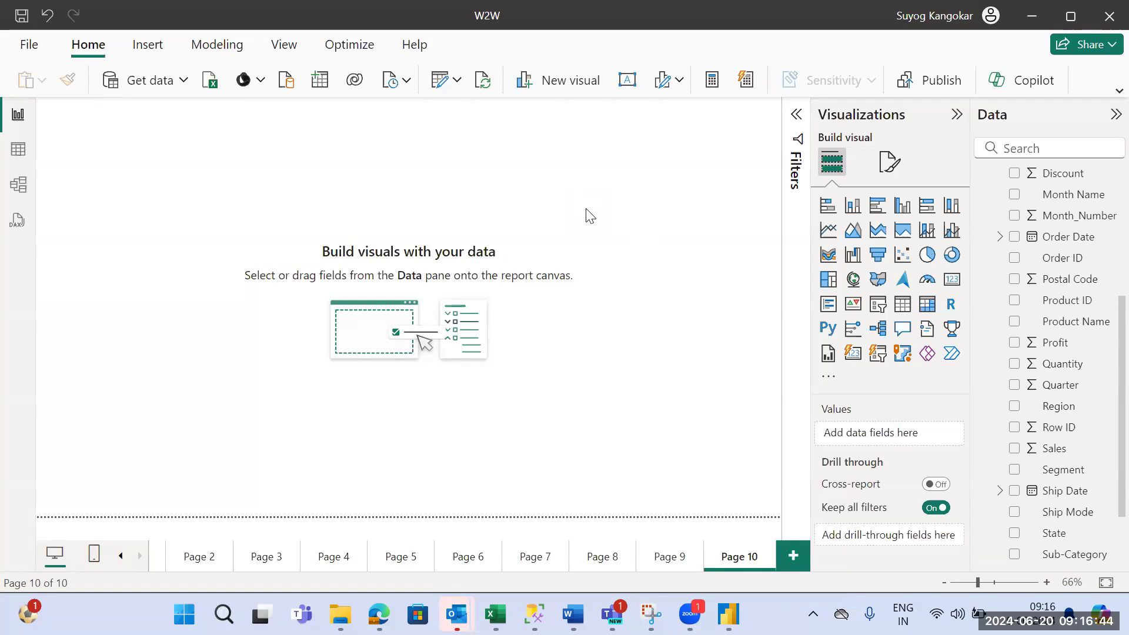
- Hide the Filters pane and collapse the Visualizations and Data panes to clear space around the canvas
click(796, 115)
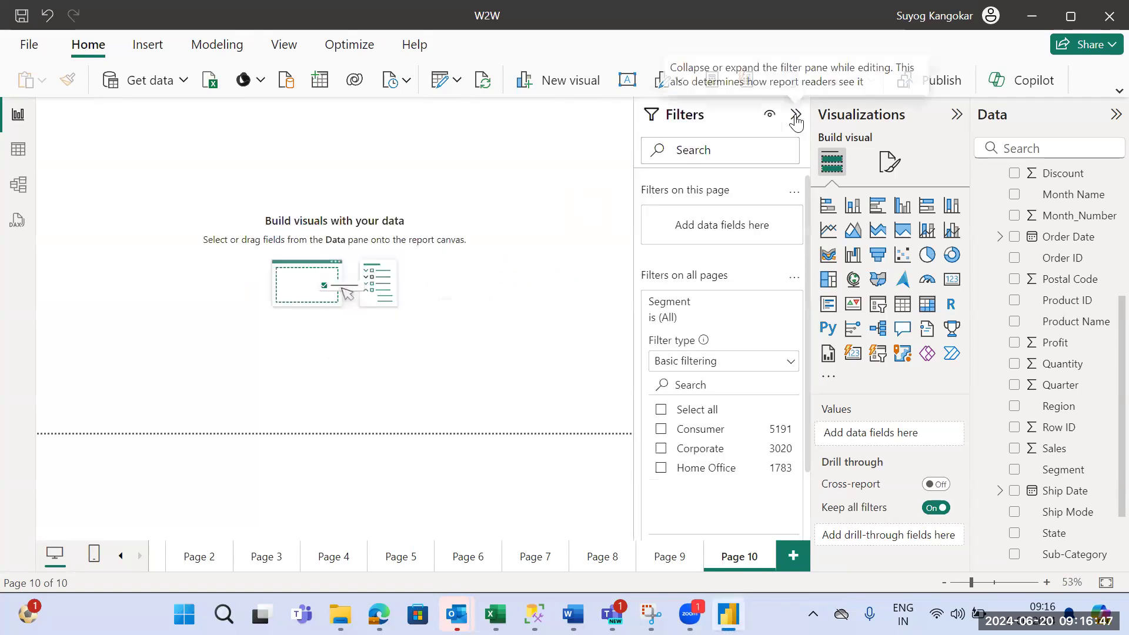
click(1118, 92)
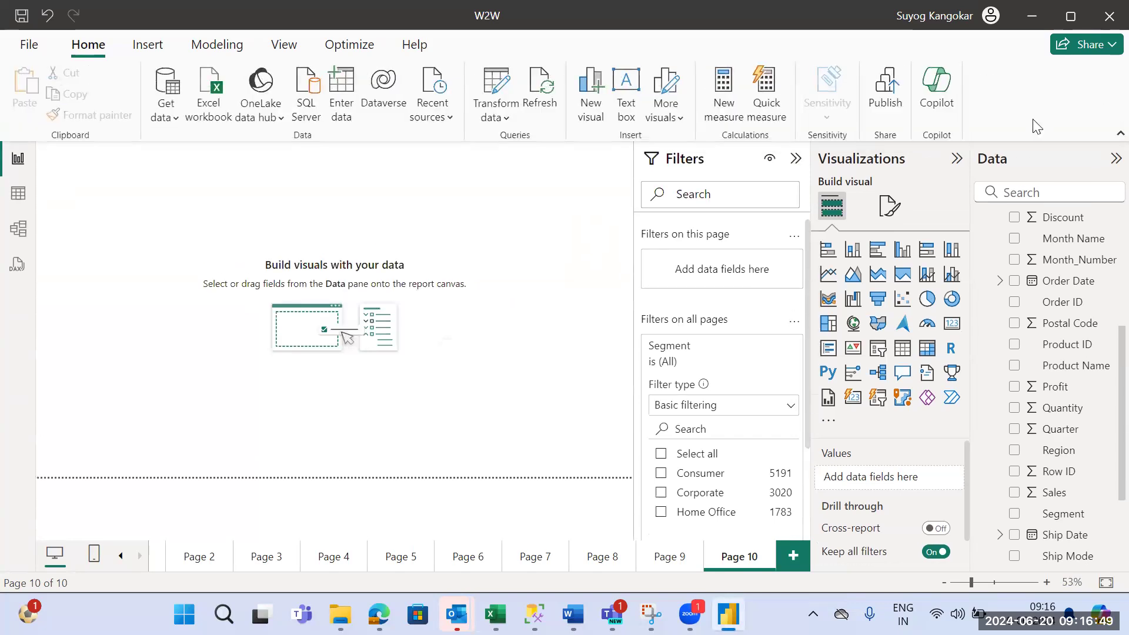
click(296, 50)
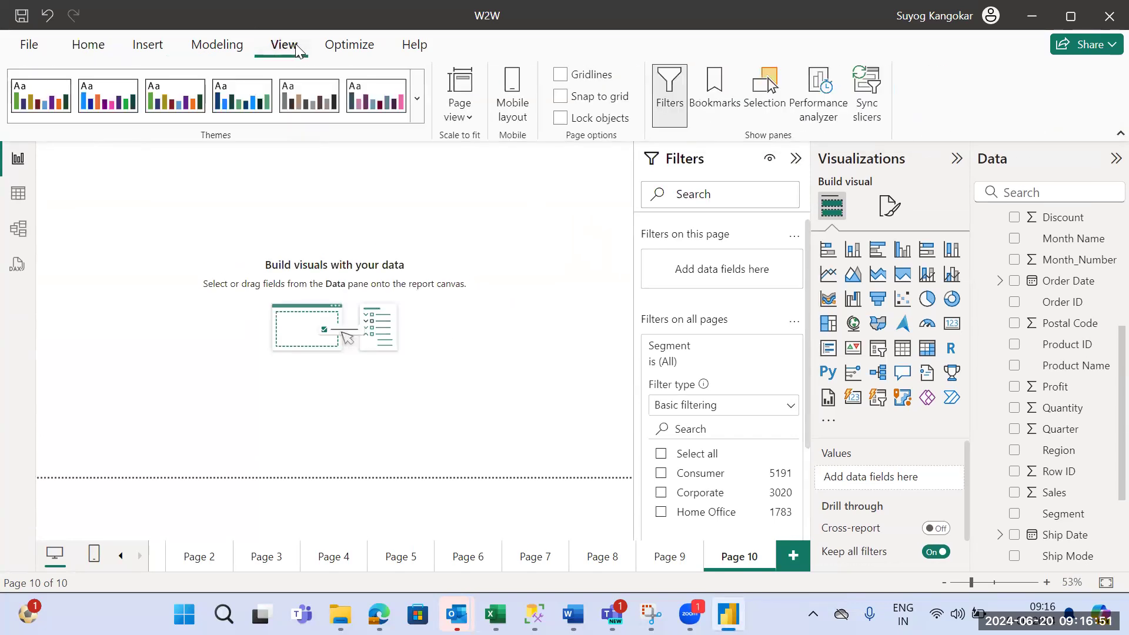
click(674, 103)
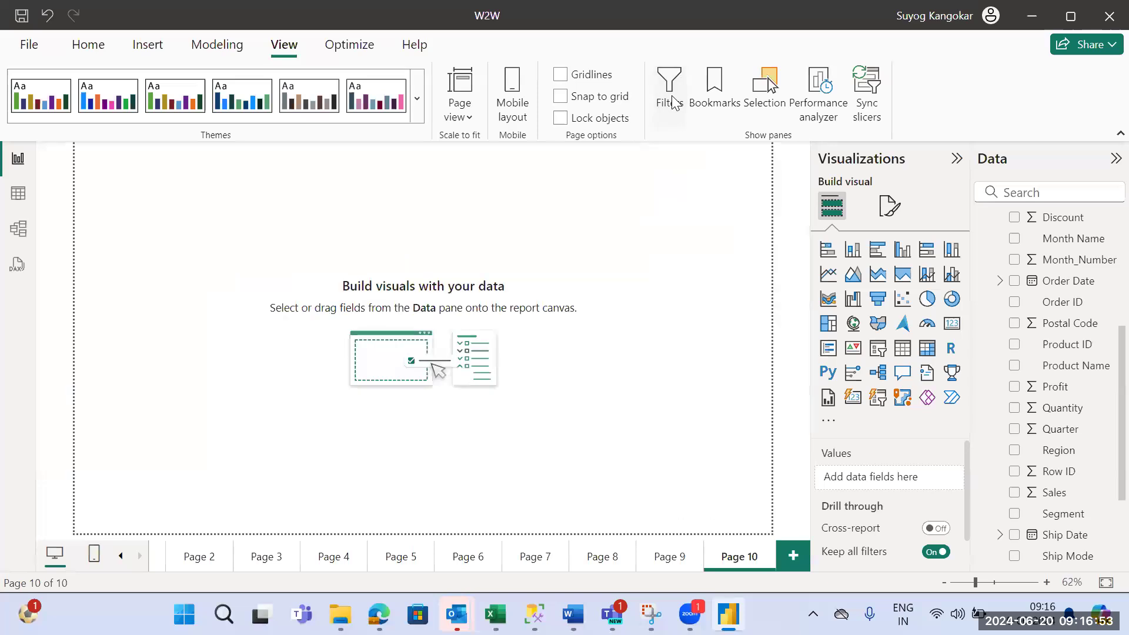
click(957, 160)
click(1110, 162)
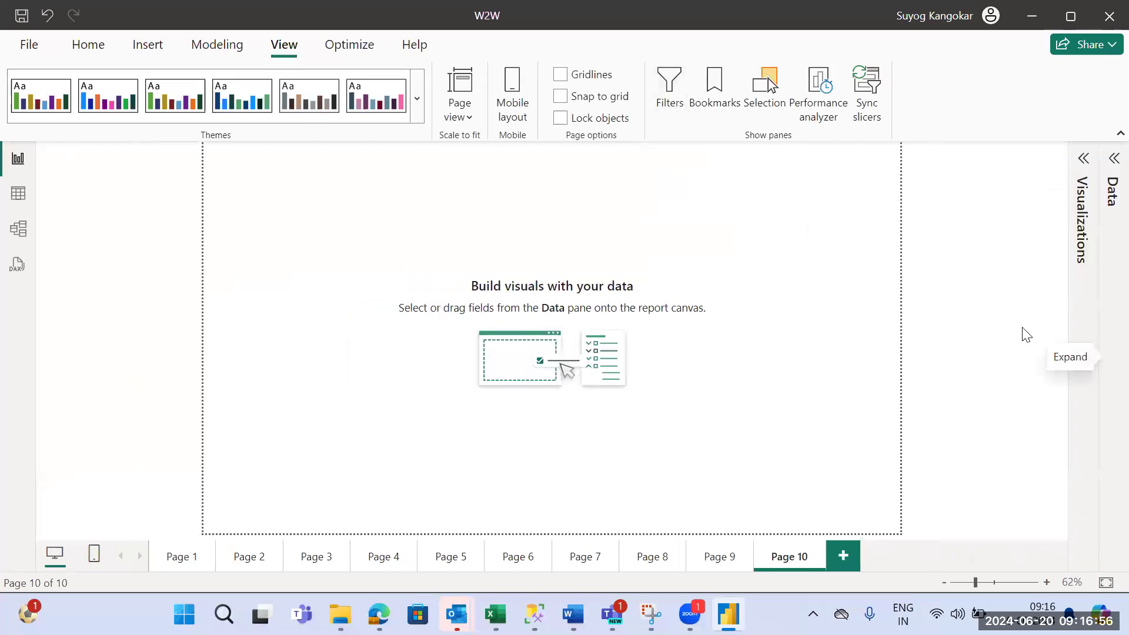
- Remove the Segment filter from the filters on all pages and reopen the Visualizations pane
click(676, 93)
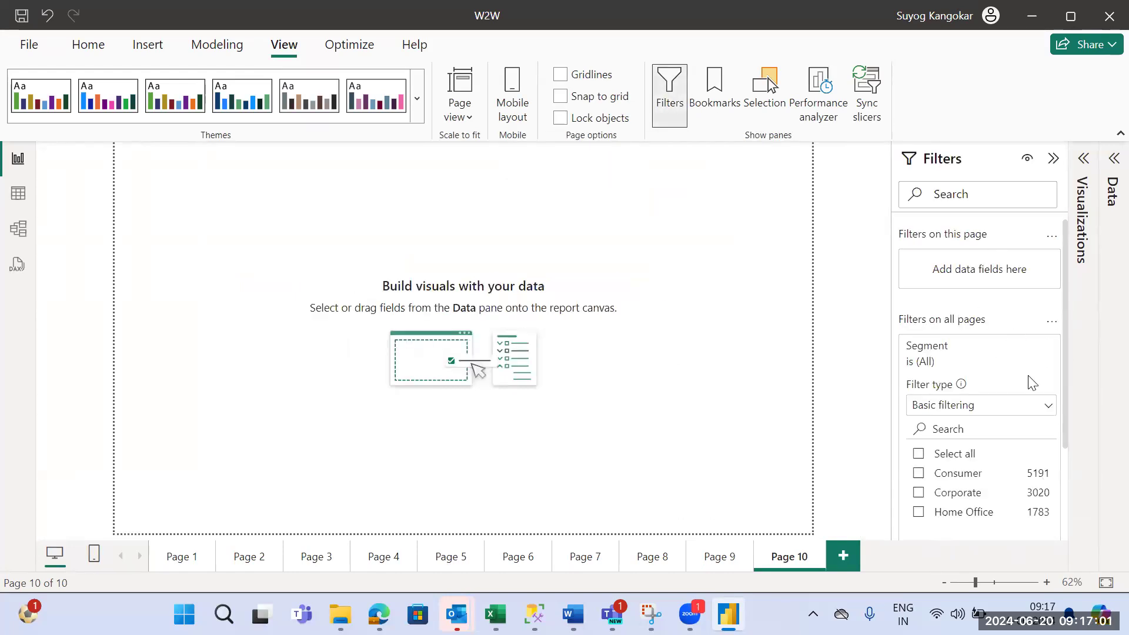
click(1030, 346)
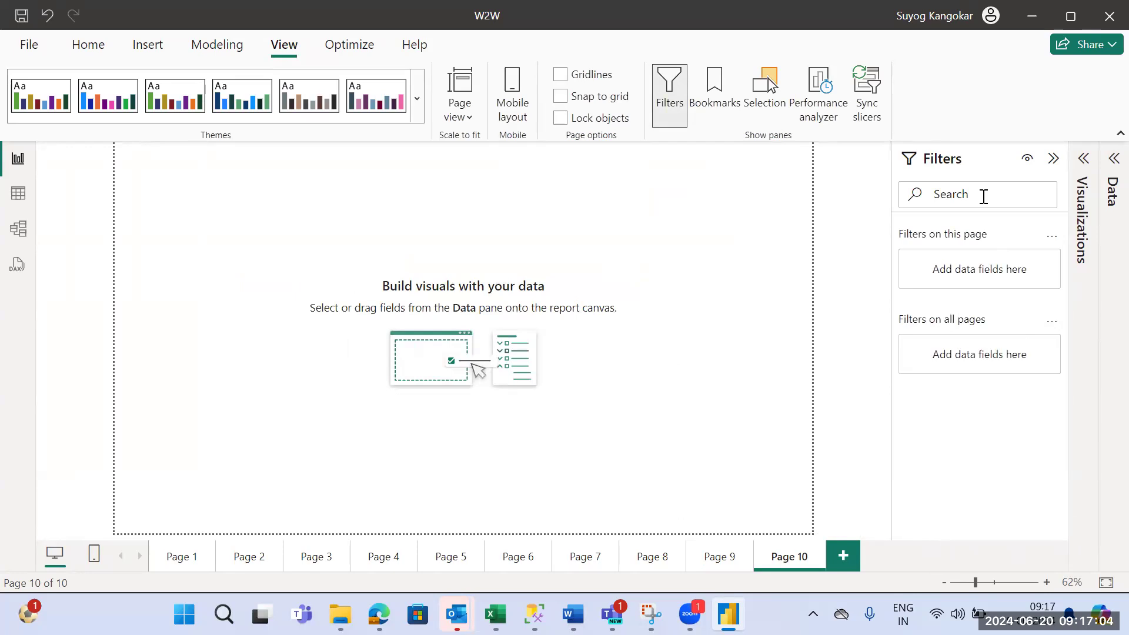
click(1082, 158)
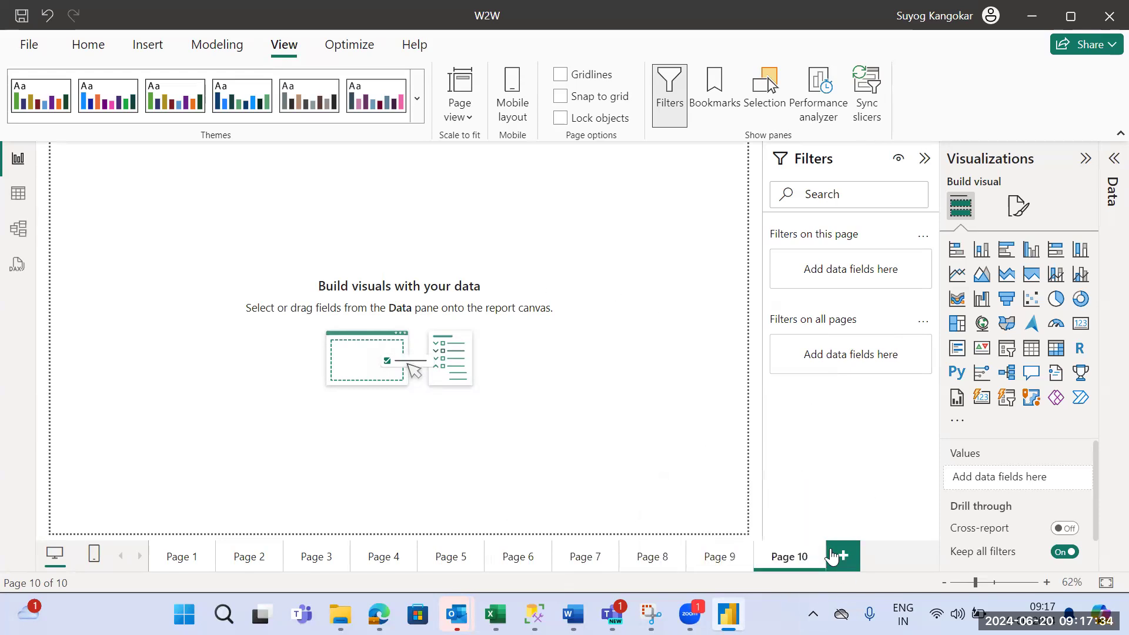
- Insert an empty table visual on Page 10, move it toward the middle of the page and enlarge it
click(735, 560)
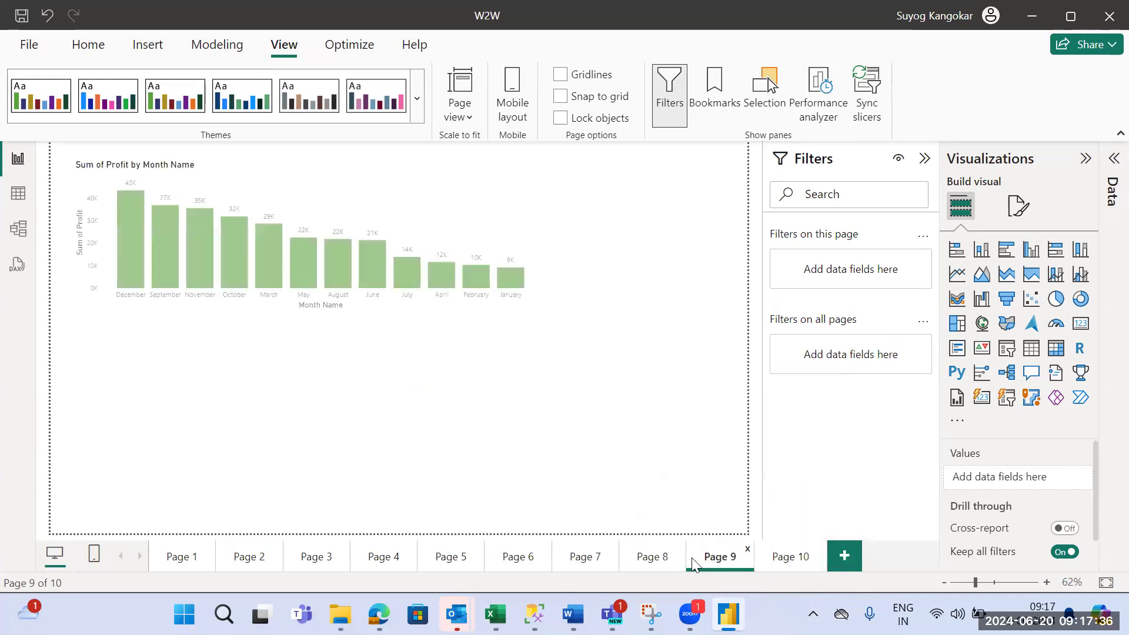
click(791, 562)
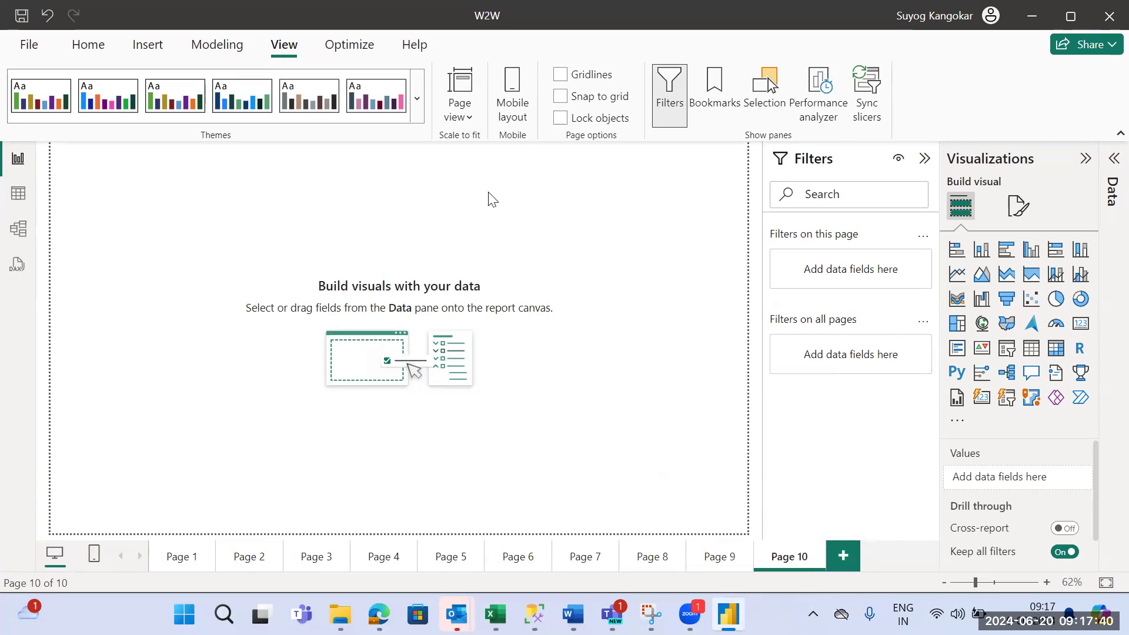
click(1036, 356)
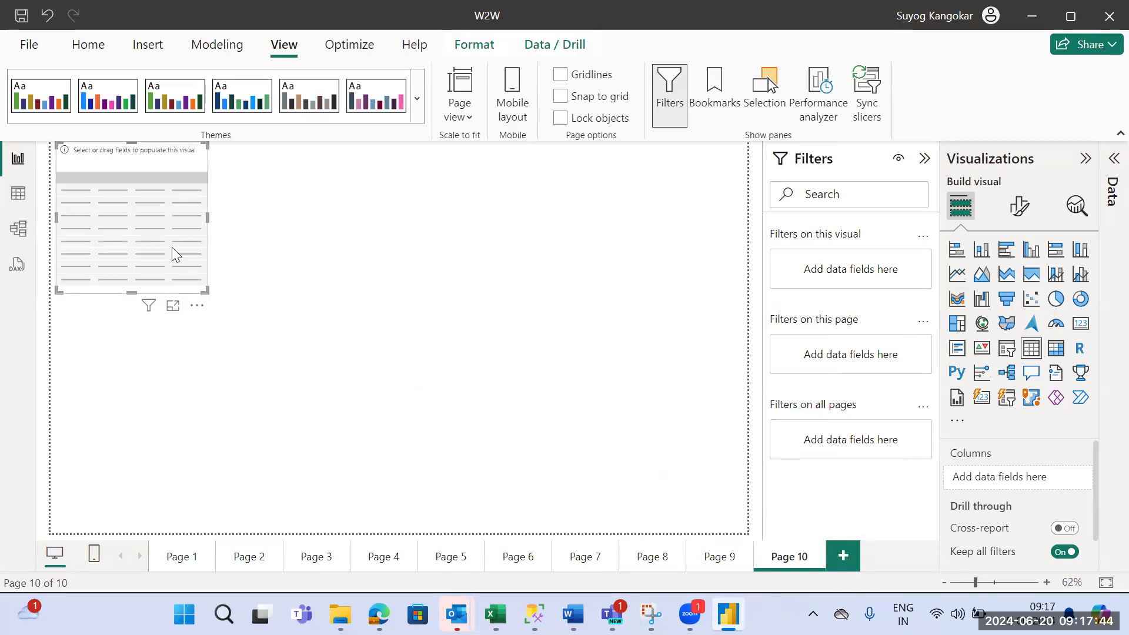
drag(174, 252, 328, 306)
drag(360, 268, 442, 274)
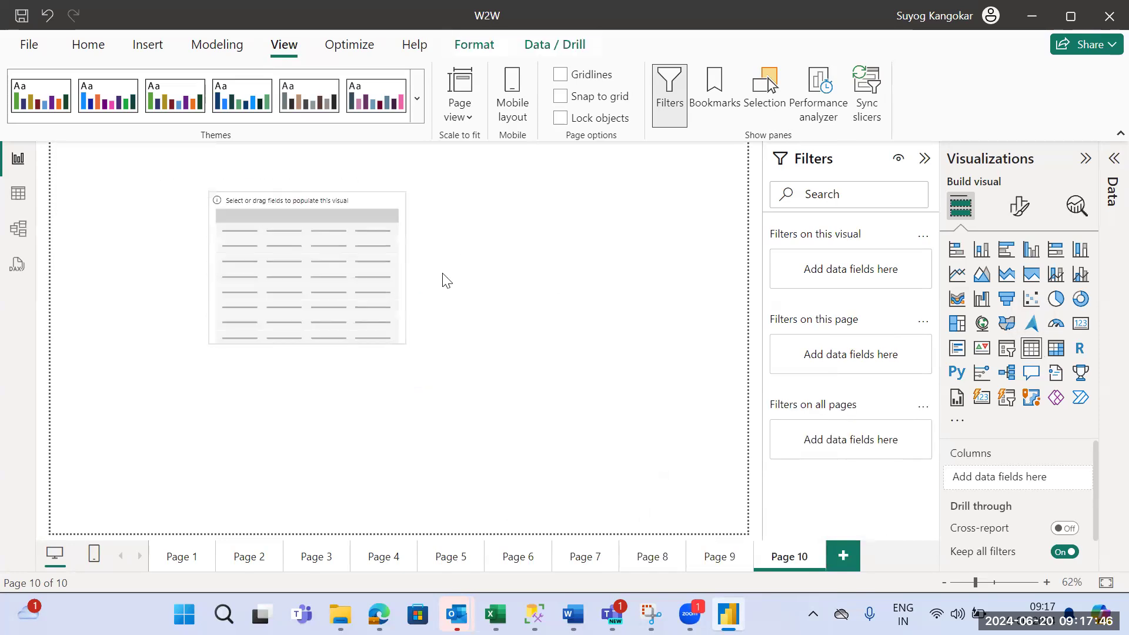
drag(333, 346, 347, 488)
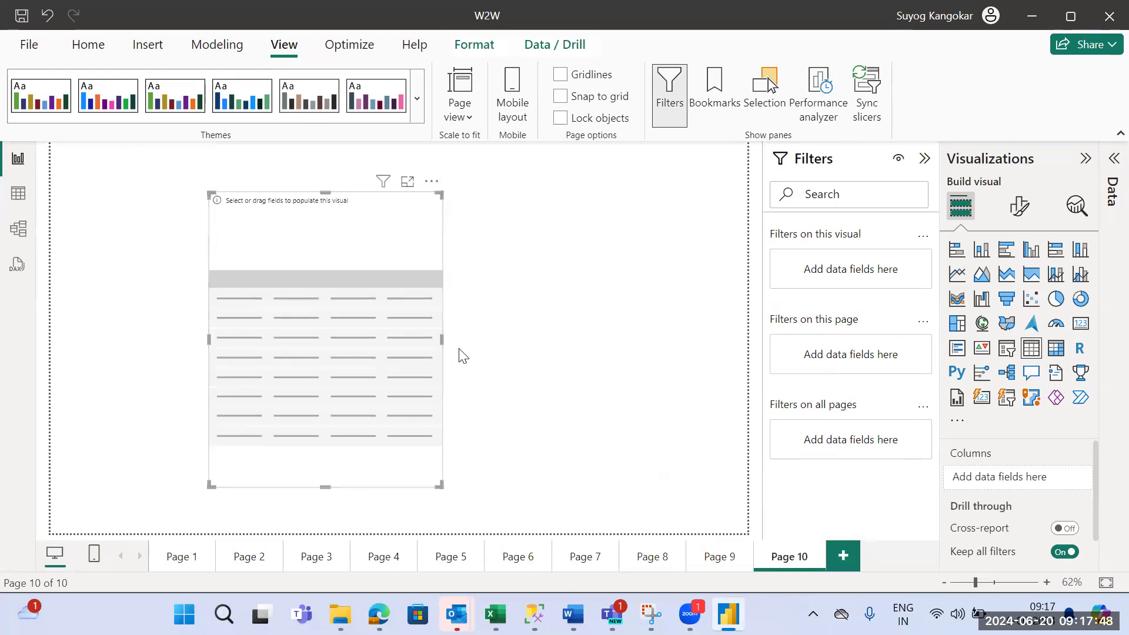
drag(441, 342, 637, 333)
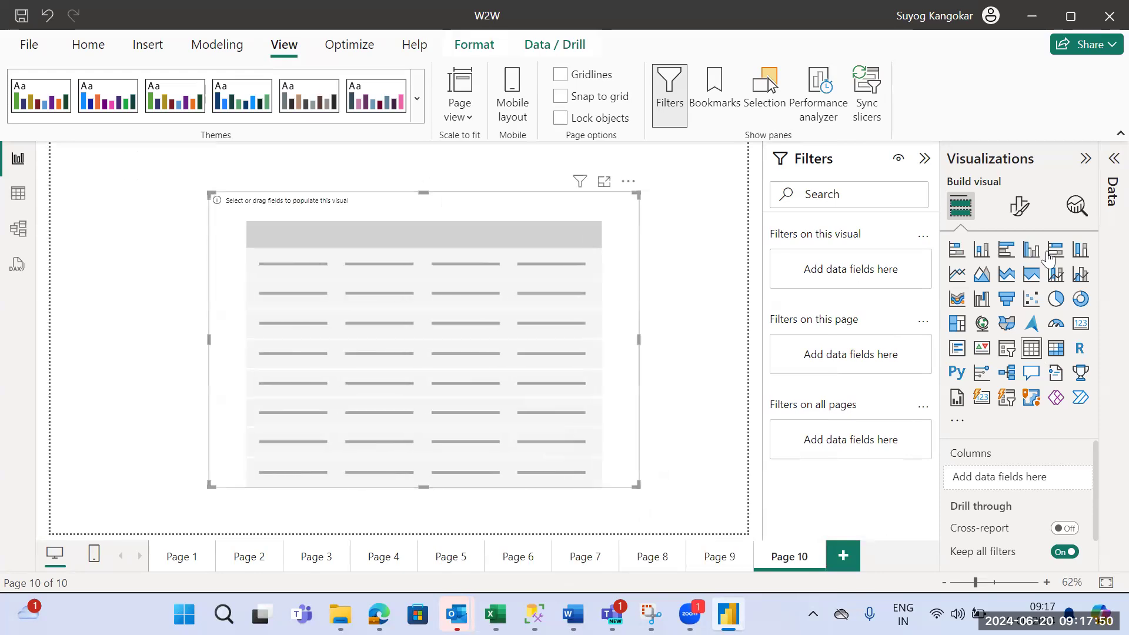
- Add the Sub-Category, Region and Segment fields from Orders (2) as columns of the table
click(1113, 159)
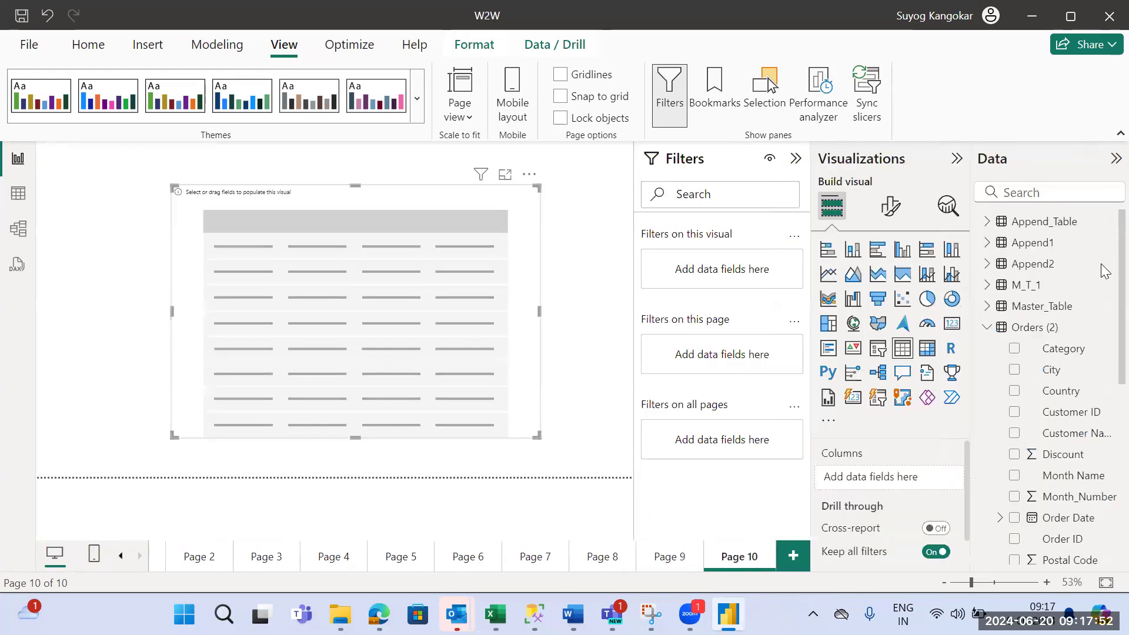
click(1015, 348)
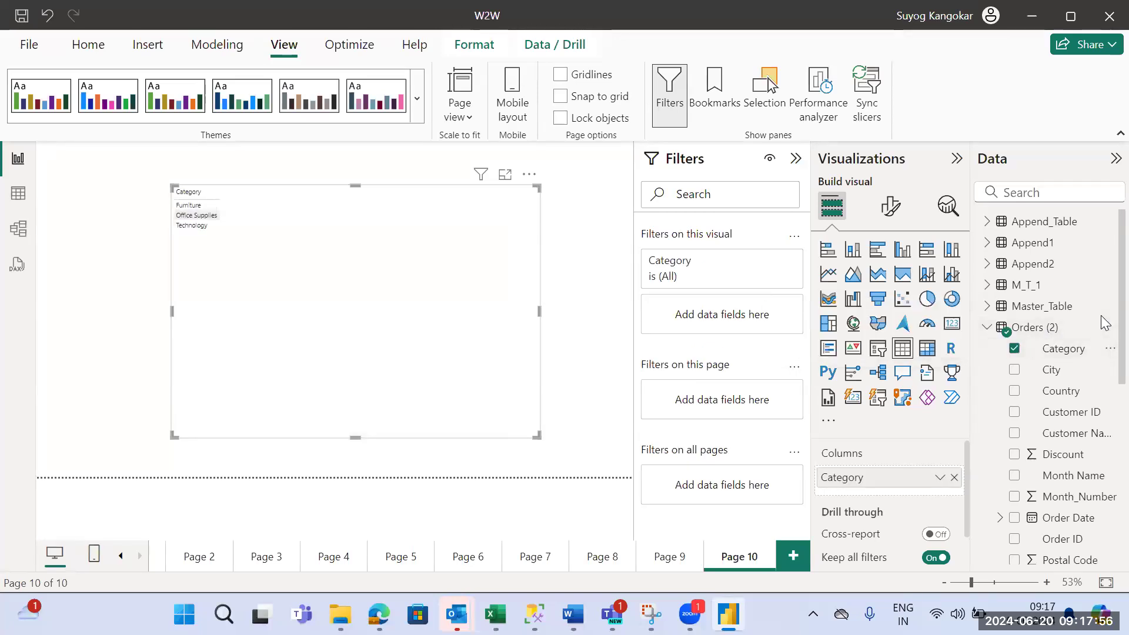
click(1085, 347)
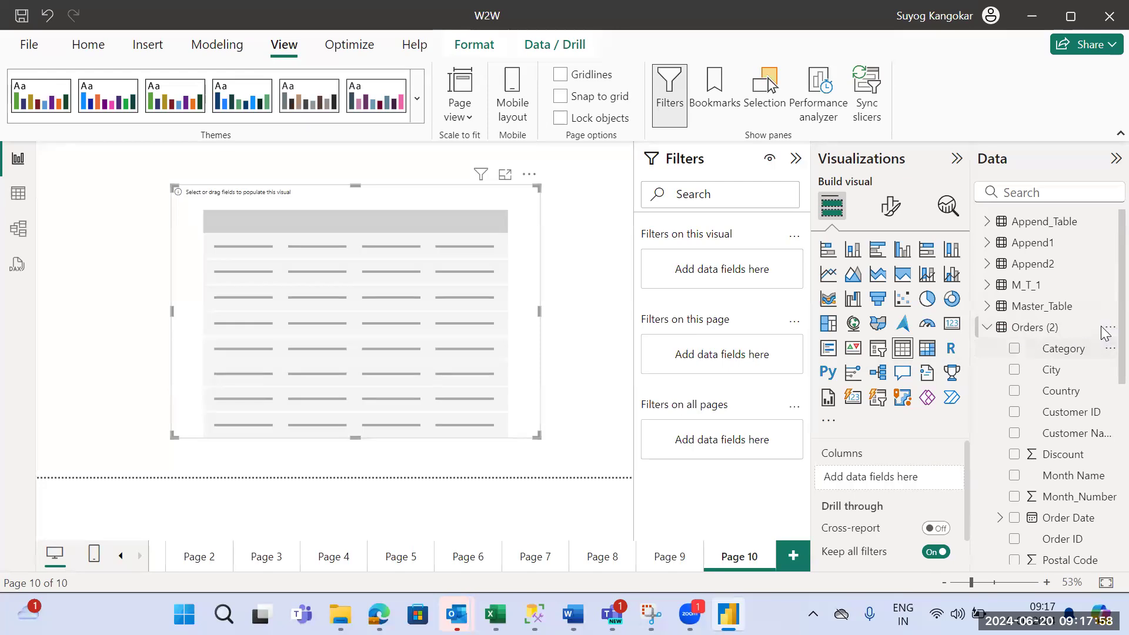
scroll(1099, 412, down, 5)
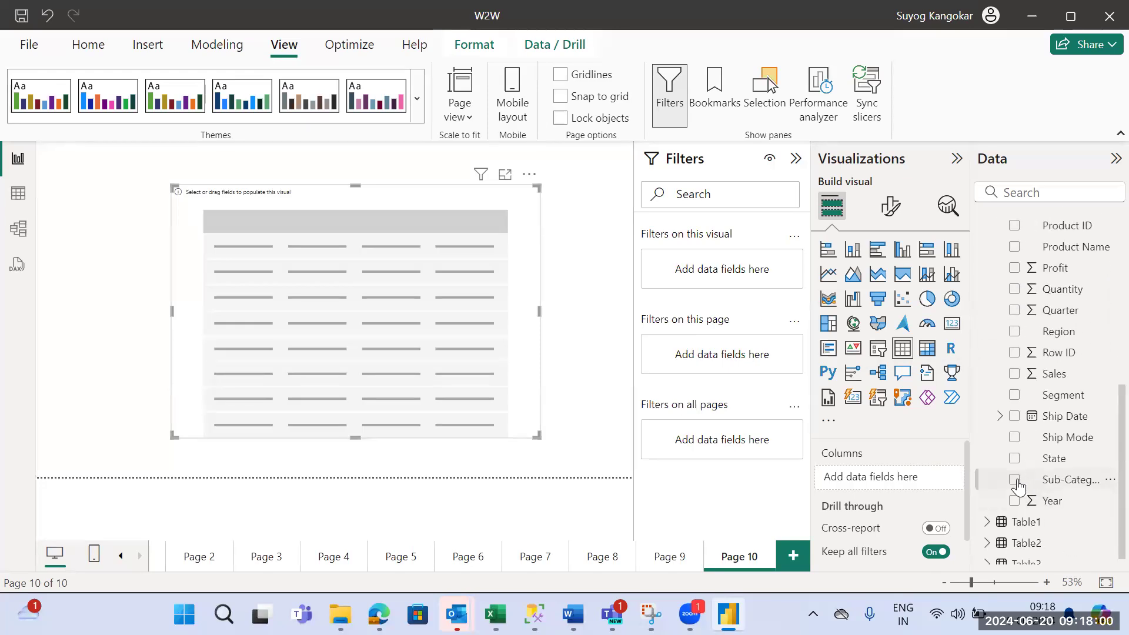
click(1015, 481)
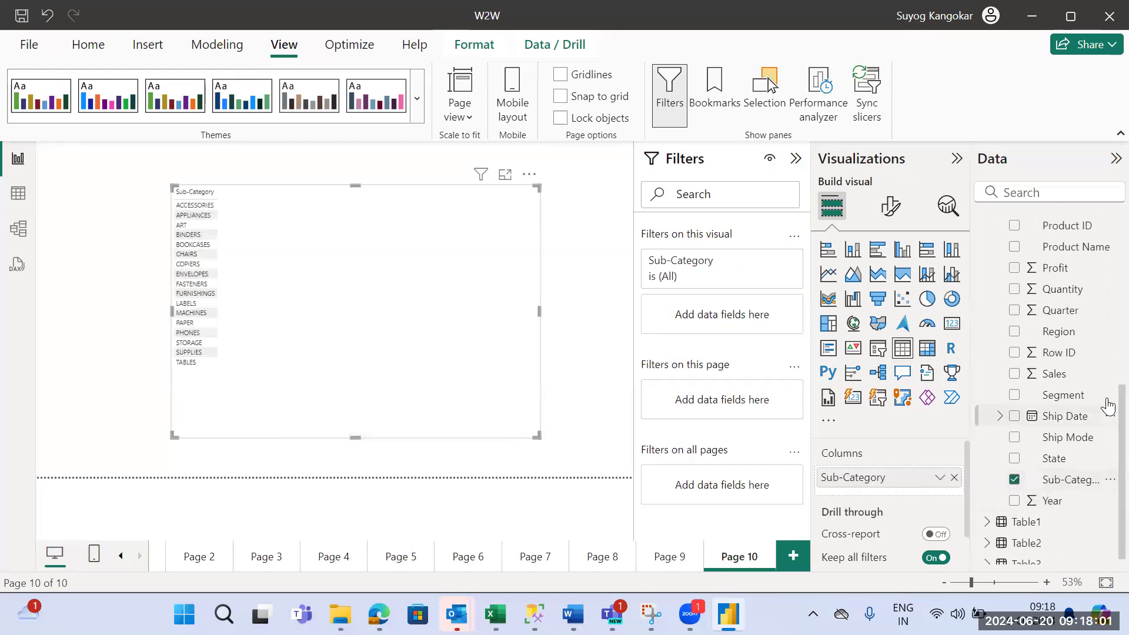
click(1016, 333)
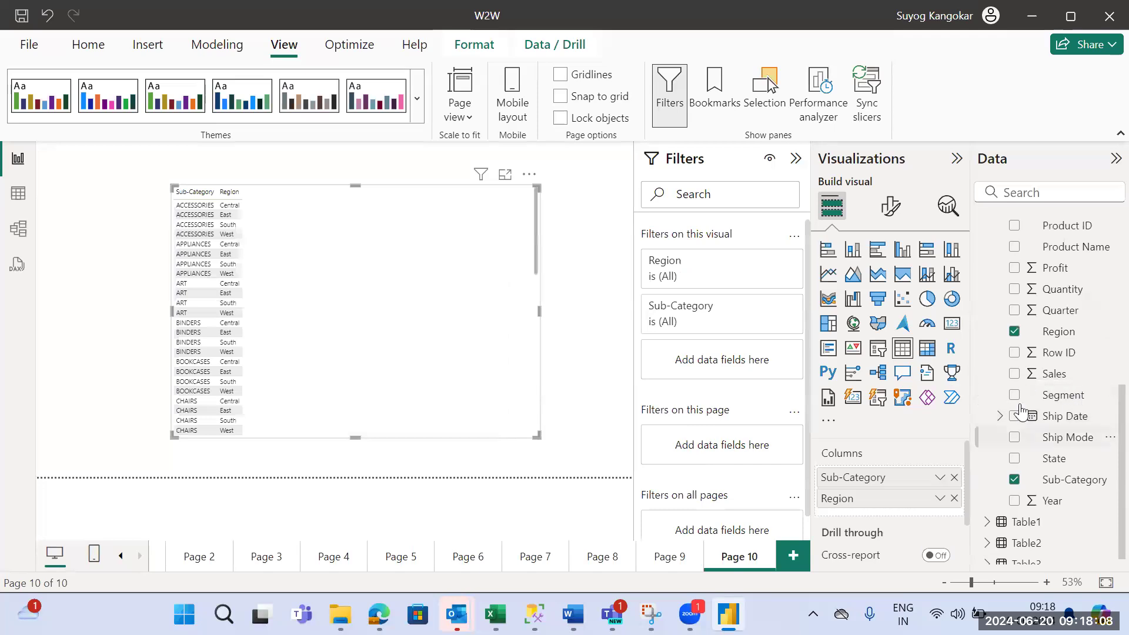
click(1013, 397)
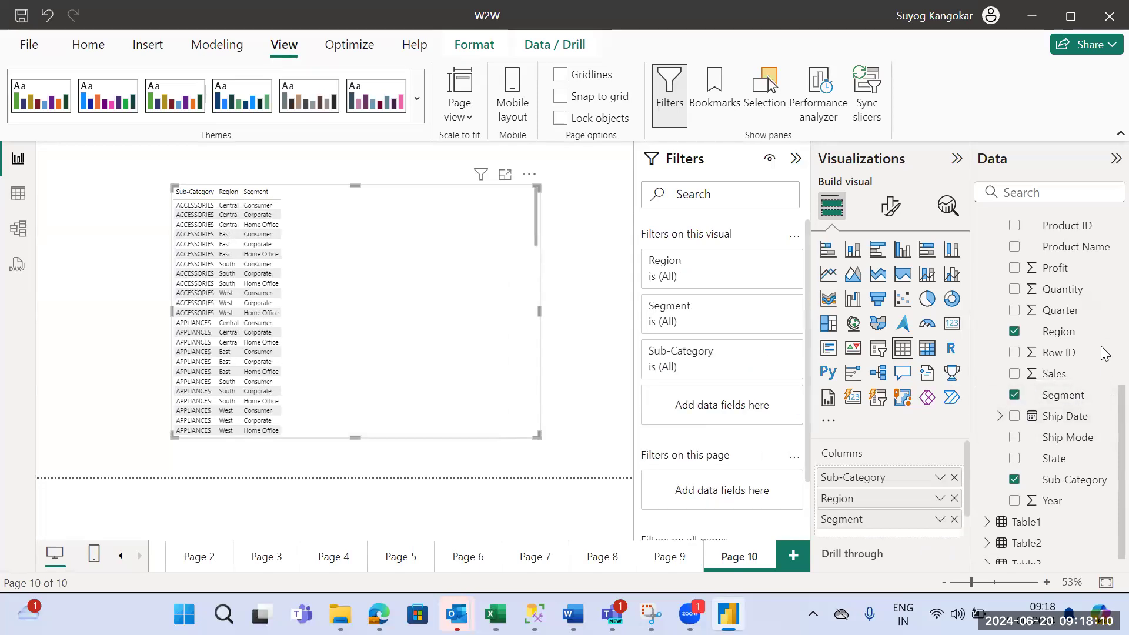
- Add the Profit, Quantity and Sales fields to the table as summed columns
scroll(1041, 408, up, 3)
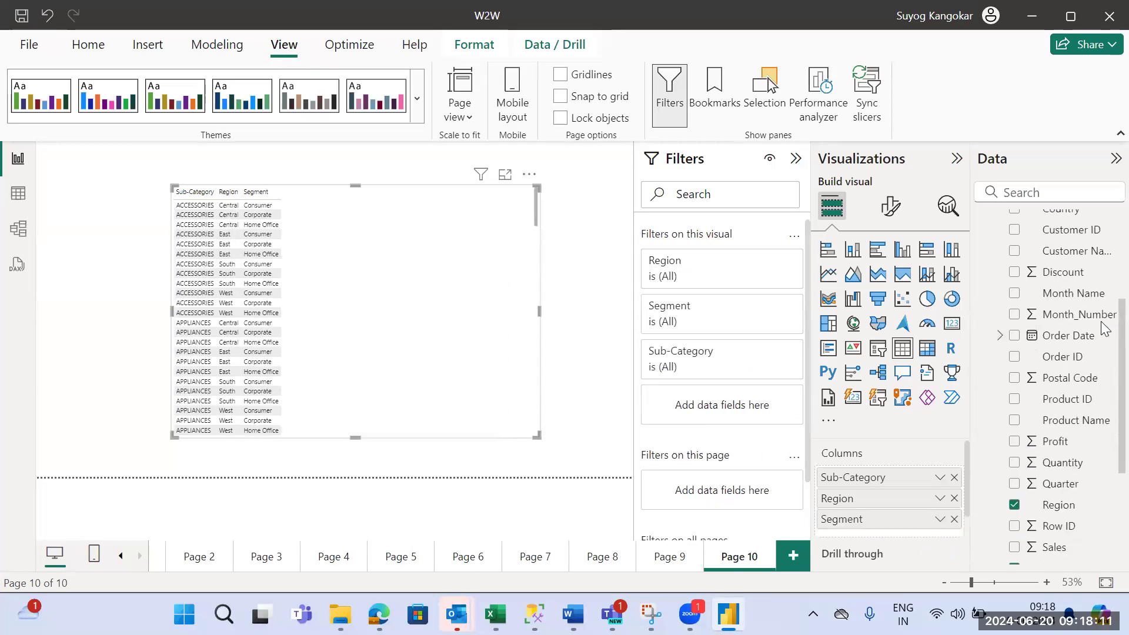
click(1014, 441)
click(1015, 462)
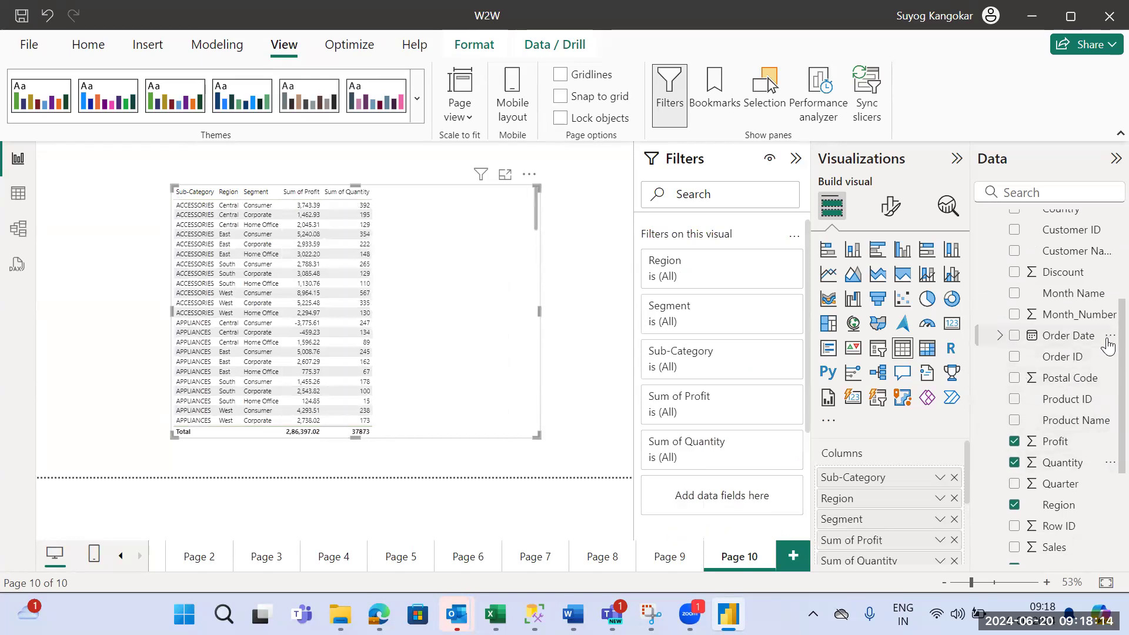
scroll(1103, 344, up, 5)
scroll(1104, 370, down, 8)
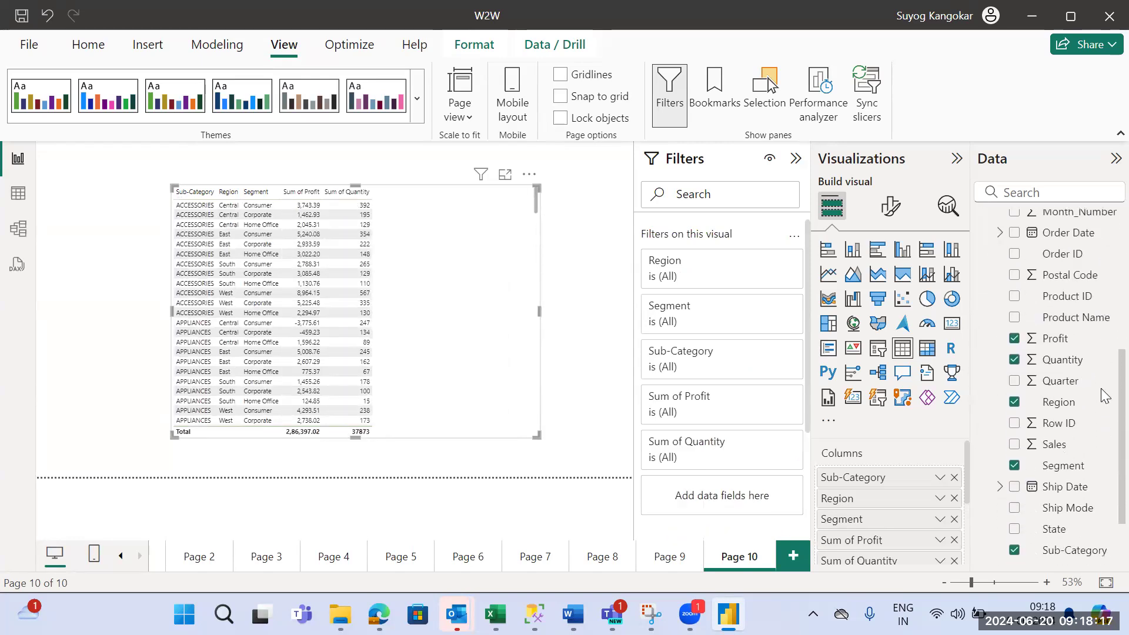
click(1014, 444)
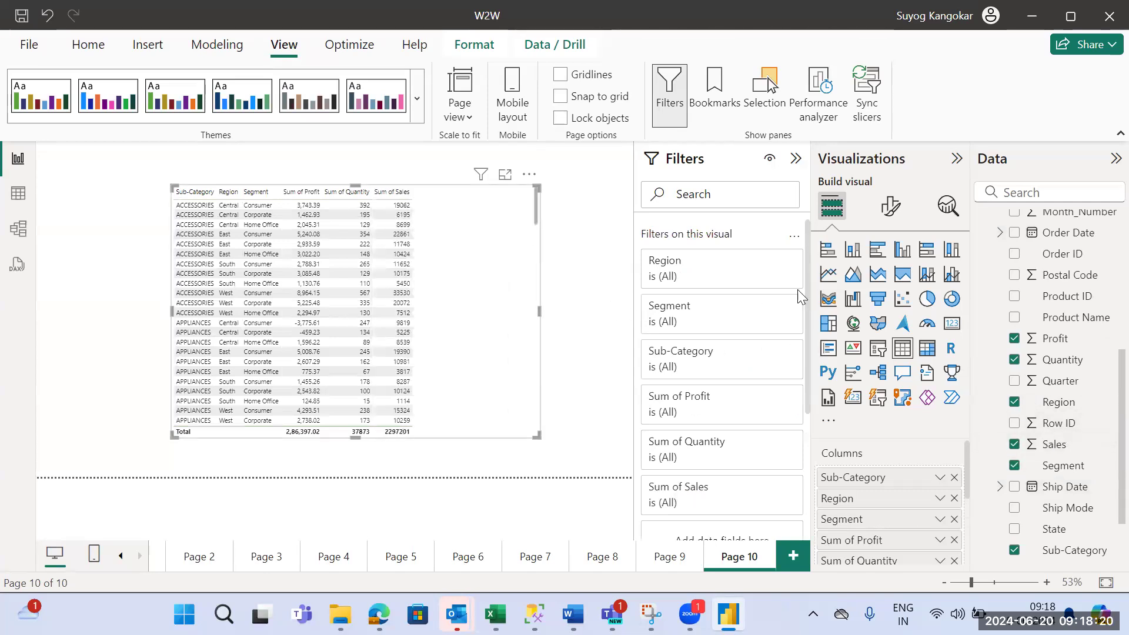
- Set the font size of the table's values to 17 and adjust the visual's width to suit its columns
click(891, 205)
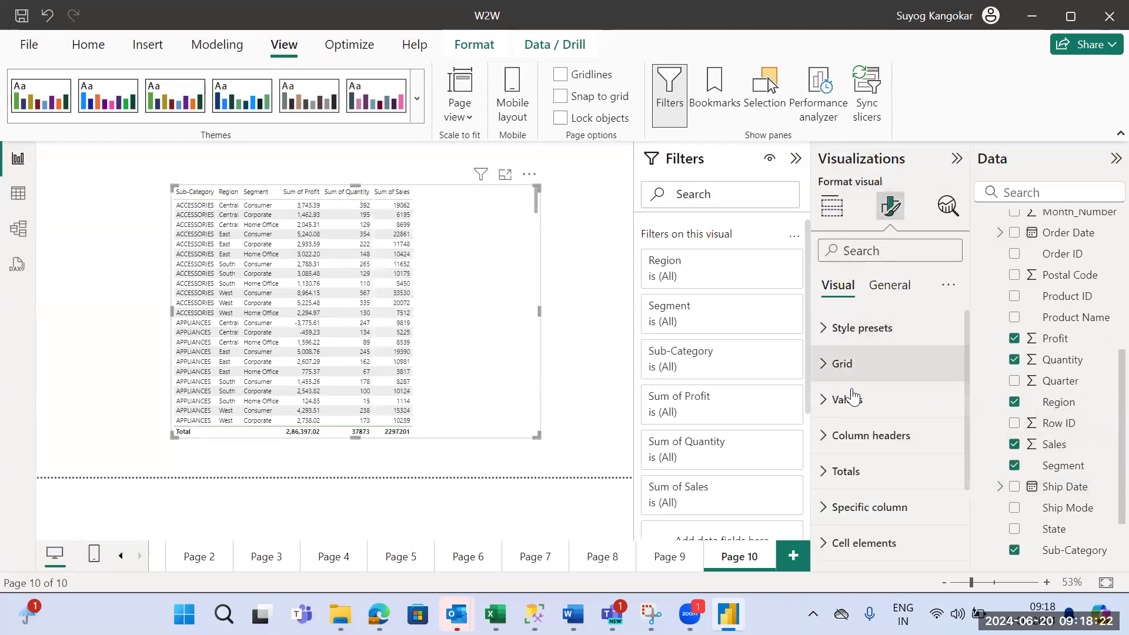
click(847, 400)
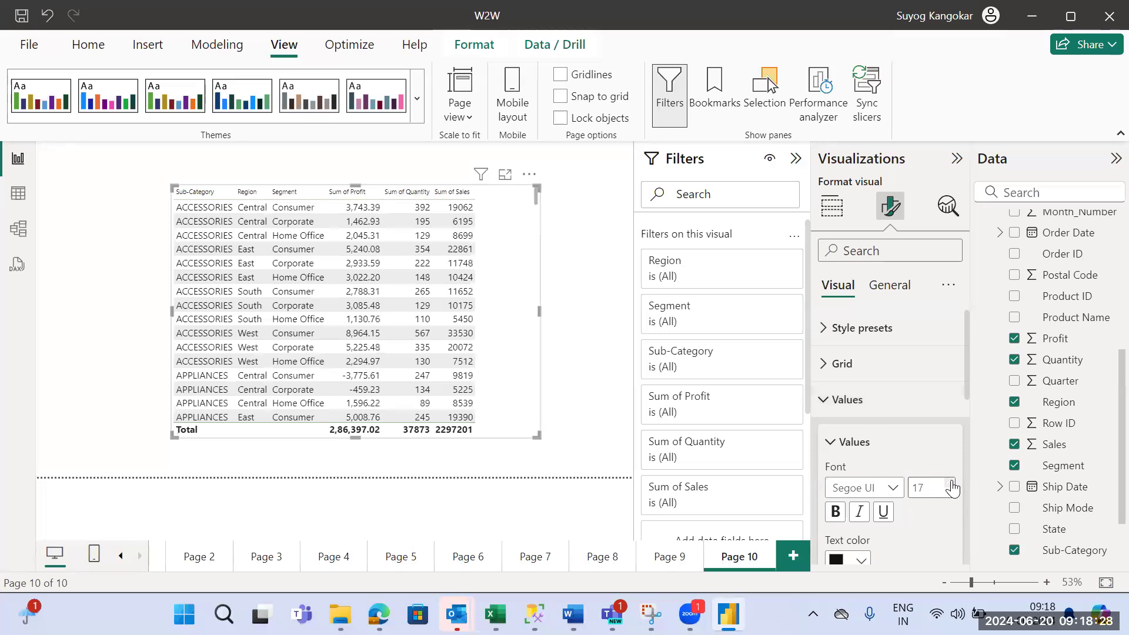
drag(172, 309, 72, 310)
mouse_move(568, 285)
mouse_down()
mouse_move(581, 287)
mouse_move(574, 297)
mouse_up()
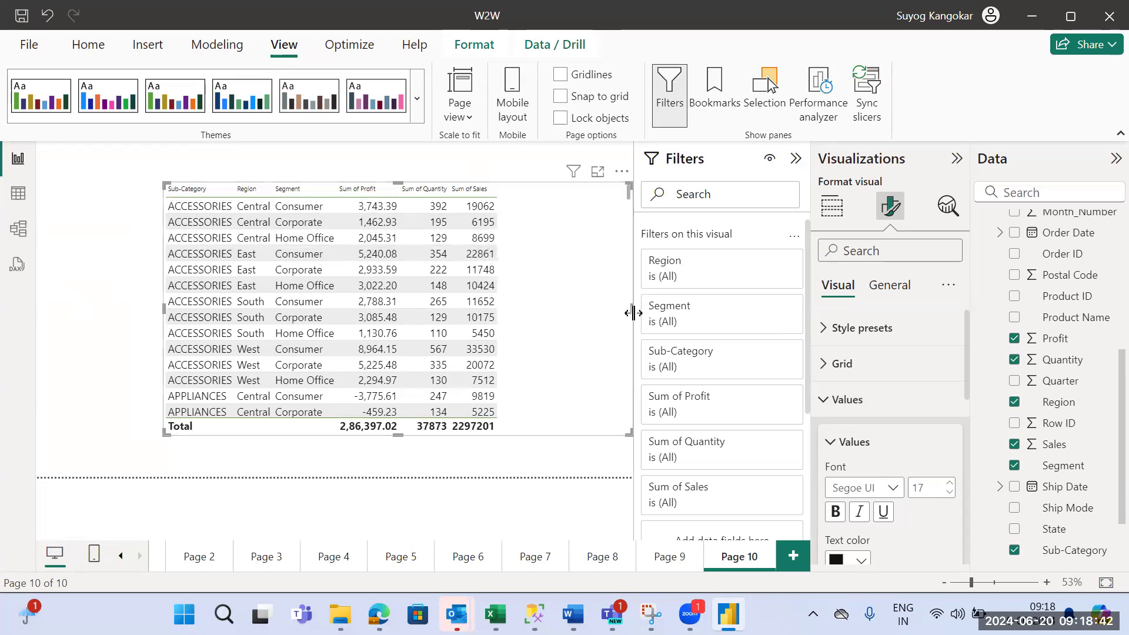
drag(630, 307, 534, 303)
- Compare which filter levels are available with the table deselected and with it selected
click(569, 265)
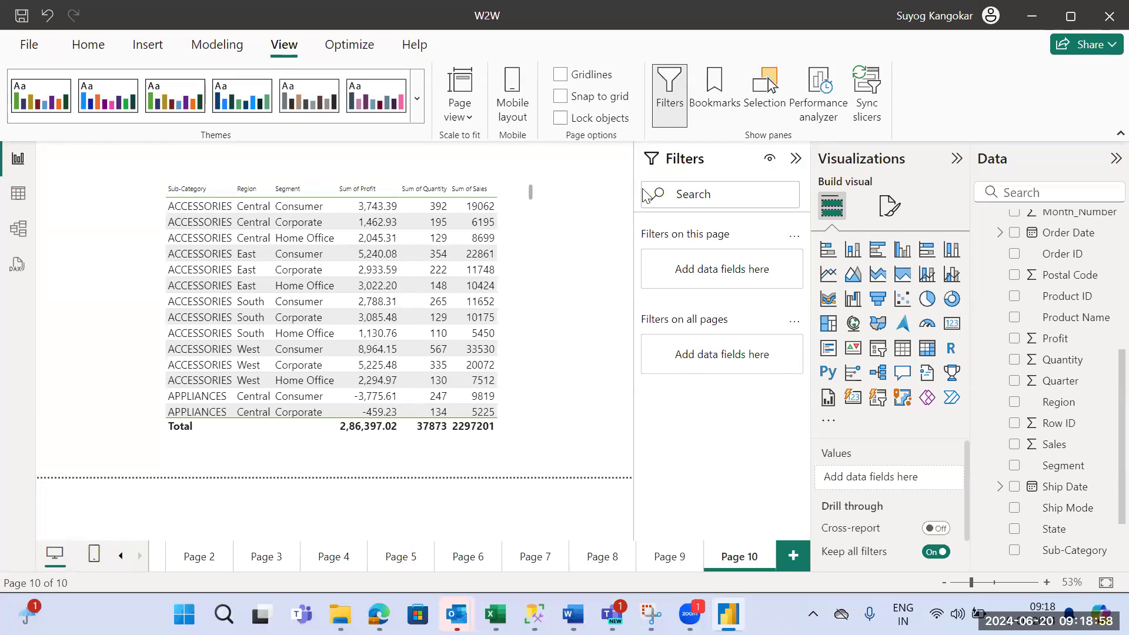
click(524, 225)
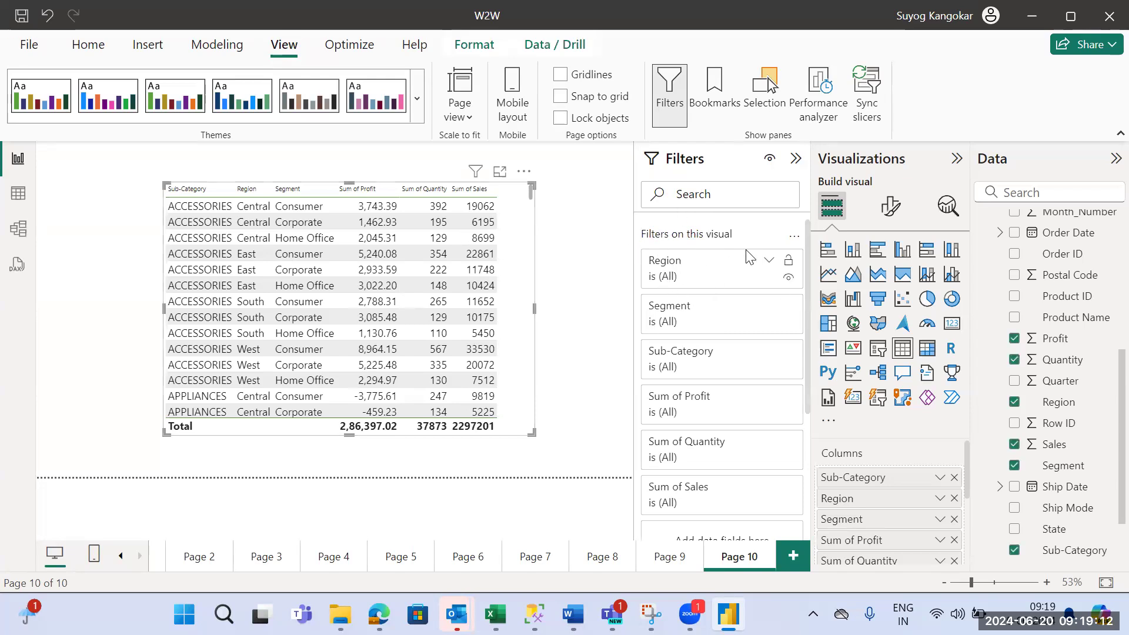
click(576, 186)
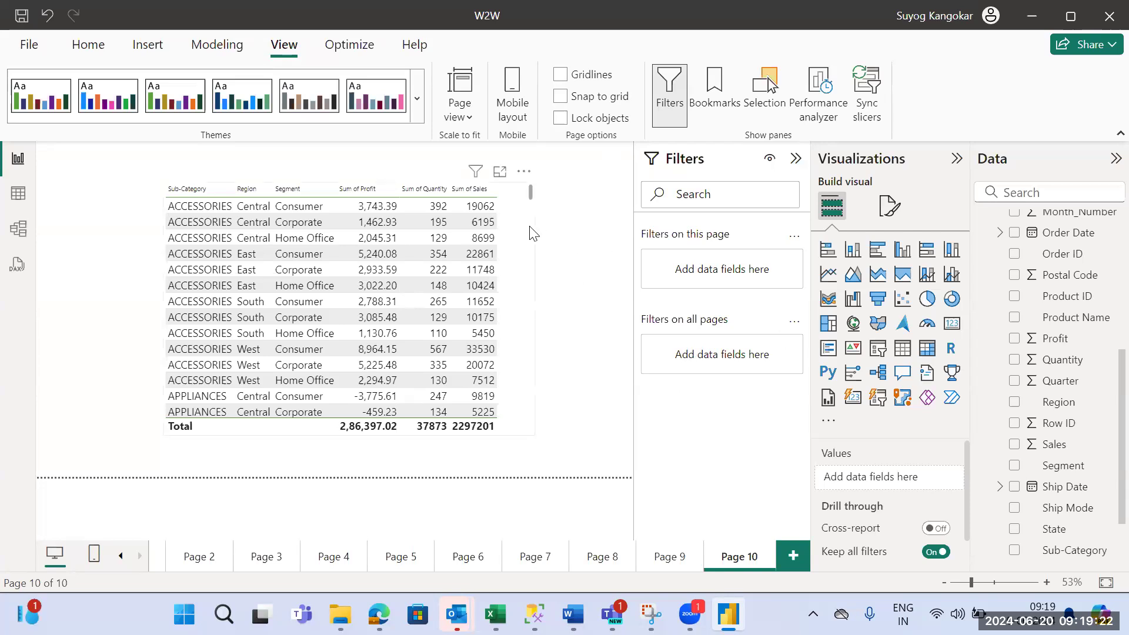
- Move the table into the upper-left corner of the report page
drag(525, 233, 414, 202)
key(Left)
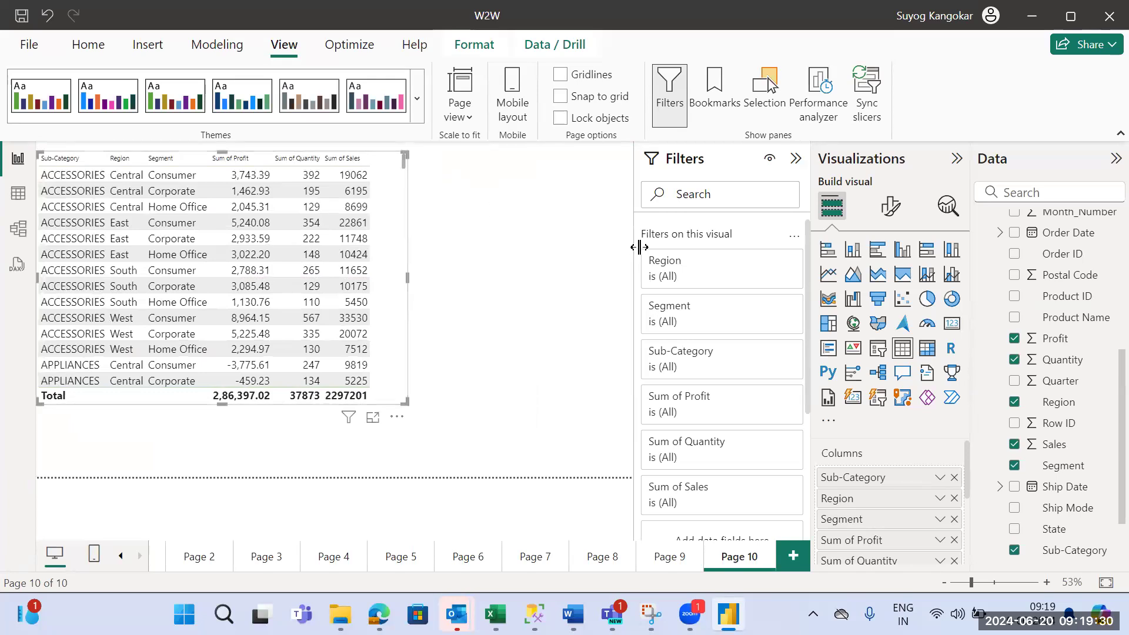
- Filter the table visual by Segment with basic filtering, including every segment except Home Office
click(681, 312)
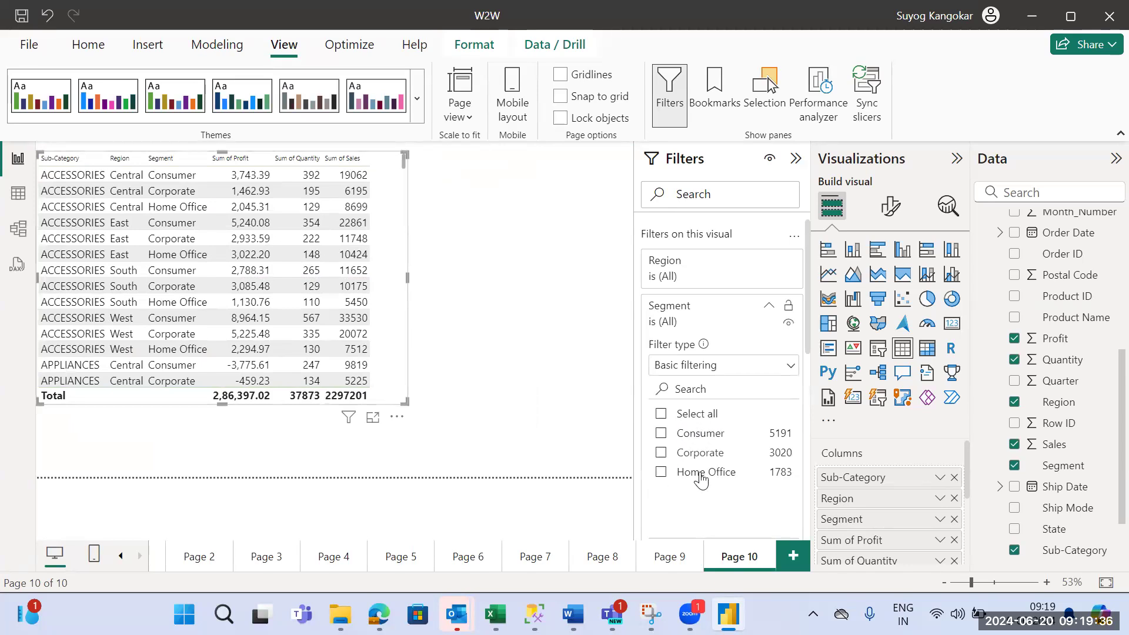
click(662, 415)
click(661, 473)
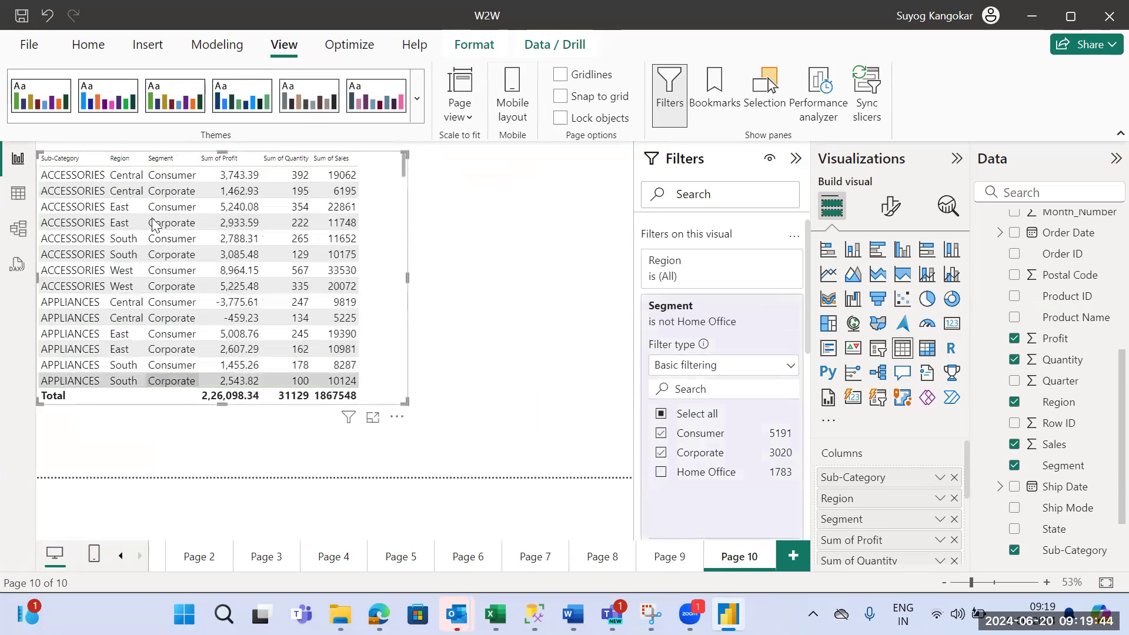
mouse_move(403, 167)
mouse_down()
mouse_move(390, 416)
mouse_move(388, 163)
mouse_up()
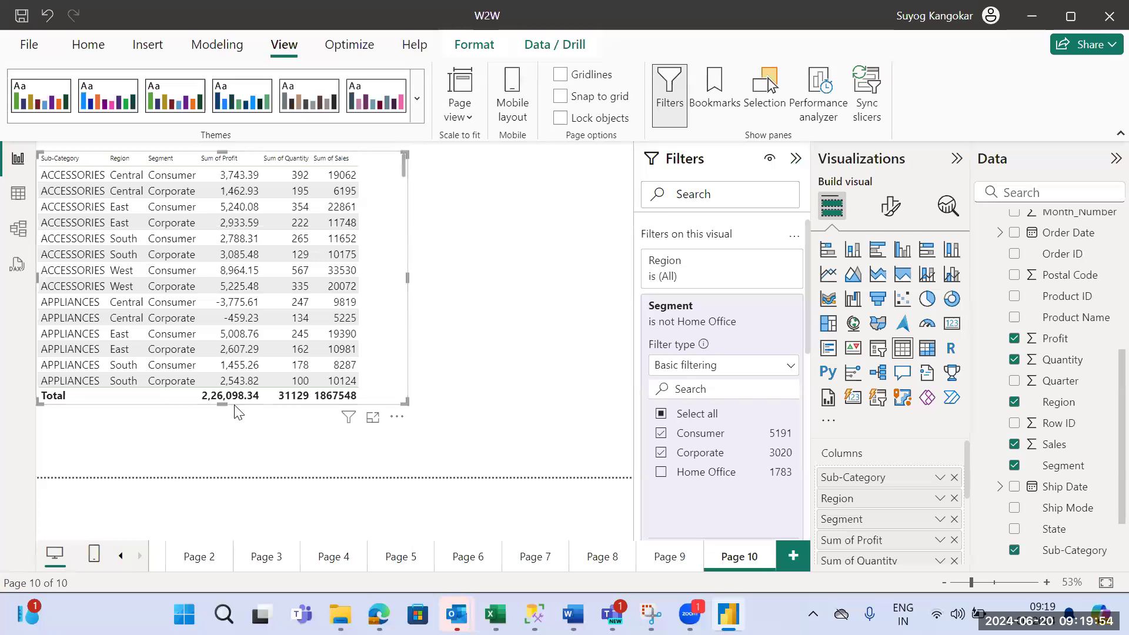
- Compare the table's totals with Home Office included in and excluded from its Segment filter, leaving it excluded
click(661, 474)
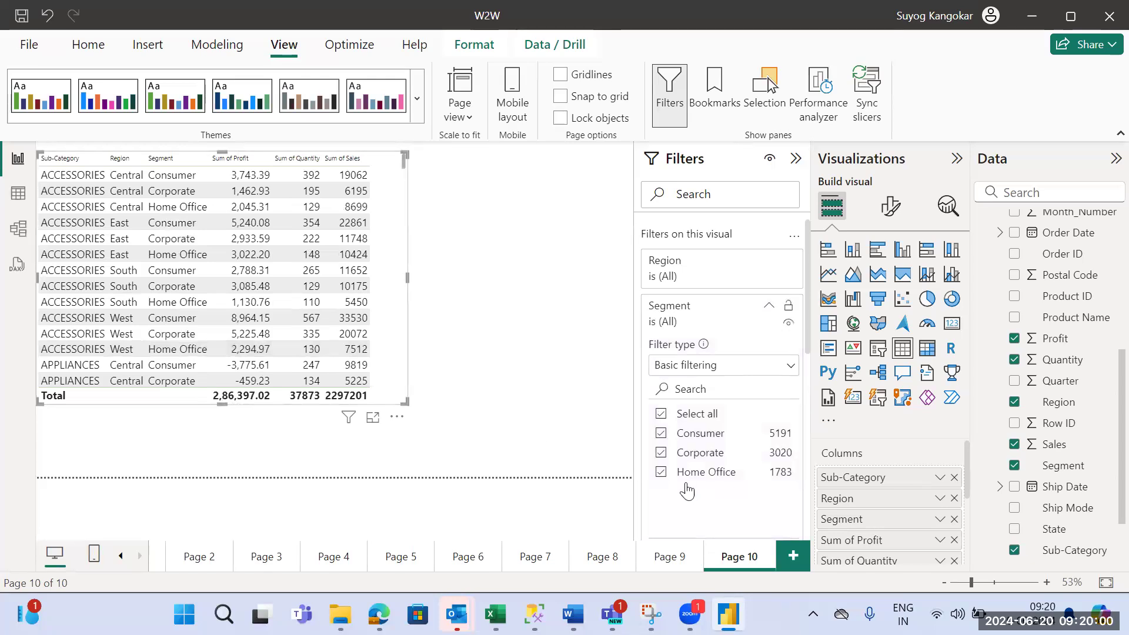
click(661, 480)
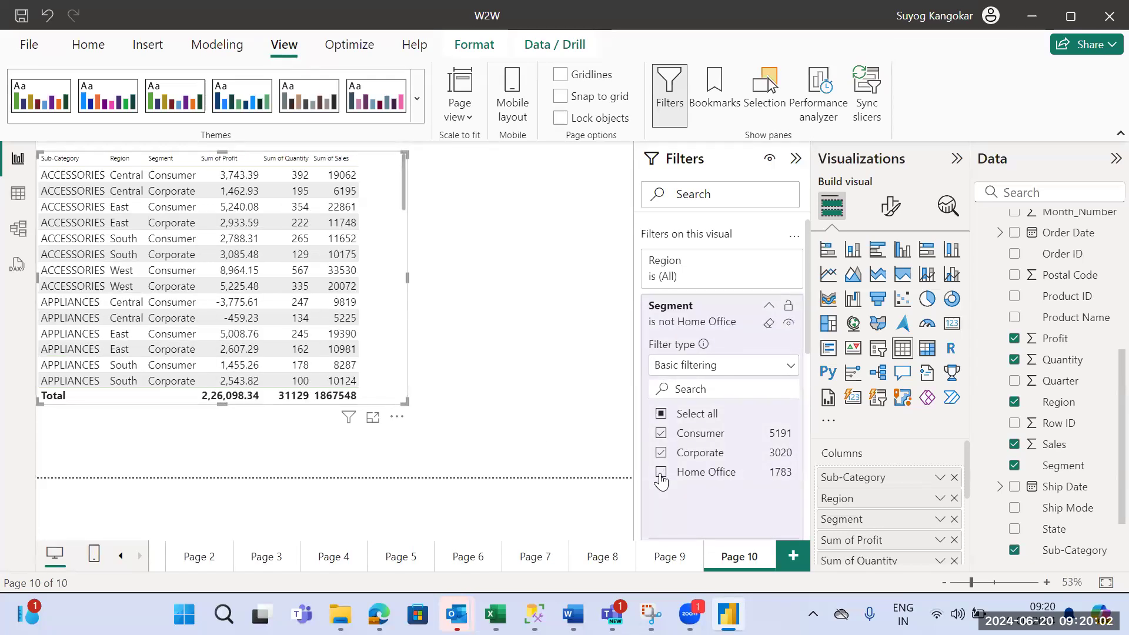
click(662, 478)
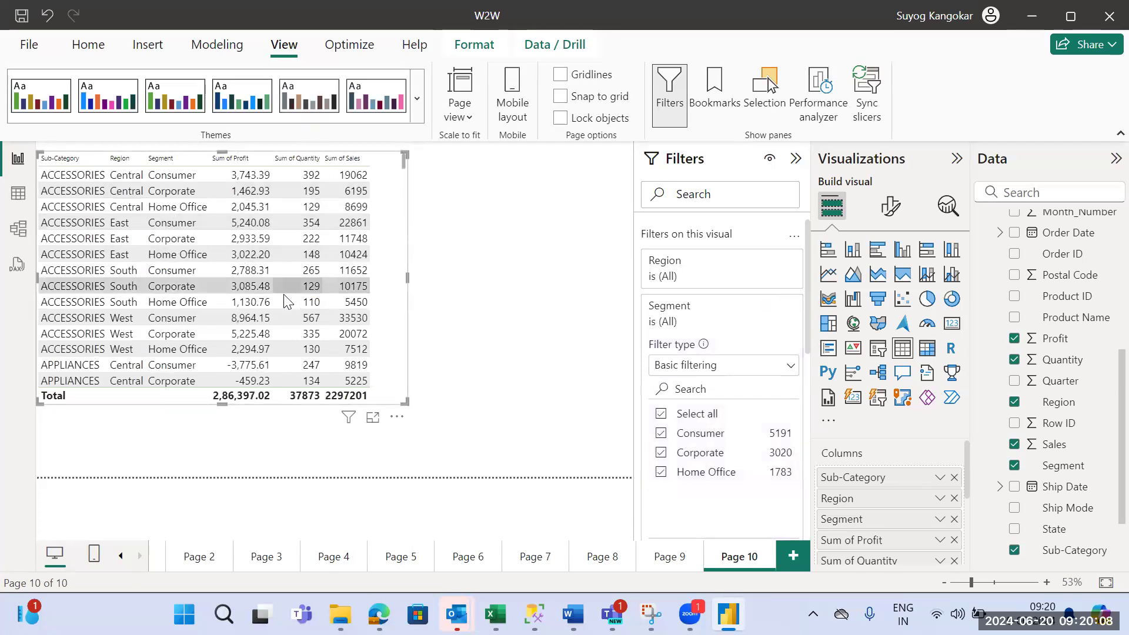
click(661, 474)
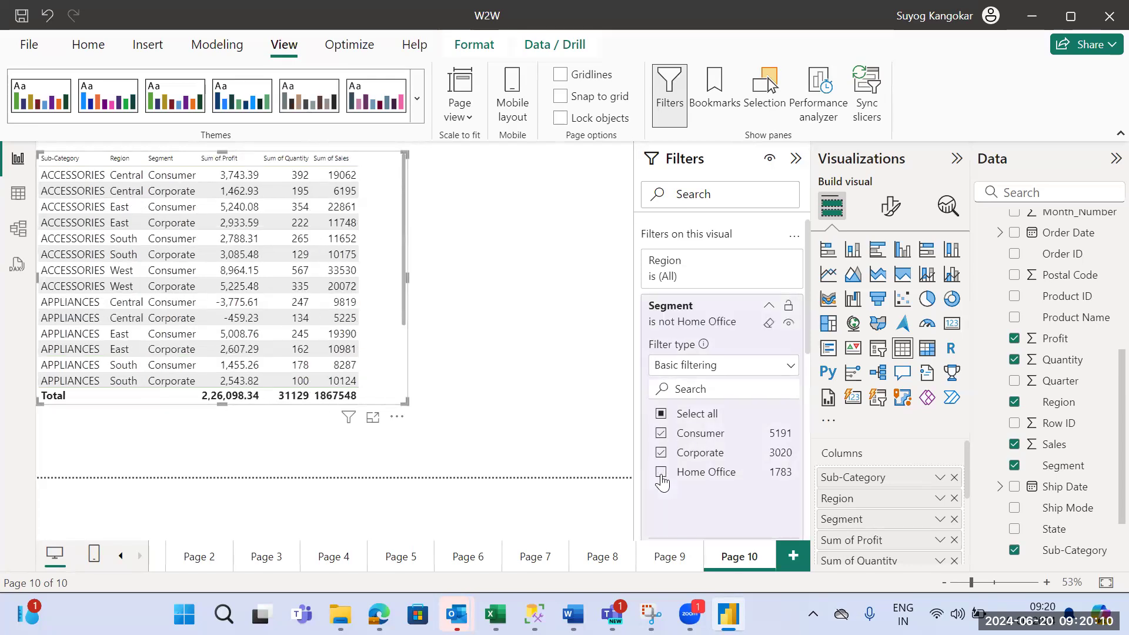
- Narrow the table visual and place a duplicate of it alongside on the same page
drag(407, 274, 355, 264)
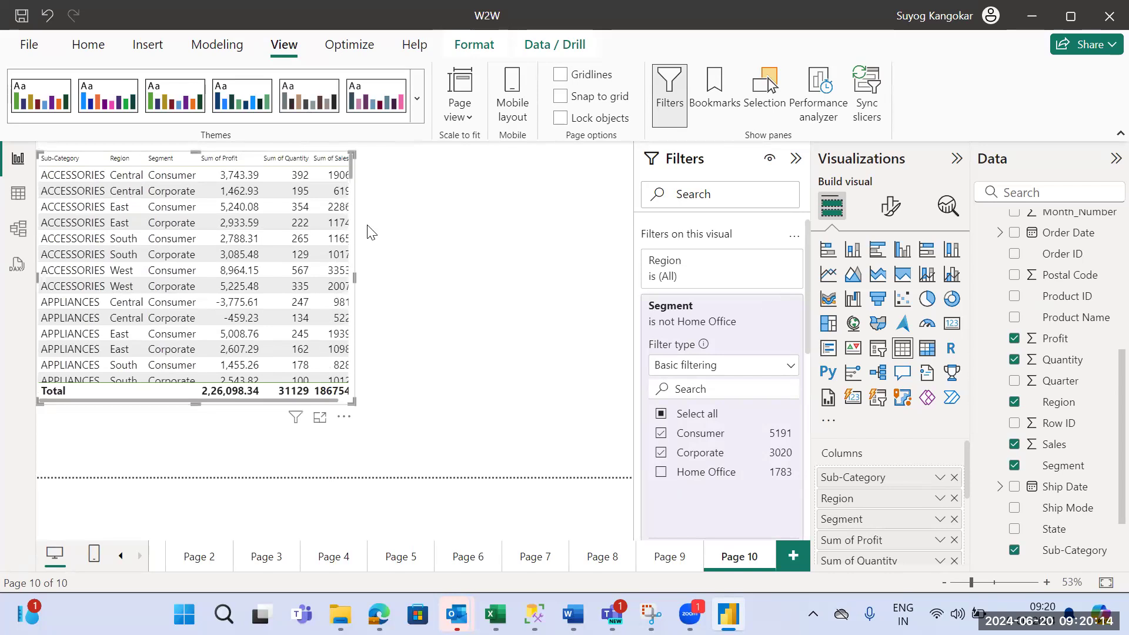
click(521, 212)
key(ctrl+v)
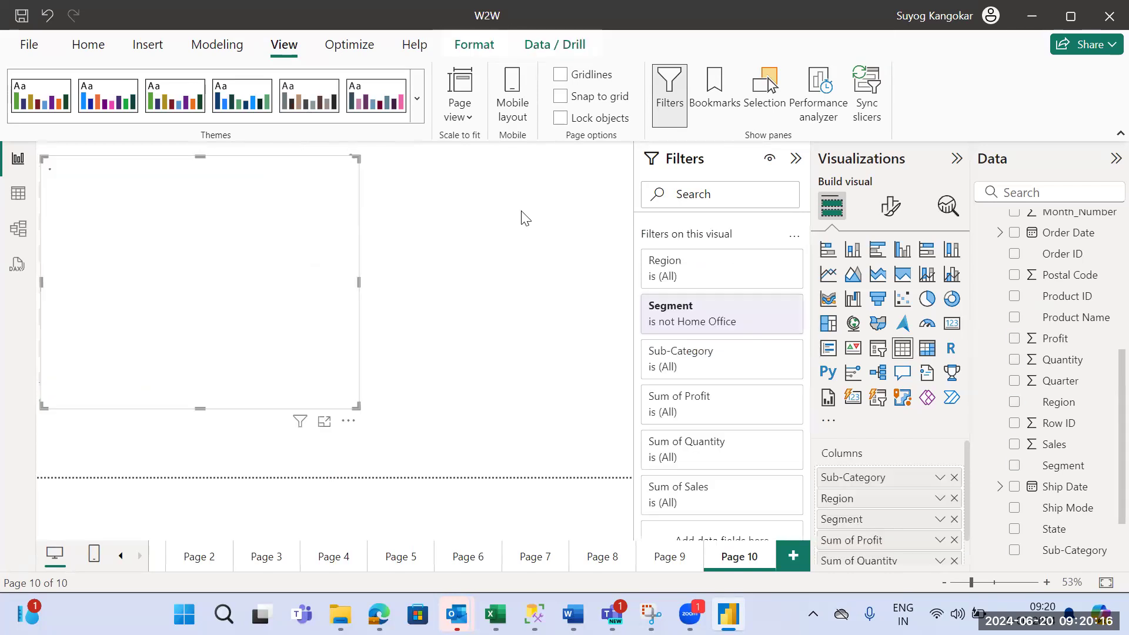
drag(286, 231, 666, 234)
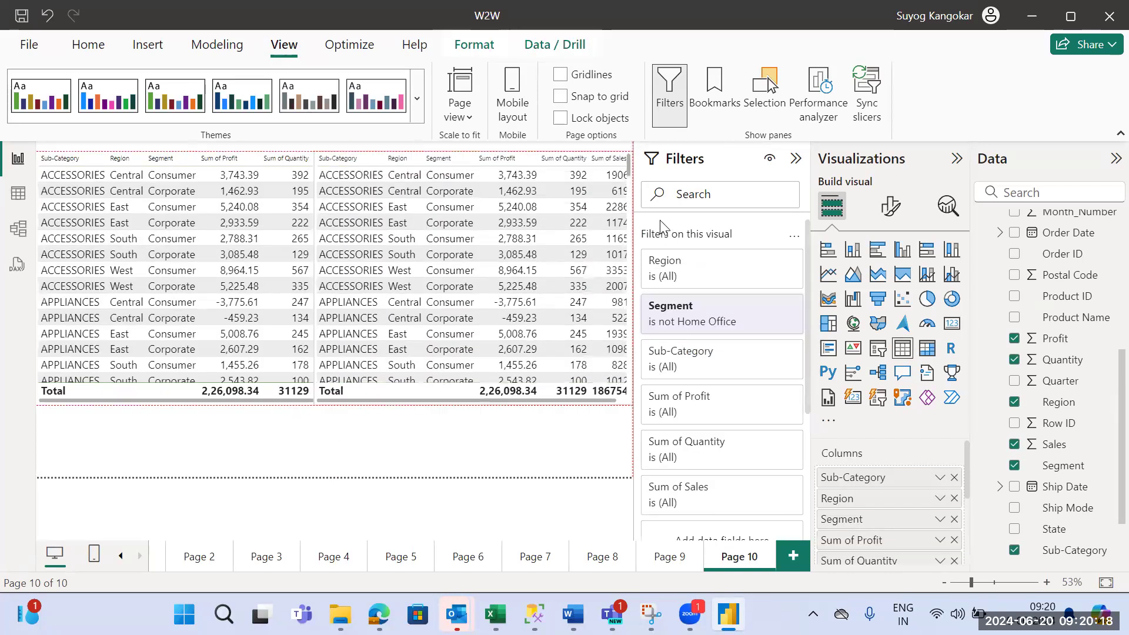
drag(313, 267, 383, 278)
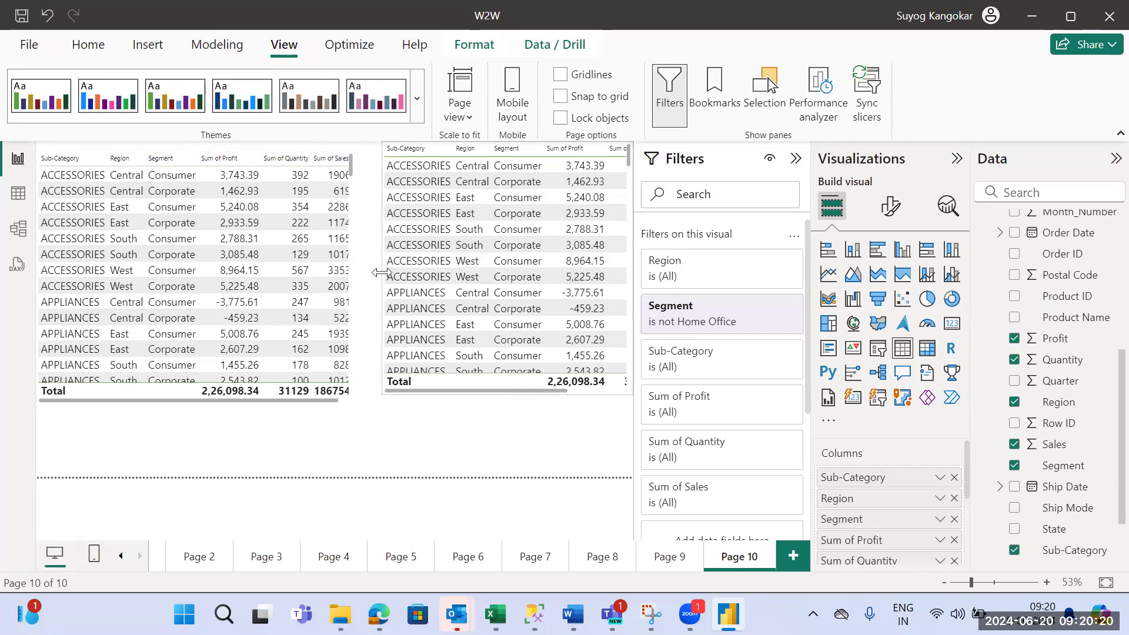
- Include Home Office in the Segment filter of the duplicate table only
click(162, 394)
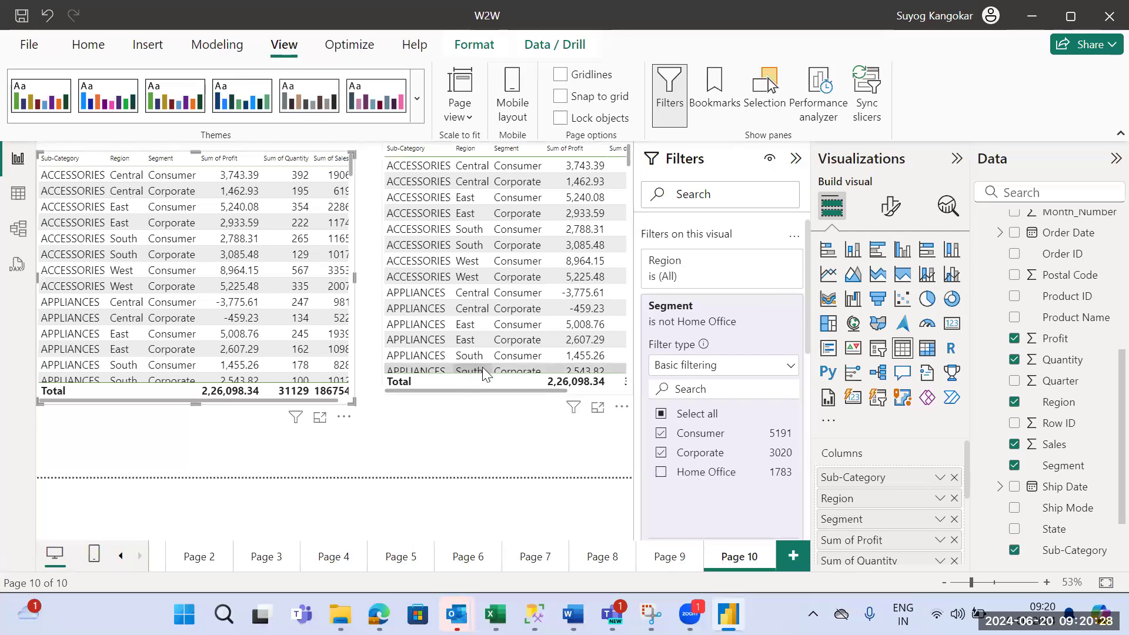
click(473, 385)
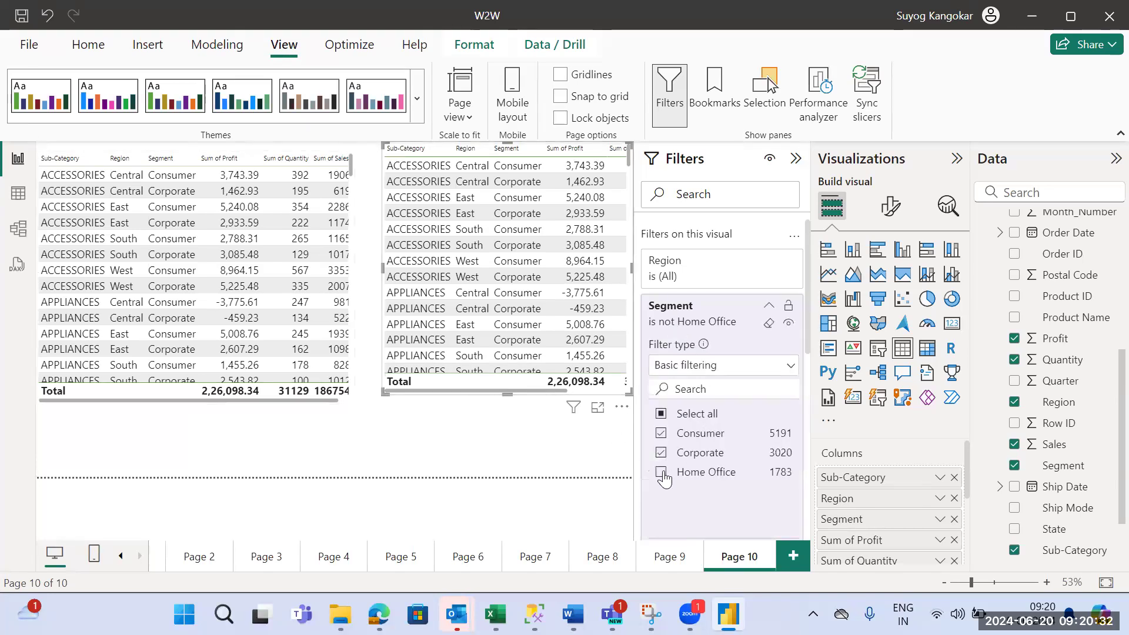
click(661, 472)
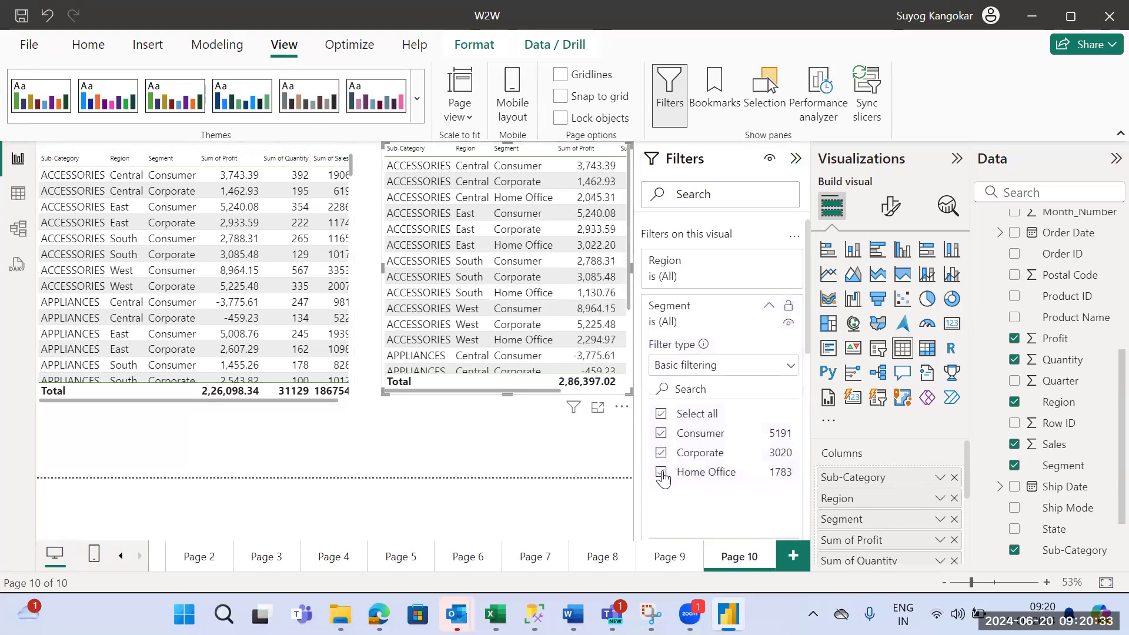
- Compare the two tables with the Filters, Visualizations and Data panes collapsed, then restore Filters and Visualizations
click(796, 158)
click(957, 159)
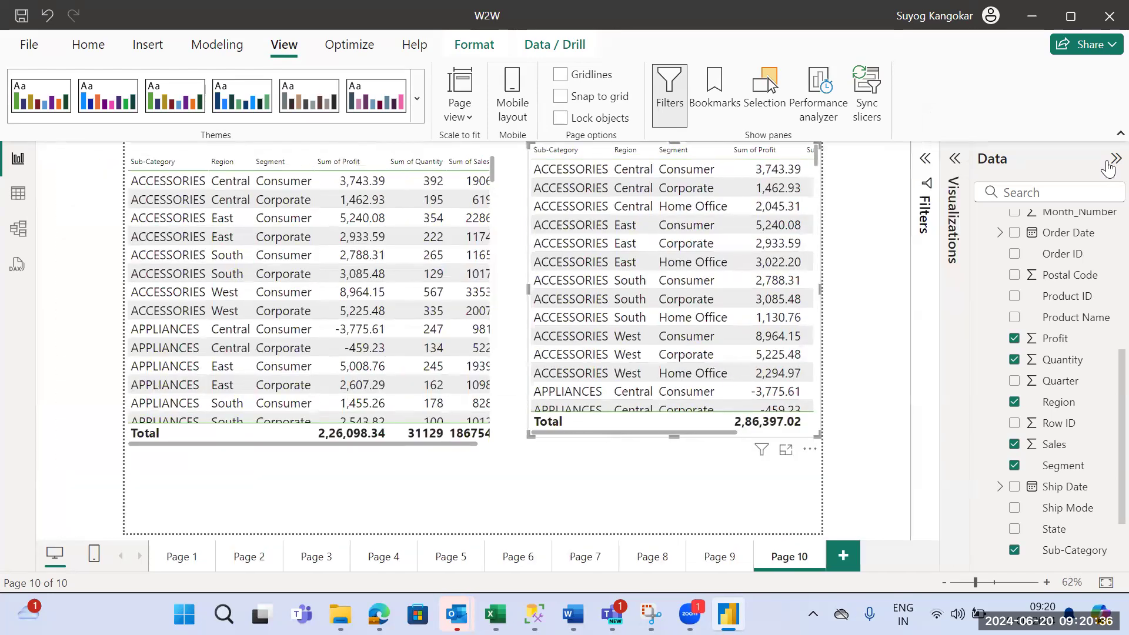
click(1109, 163)
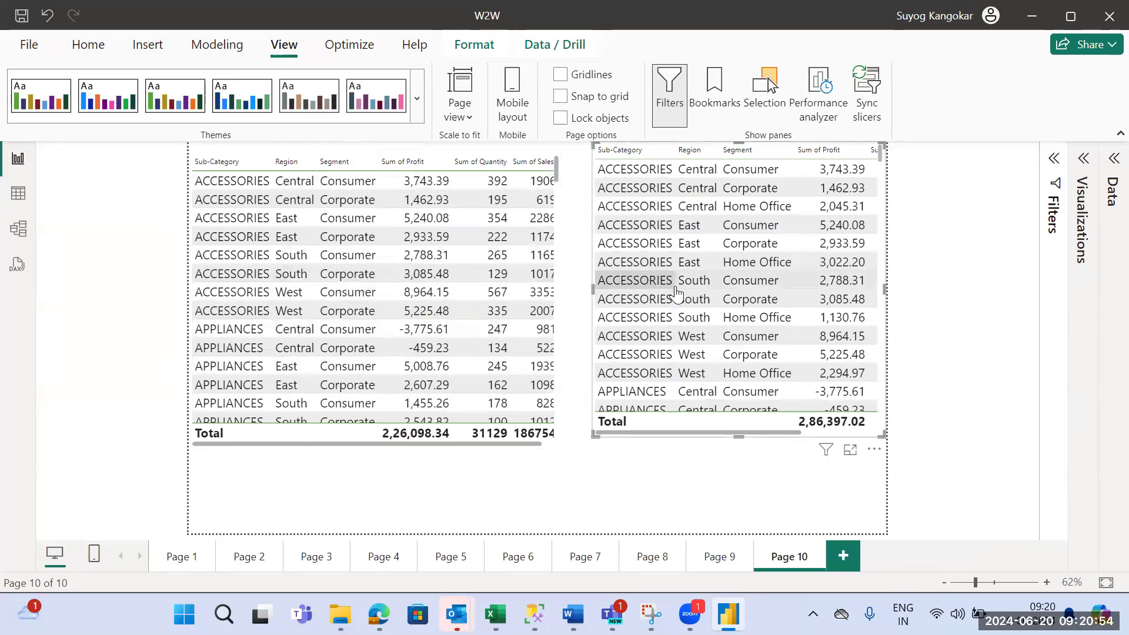
click(1051, 170)
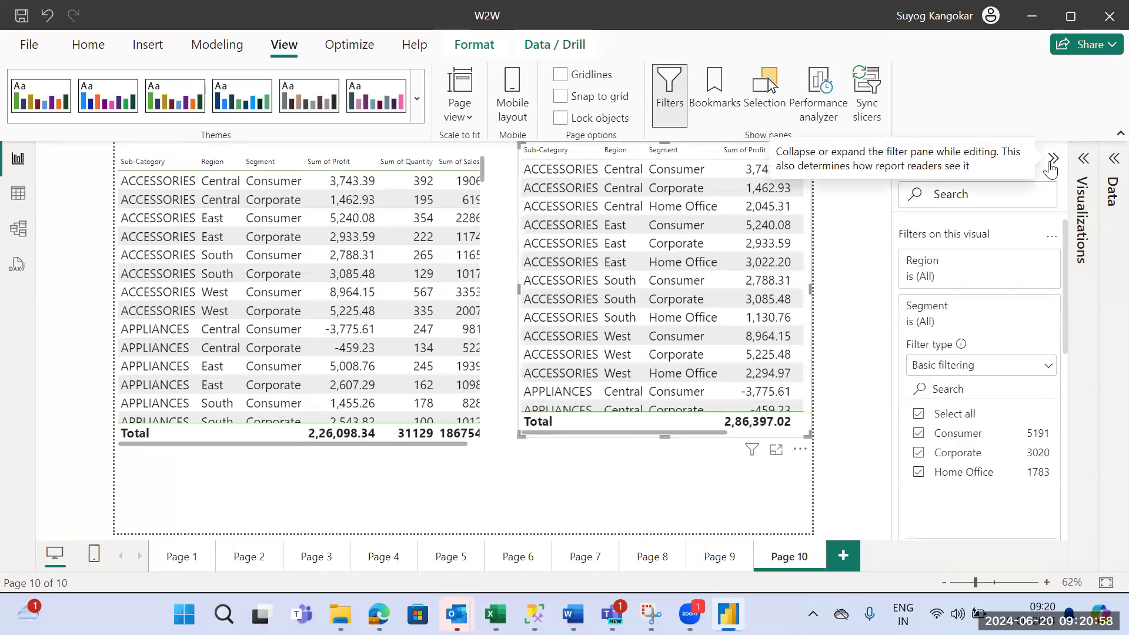
click(1084, 159)
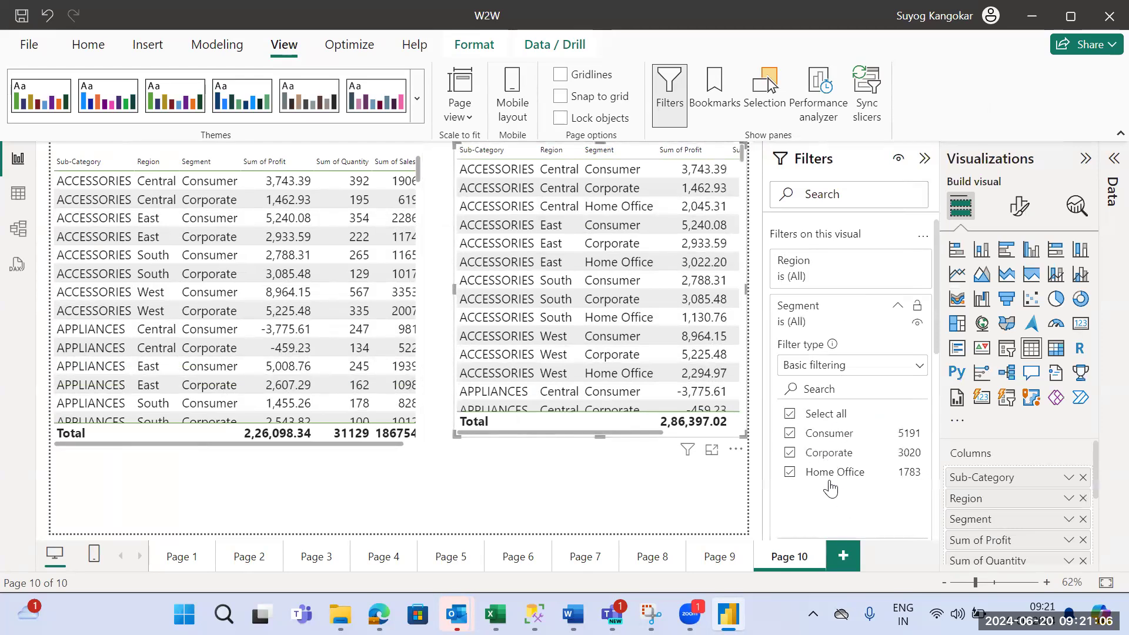
- Review the filters of the original table and of the page, and align the duplicate table level with the original
click(225, 443)
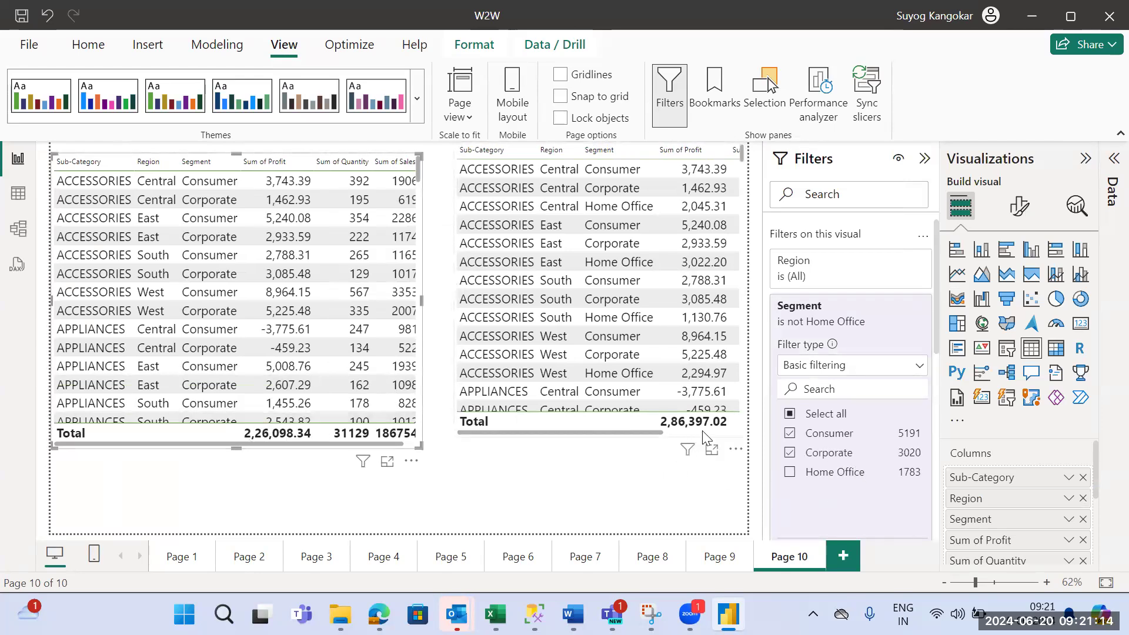
click(588, 463)
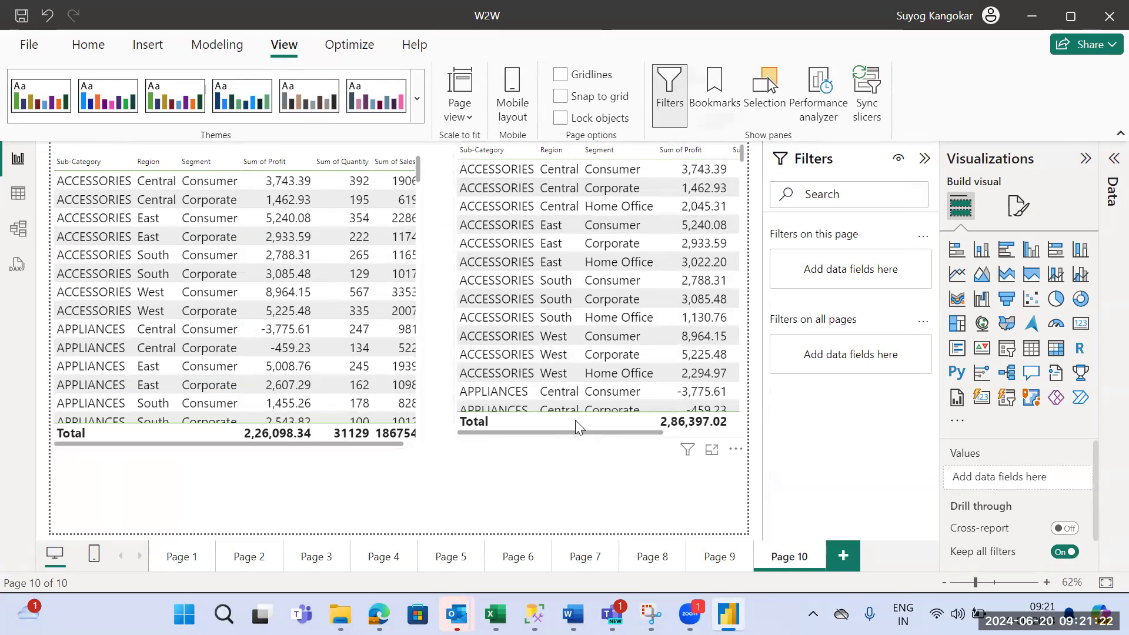
click(562, 435)
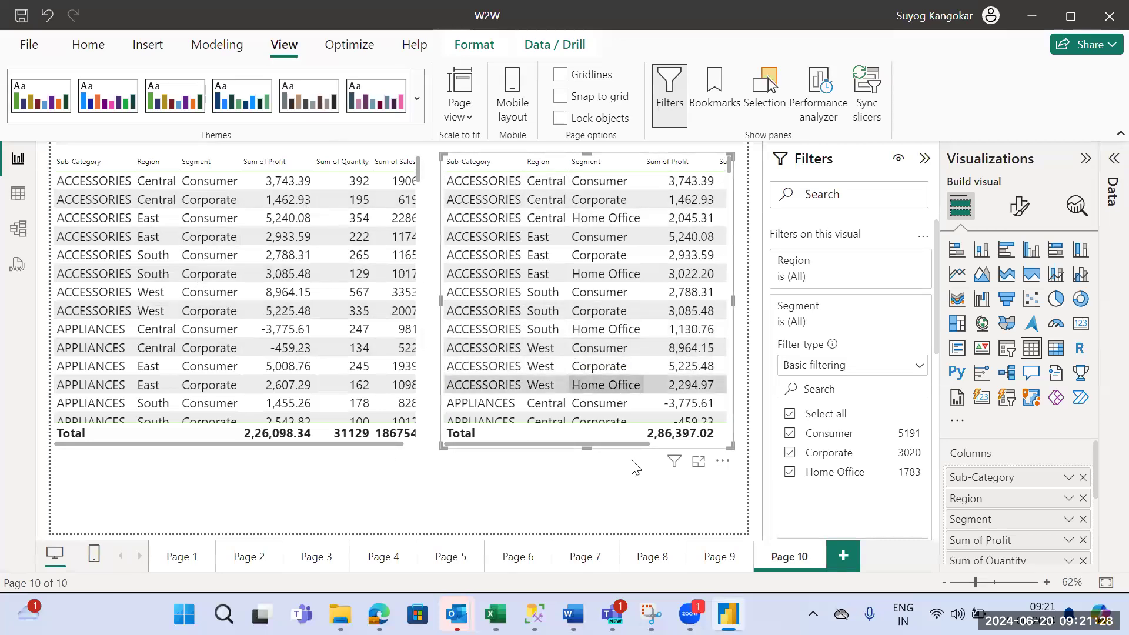
- Add a new report page and place an empty table visual near its left edge, with the Data pane expanded
click(843, 557)
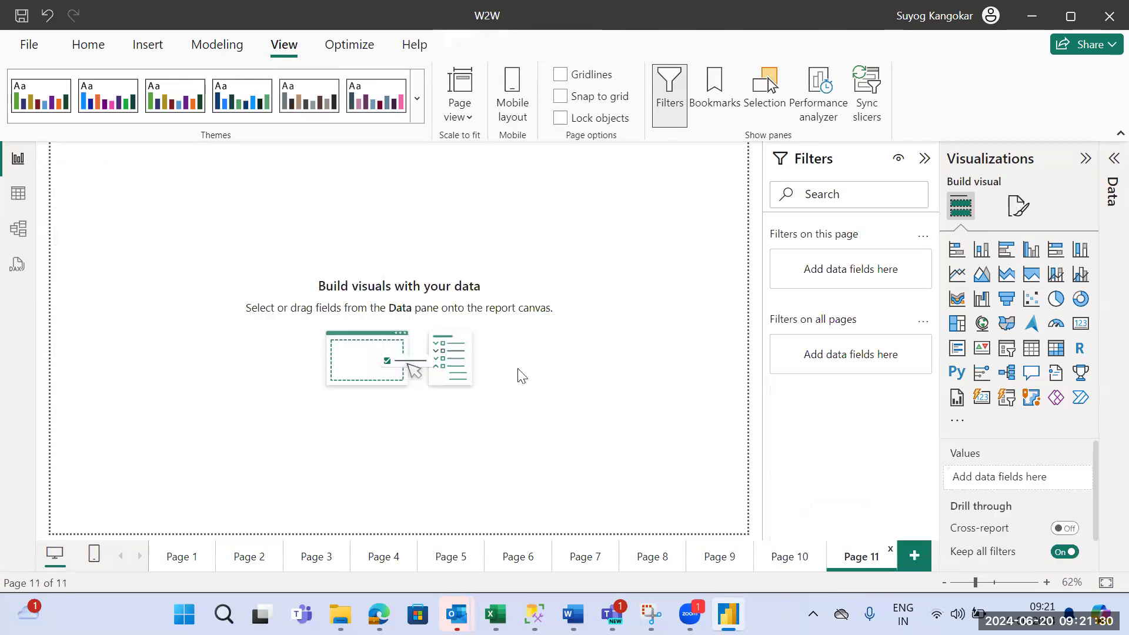
click(1033, 363)
drag(151, 245, 129, 368)
click(1110, 170)
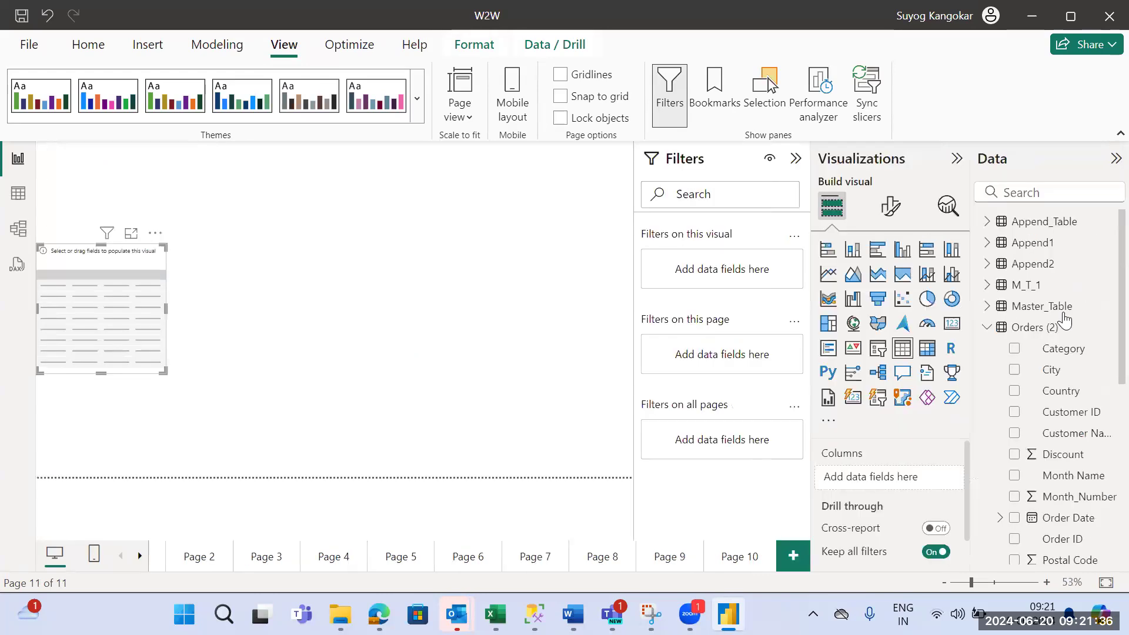
- Fill the visual with Category and Sales from Orders (2), and convert it to a pie chart in the page's upper-left corner
click(1014, 350)
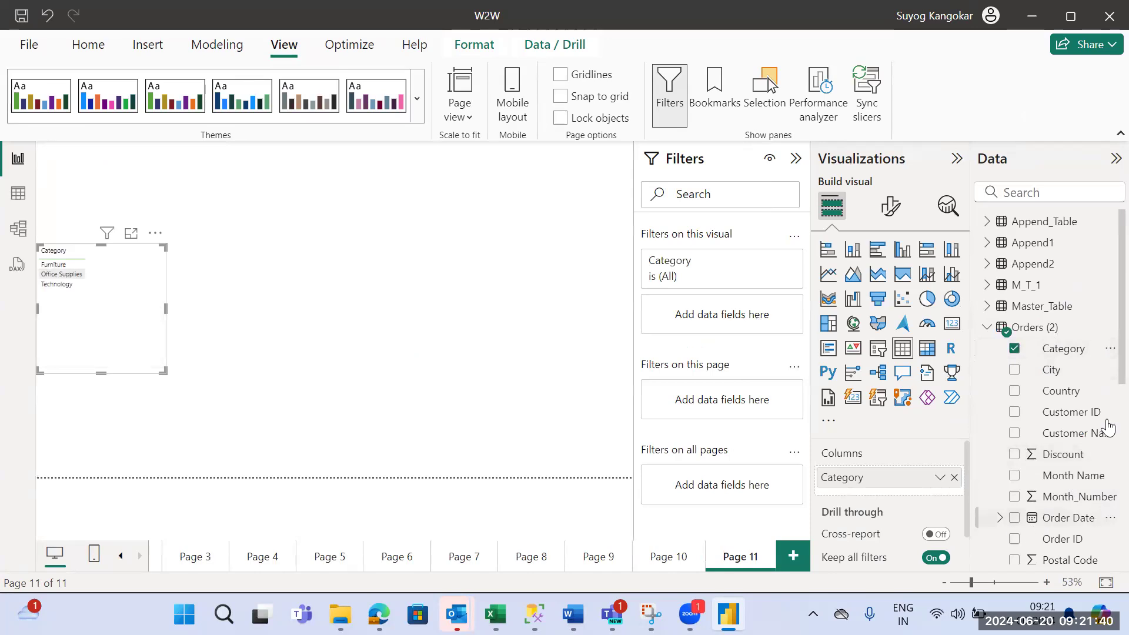
scroll(1103, 424, down, 5)
scroll(1103, 479, down, 4)
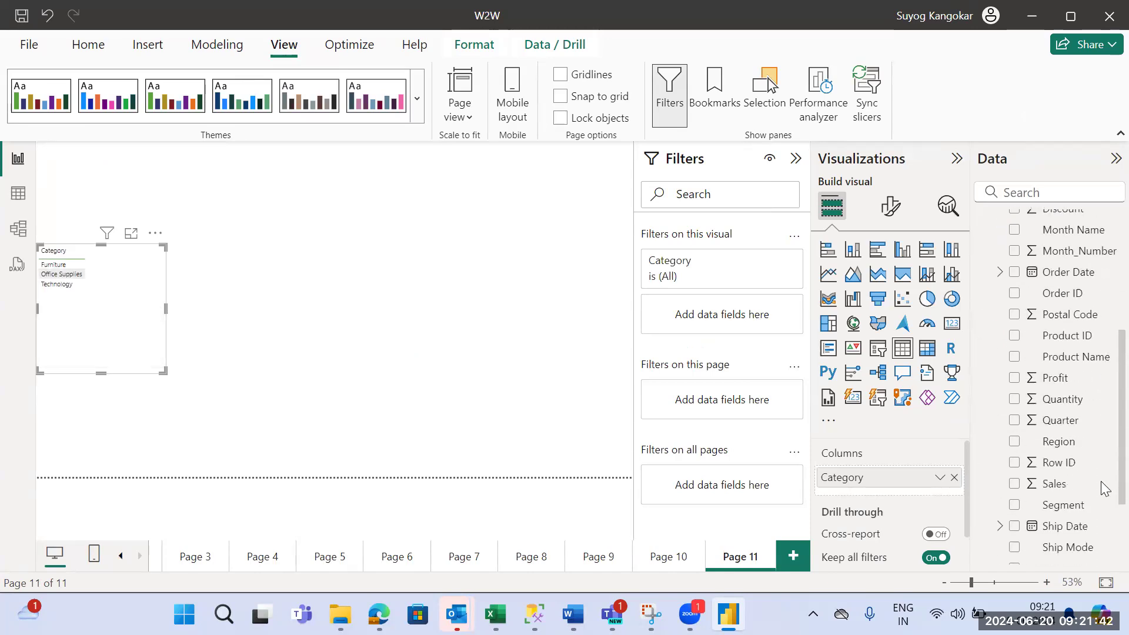
click(1015, 450)
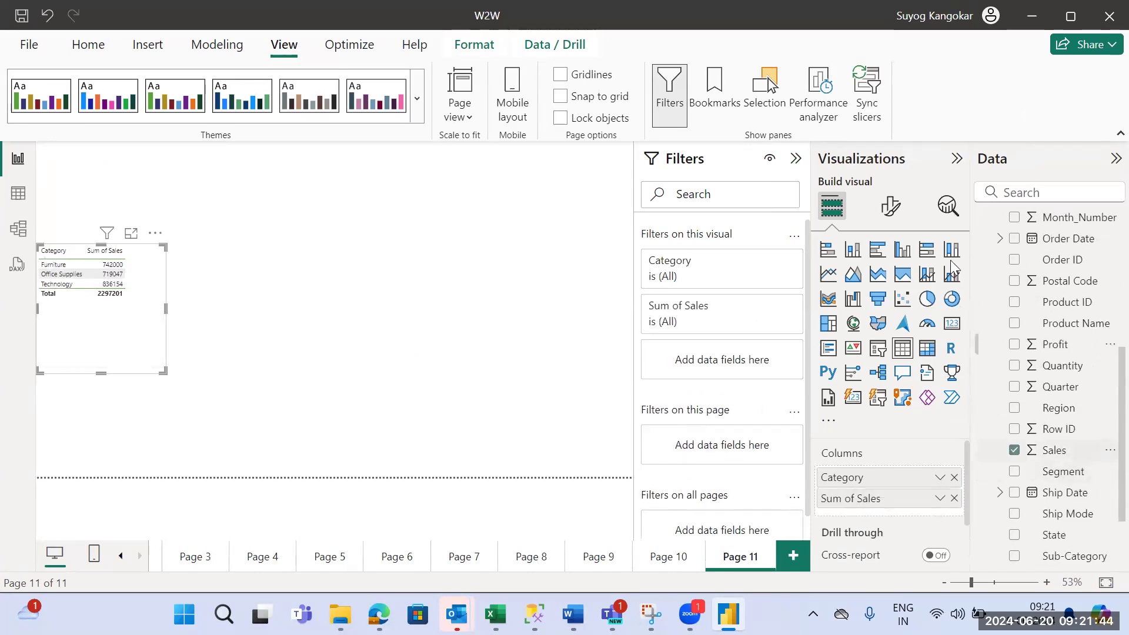
click(927, 299)
drag(144, 282, 212, 234)
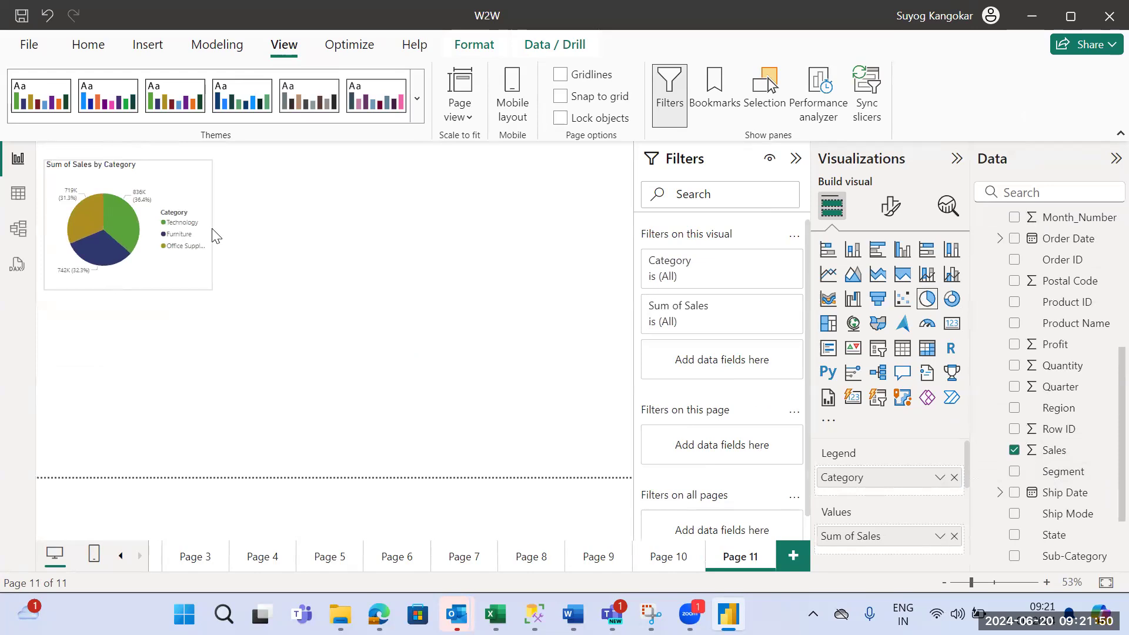
- Insert a clustered column chart showing Profit by Sub-Category
click(424, 227)
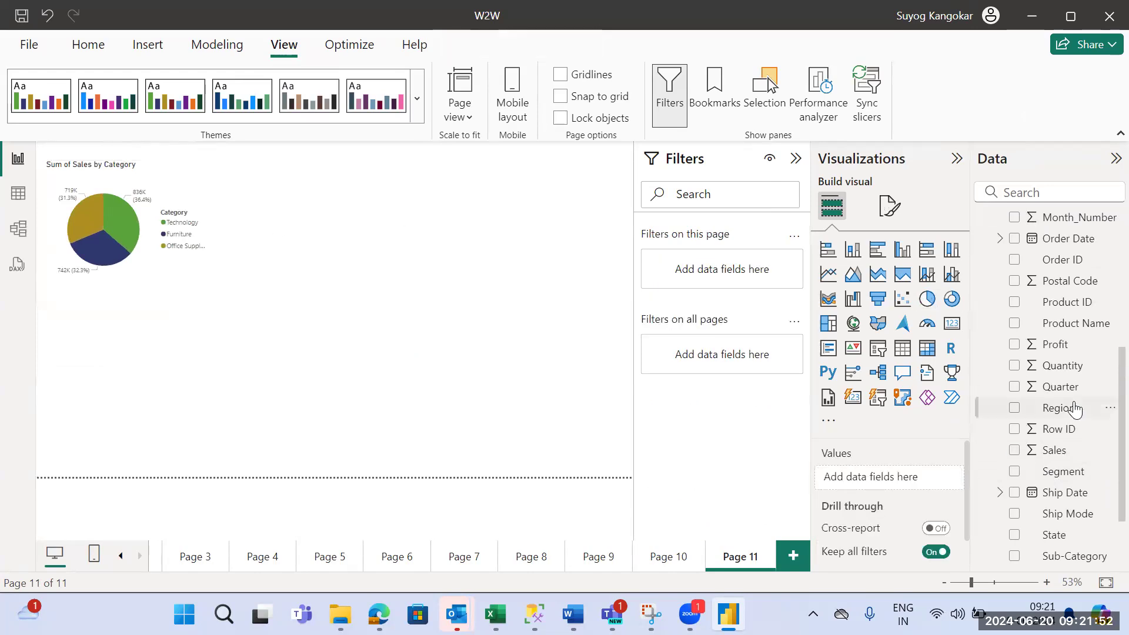
click(903, 250)
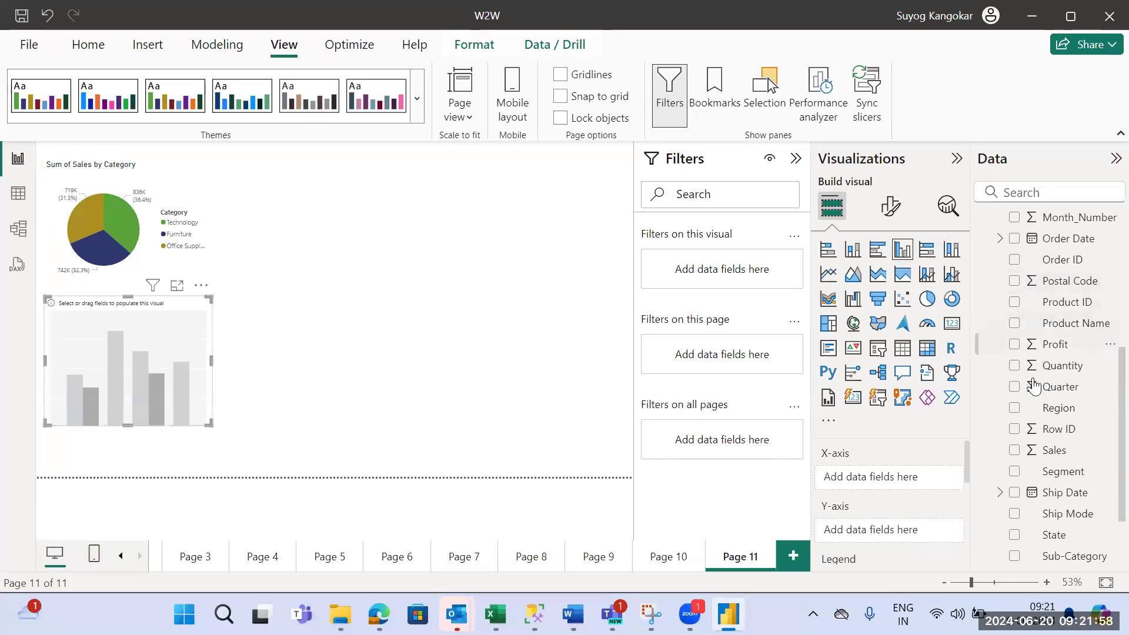
click(1014, 345)
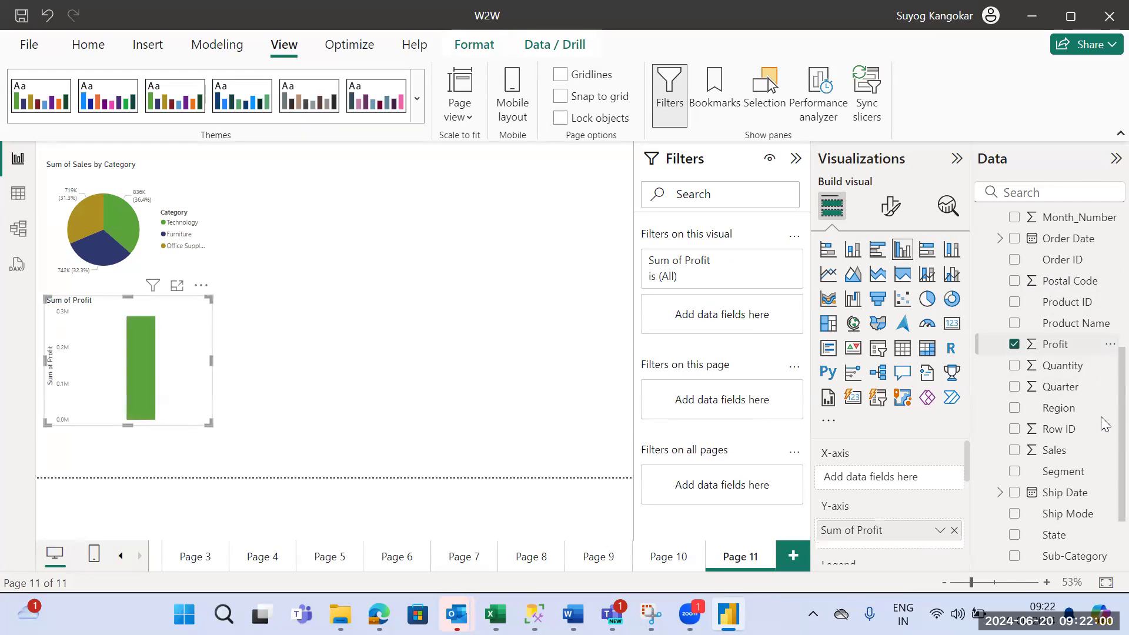
scroll(1104, 431, down, 3)
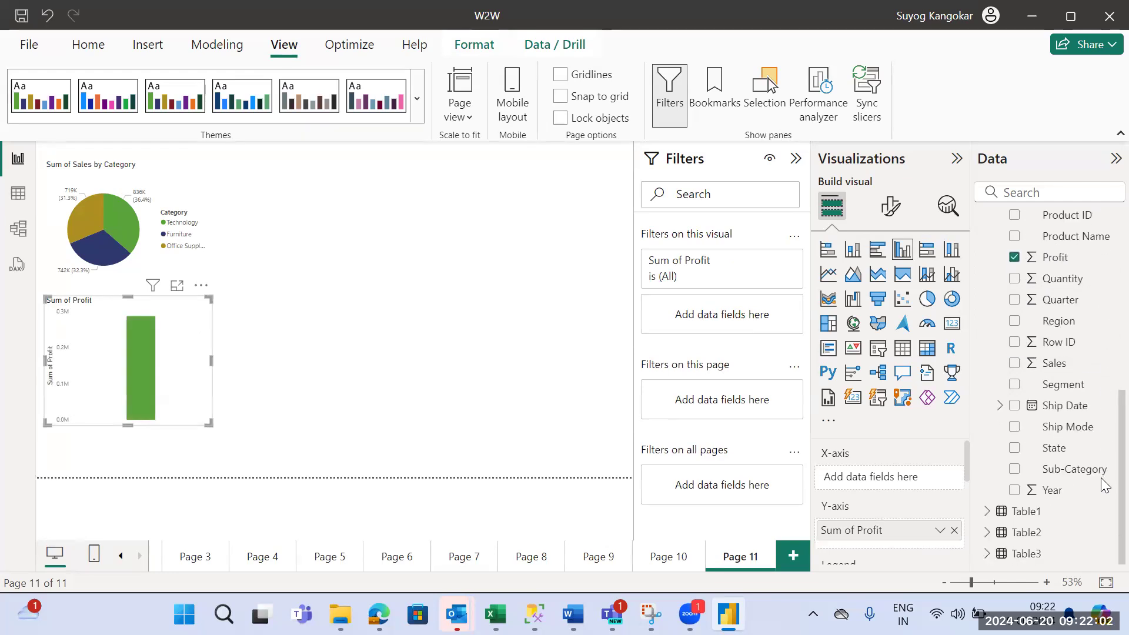
click(1015, 470)
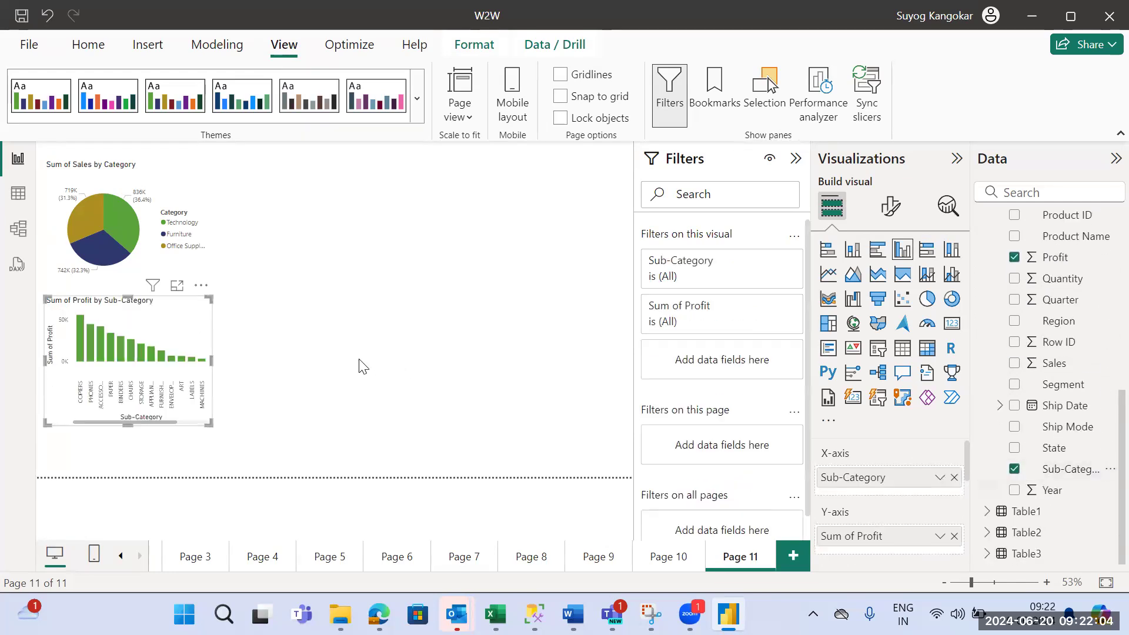
- Move the column chart to the lower edge of the page and widen it across nearly the full page width
drag(198, 424, 207, 475)
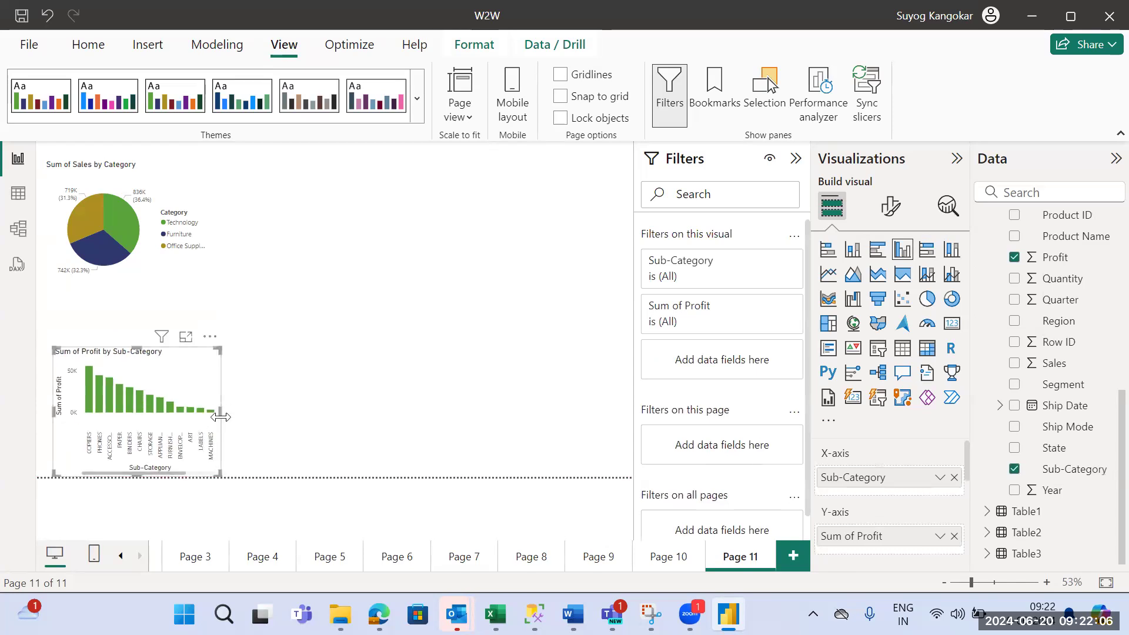
drag(220, 412, 295, 419)
drag(243, 371, 234, 333)
drag(285, 372, 547, 404)
- Insert a donut chart of Profit by Segment and narrow it to fit next to the pie chart
click(519, 212)
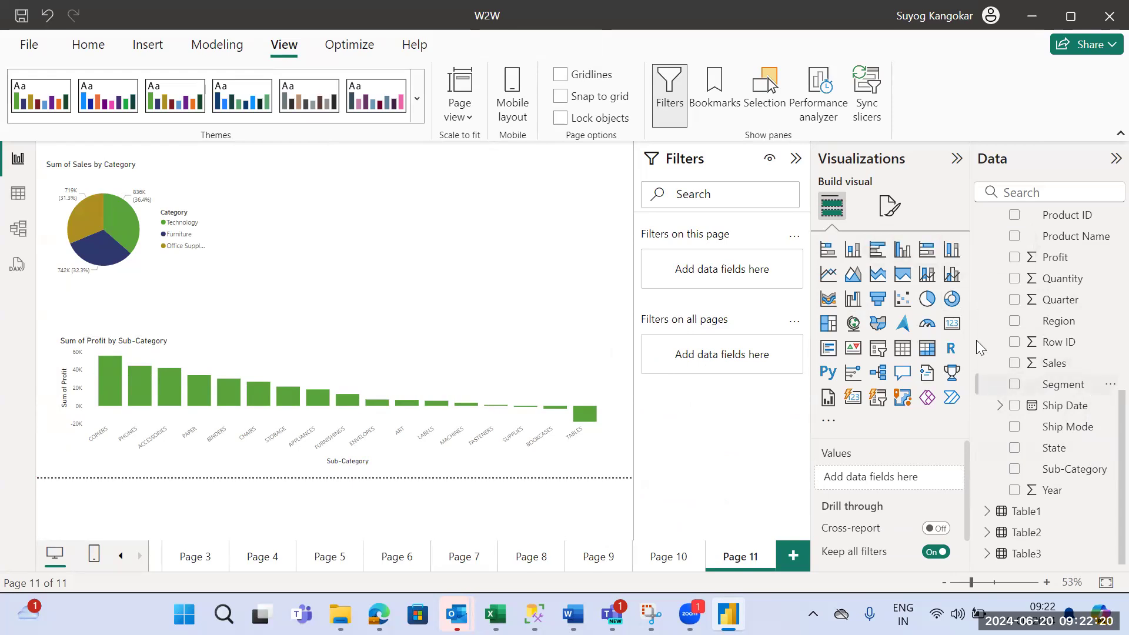
click(952, 300)
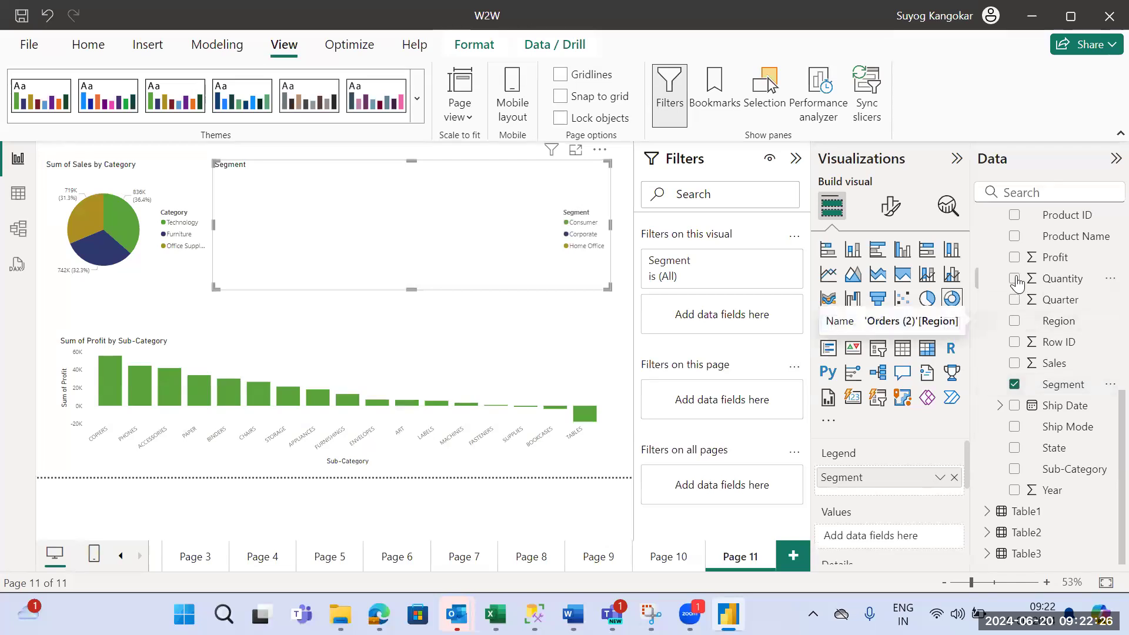
click(1014, 257)
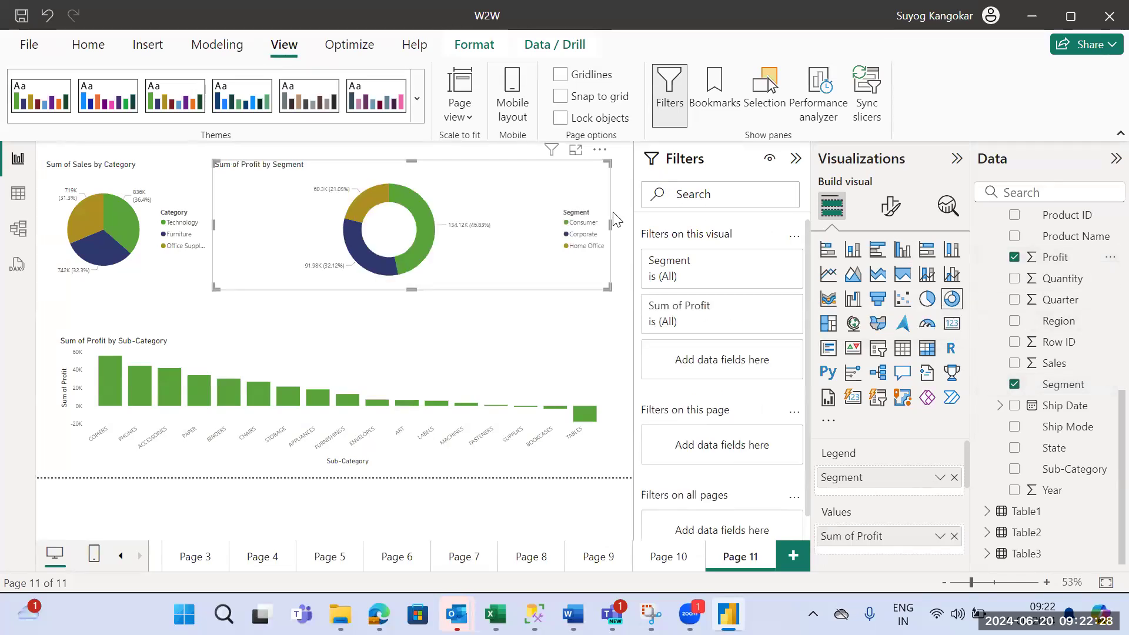
drag(608, 224, 430, 225)
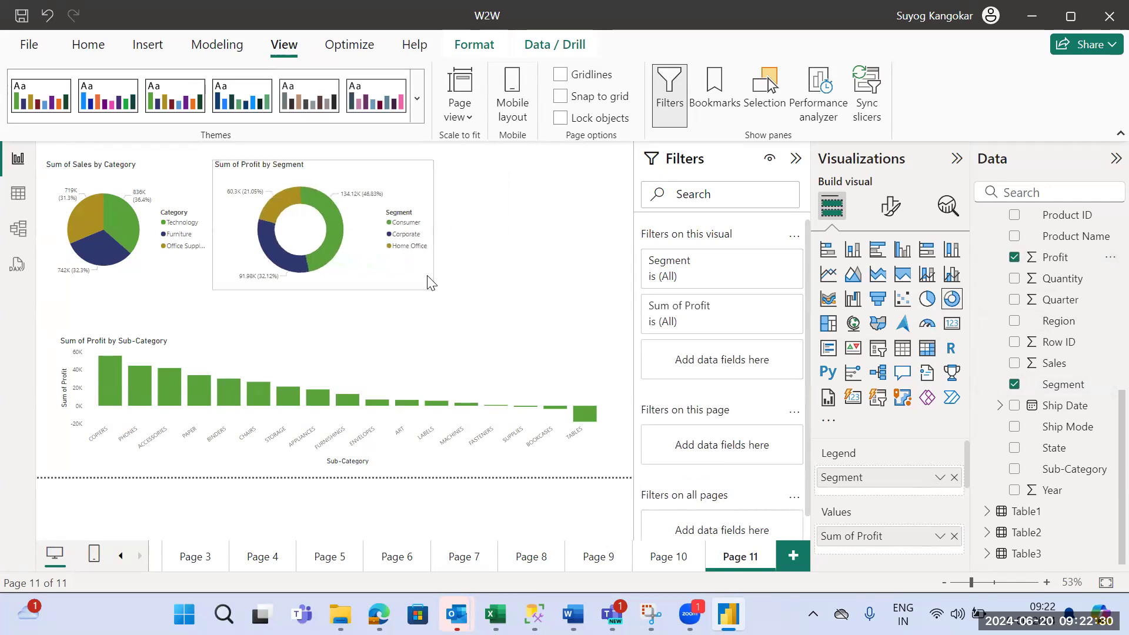
mouse_move(351, 259)
mouse_down()
mouse_move(347, 298)
mouse_move(349, 260)
mouse_up()
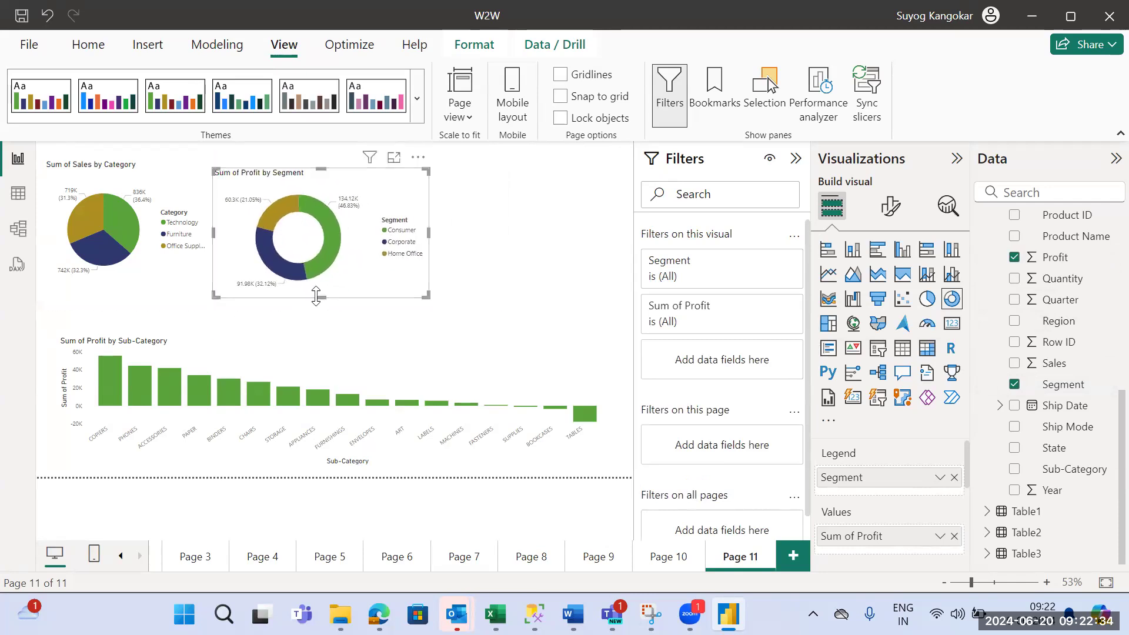
- Move the Profit by Segment donut chart slightly farther away from the pie chart
click(476, 266)
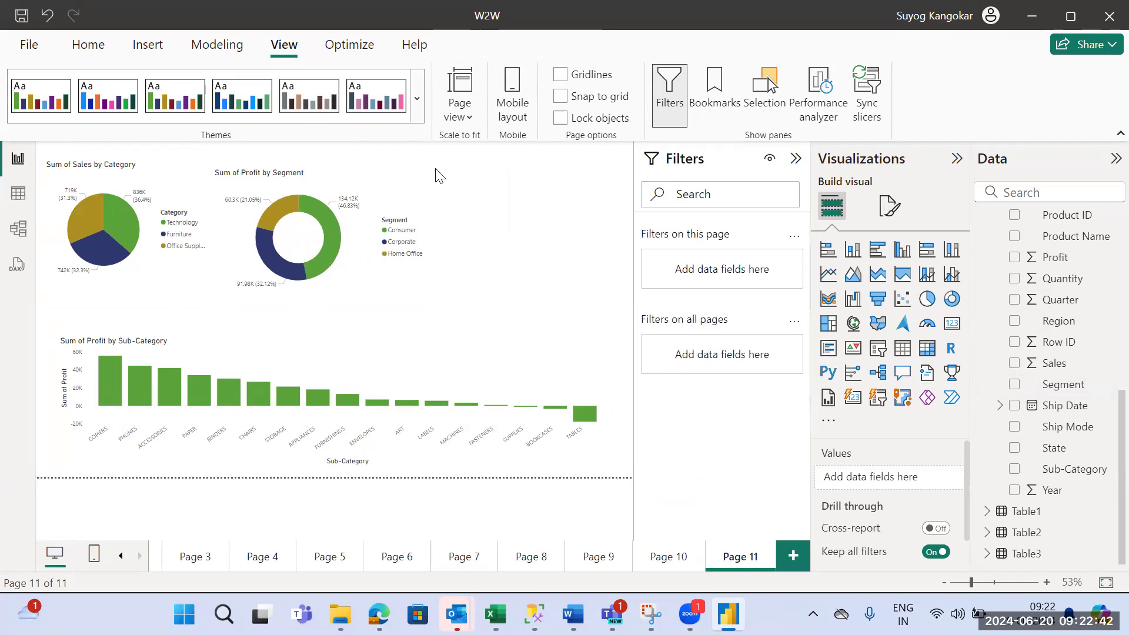
click(449, 203)
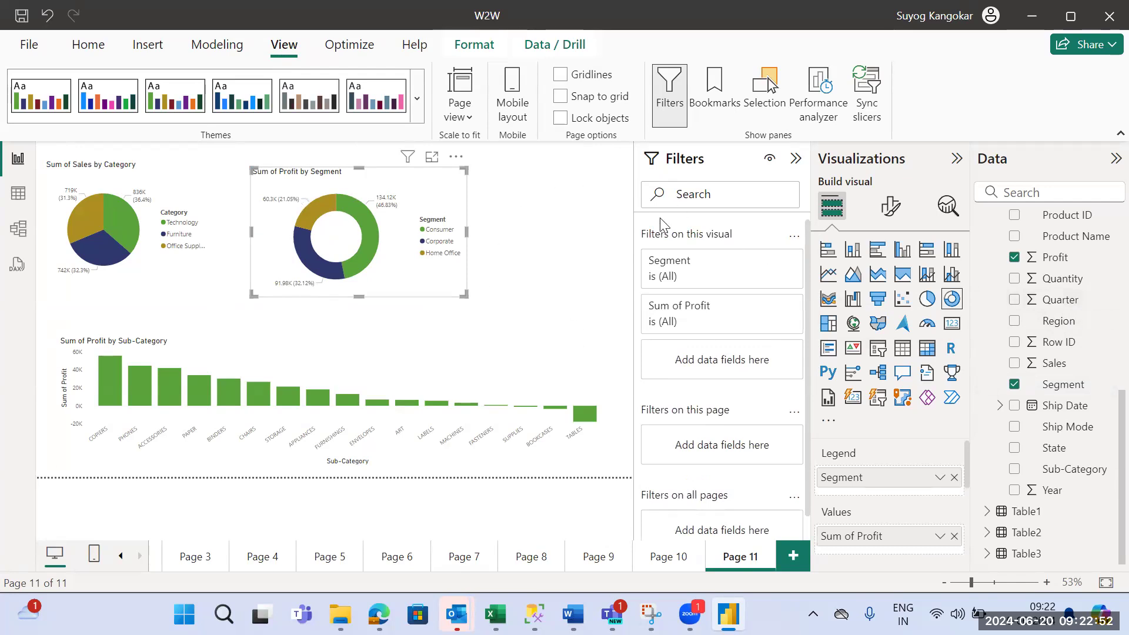
- Add Region as a page-level filter and restrict the page to the West region
drag(1061, 323, 994, 297)
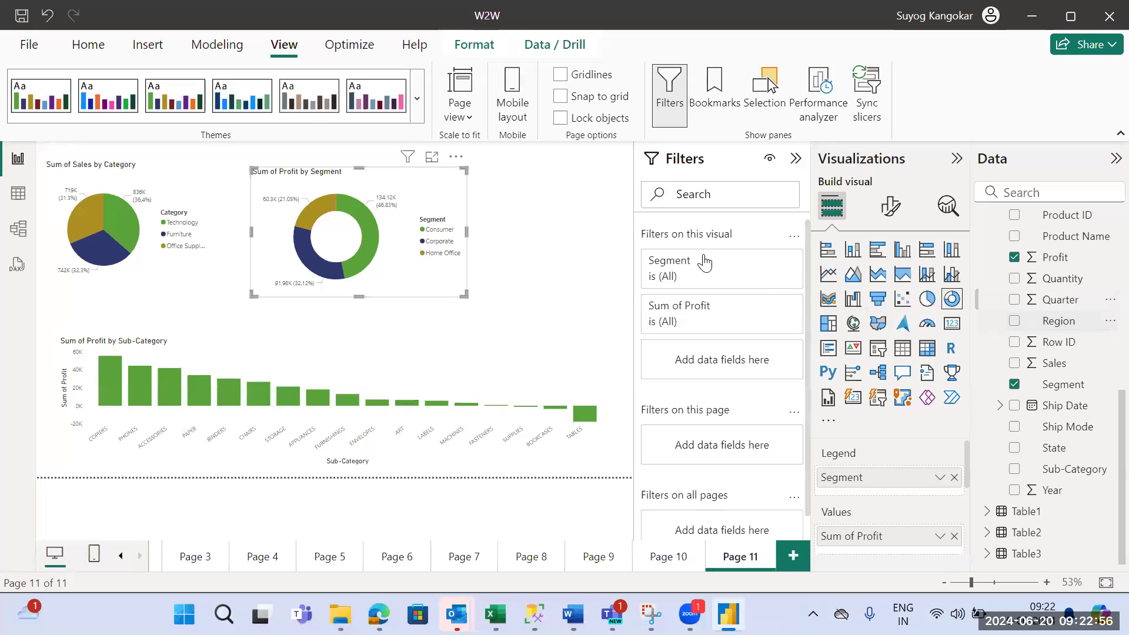
click(546, 274)
drag(1061, 323, 743, 268)
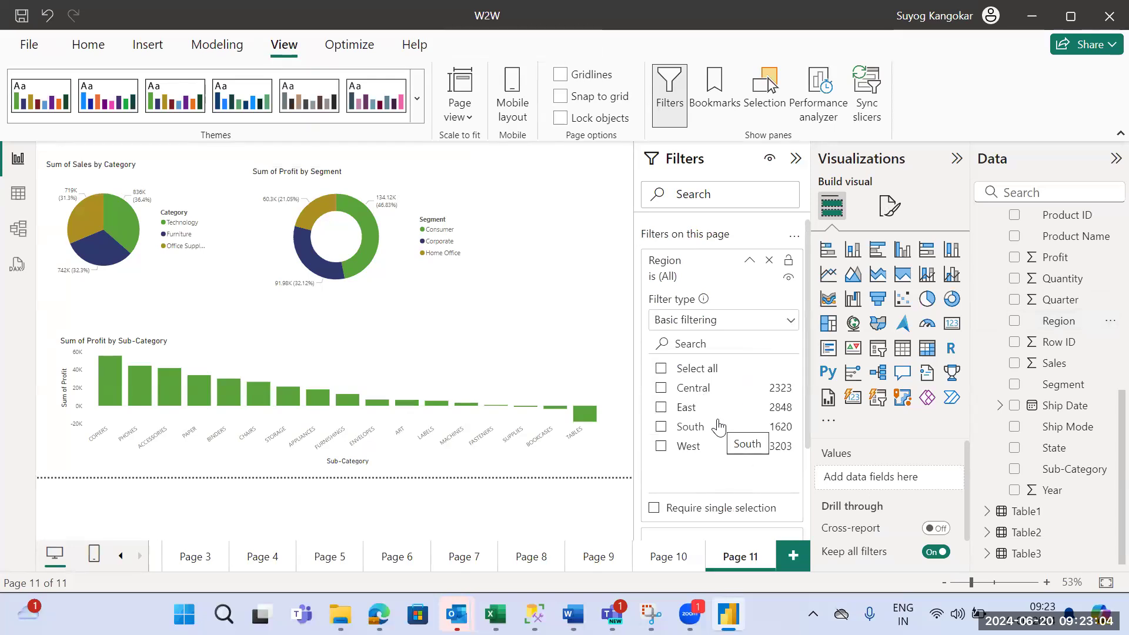
click(661, 447)
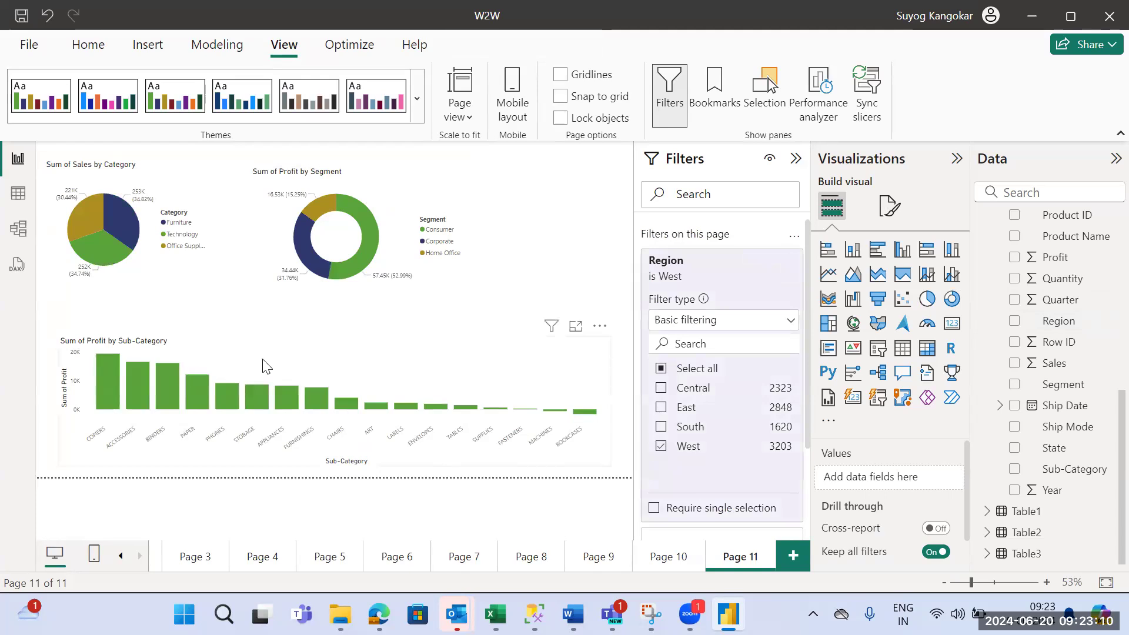
- Turn on data labels for the Profit by Sub-Category column chart
click(489, 374)
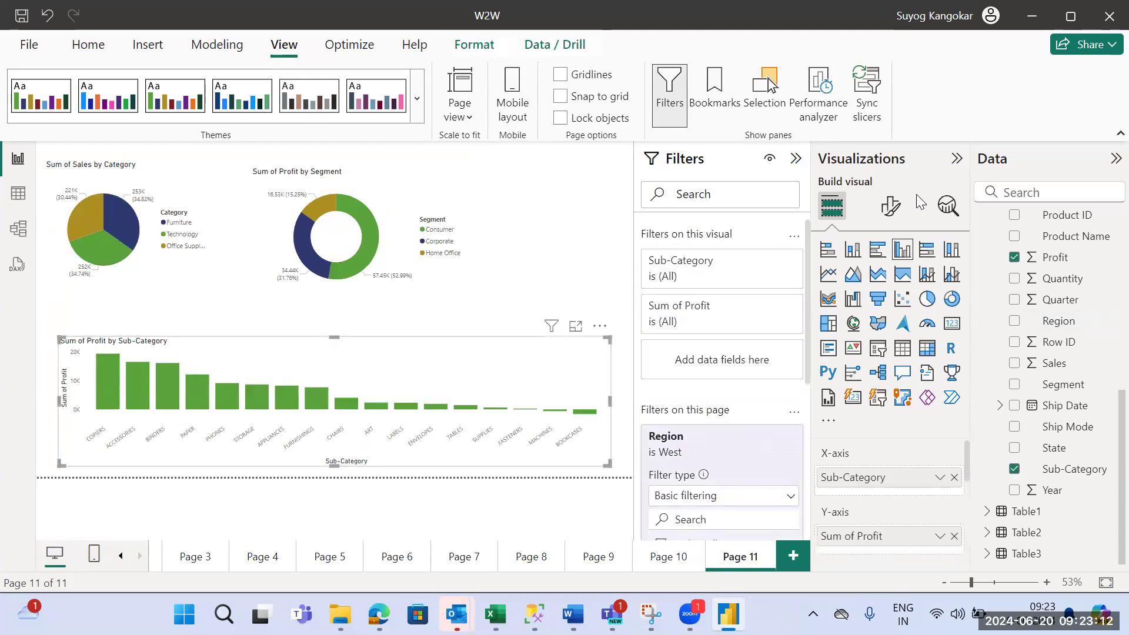
click(891, 205)
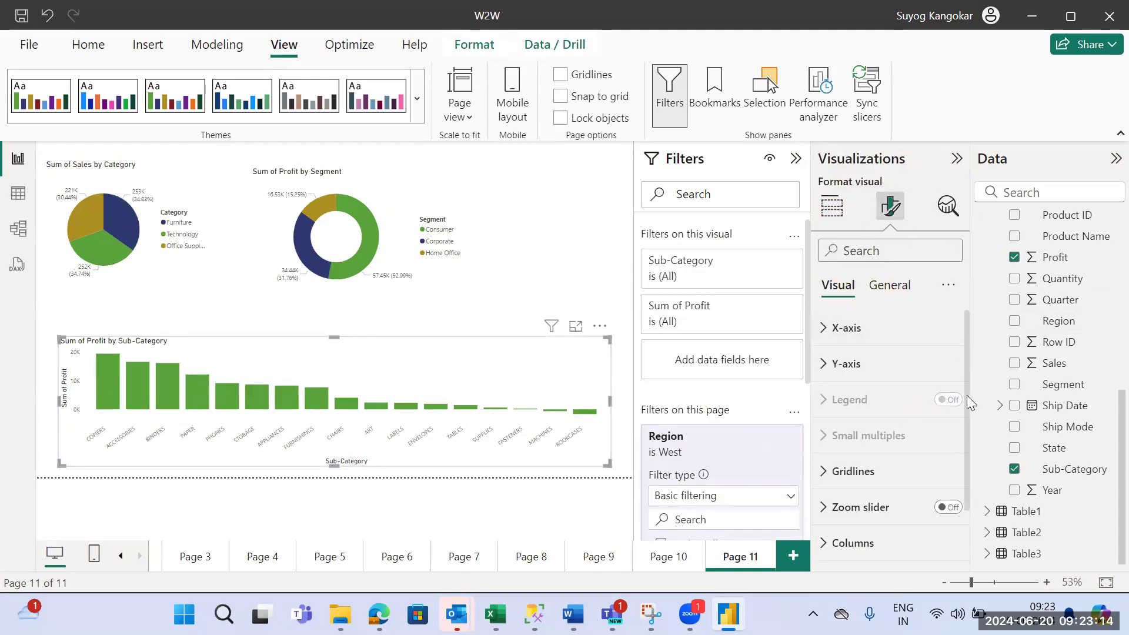
scroll(966, 395, down, 2)
click(949, 511)
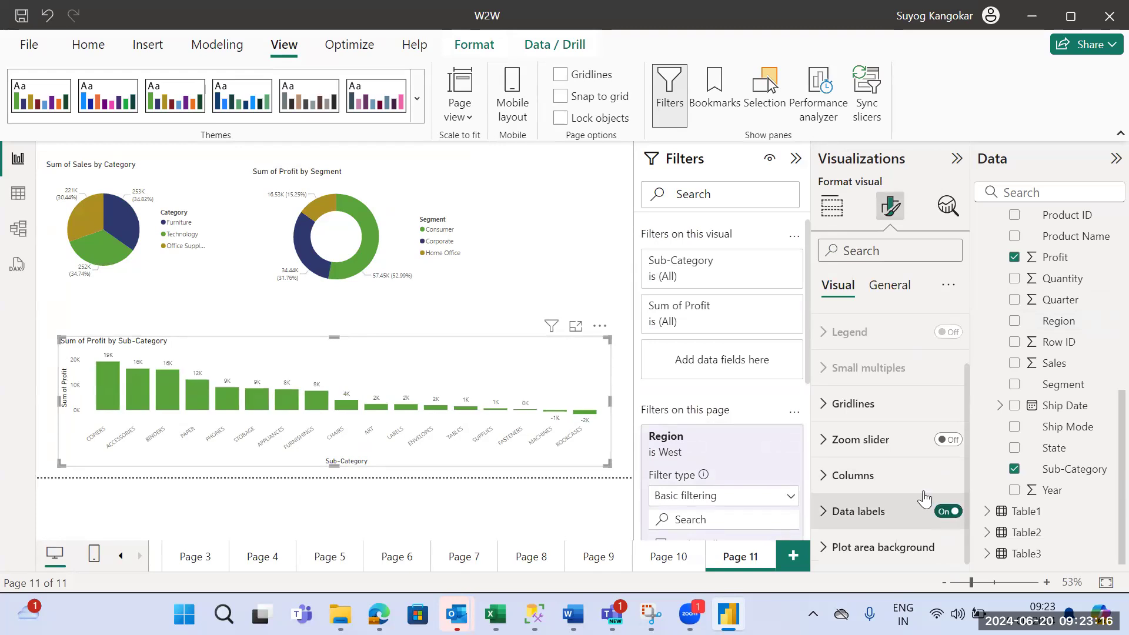
click(511, 305)
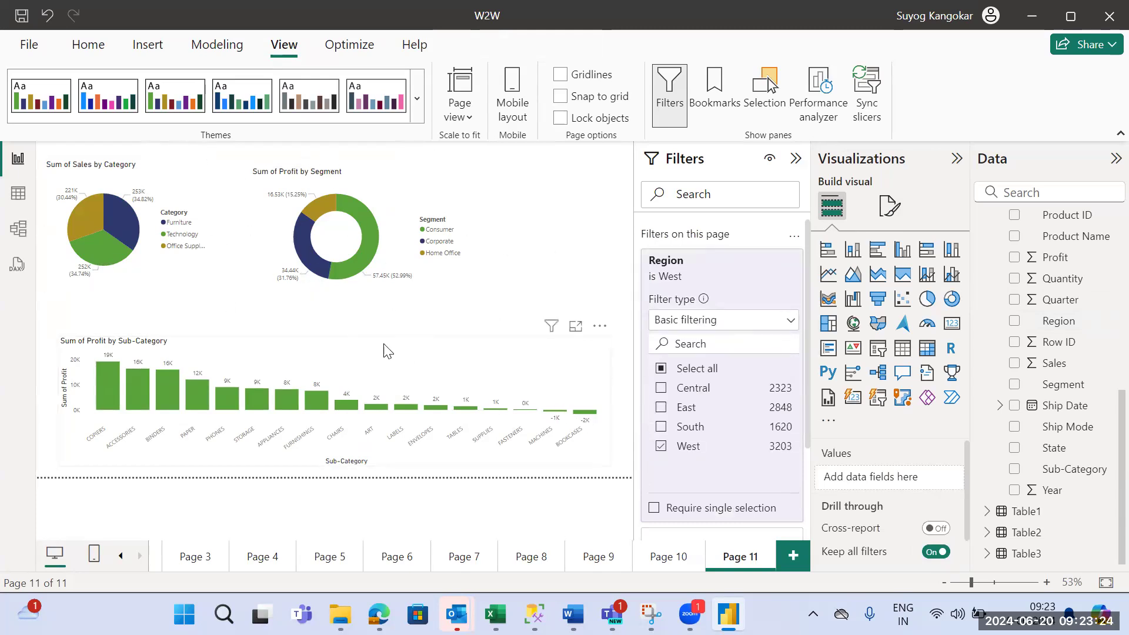
- Clear West in the page-level Region filter and select it again to compare the charts
click(661, 447)
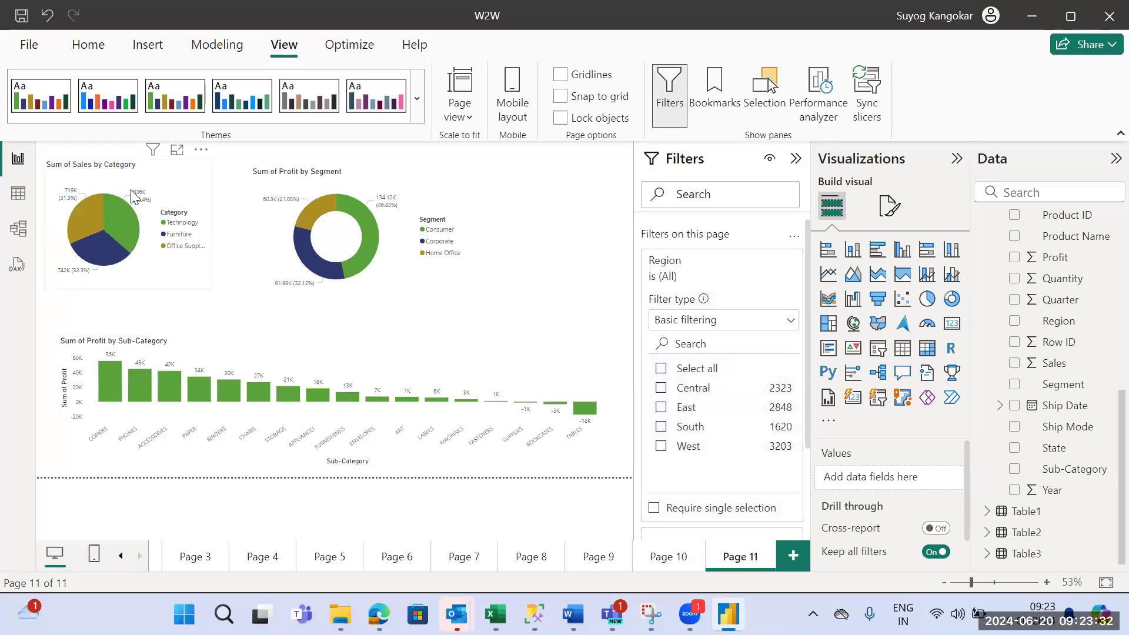
click(661, 448)
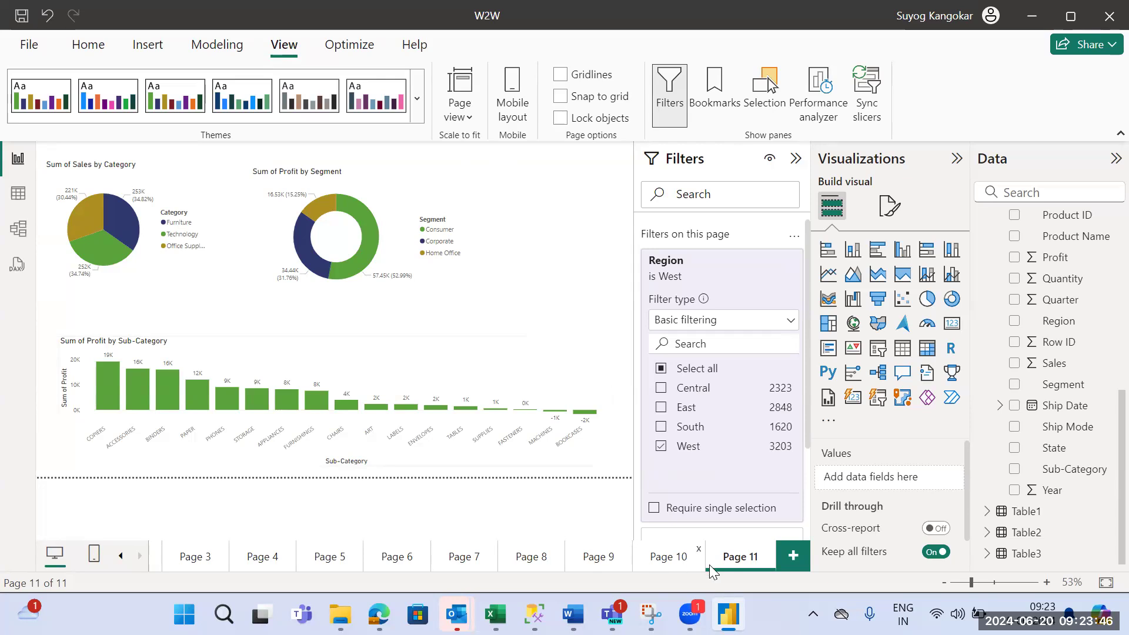
- Rename the current report page as West_Region_data
double_click(733, 561)
text(Pa)
key(BackSpace)
key(BackSpace)
text(West)
key(BackSpace)
key(BackSpace)
key(BackSpace)
key(BackSpace)
text(Region)
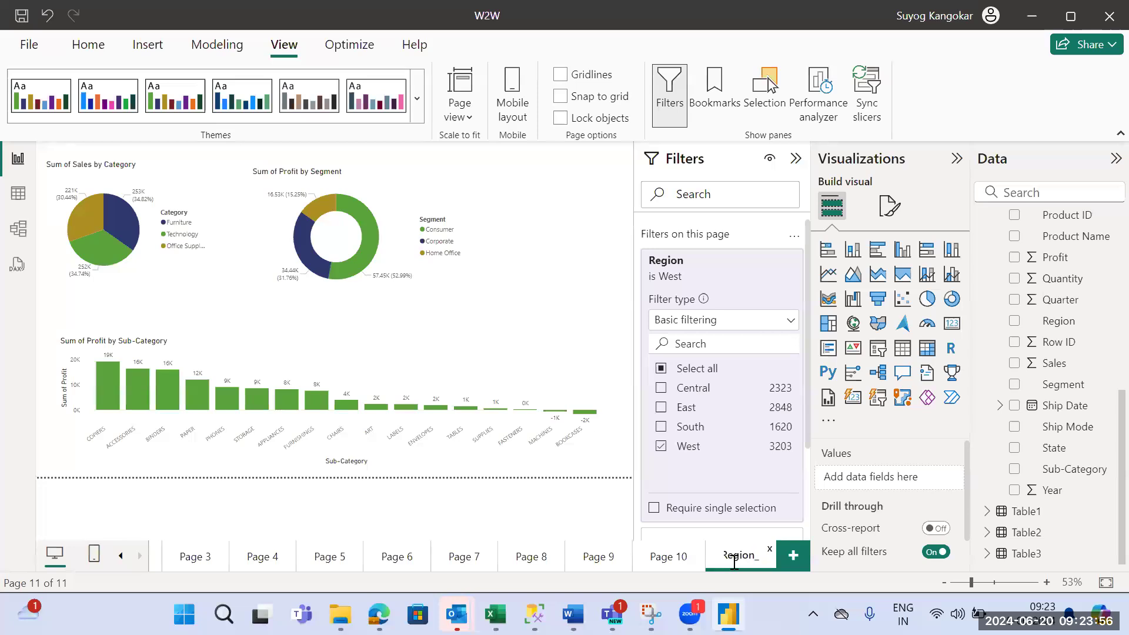
text(_data)
key(Home)
text(West_)
click(139, 556)
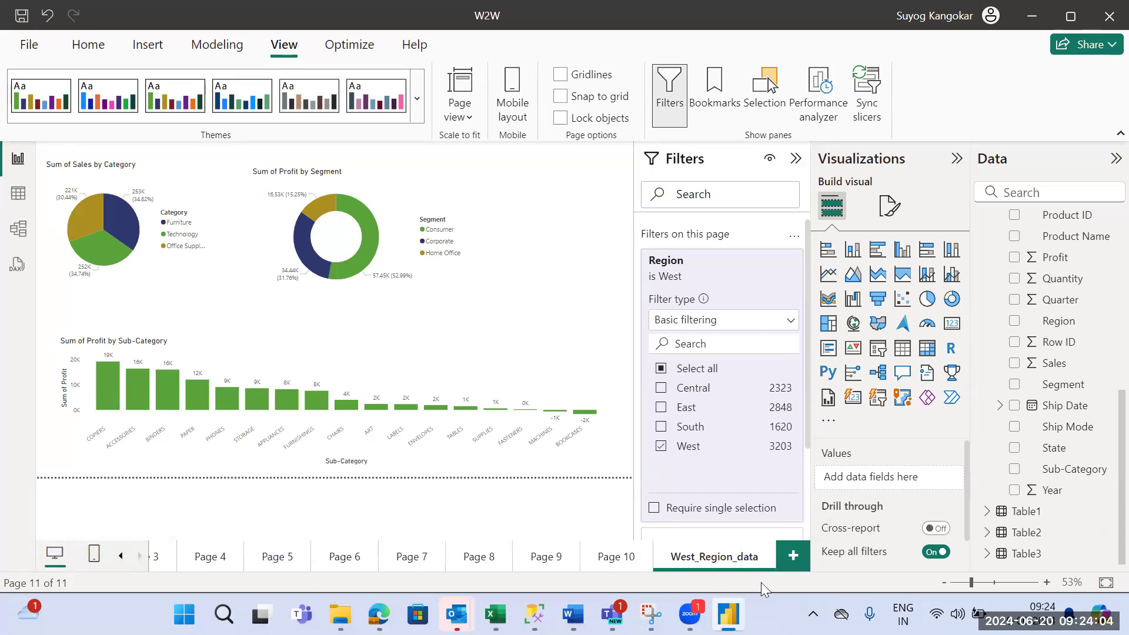
- Add a blank report page and duplicate the West_Region_data page
click(799, 566)
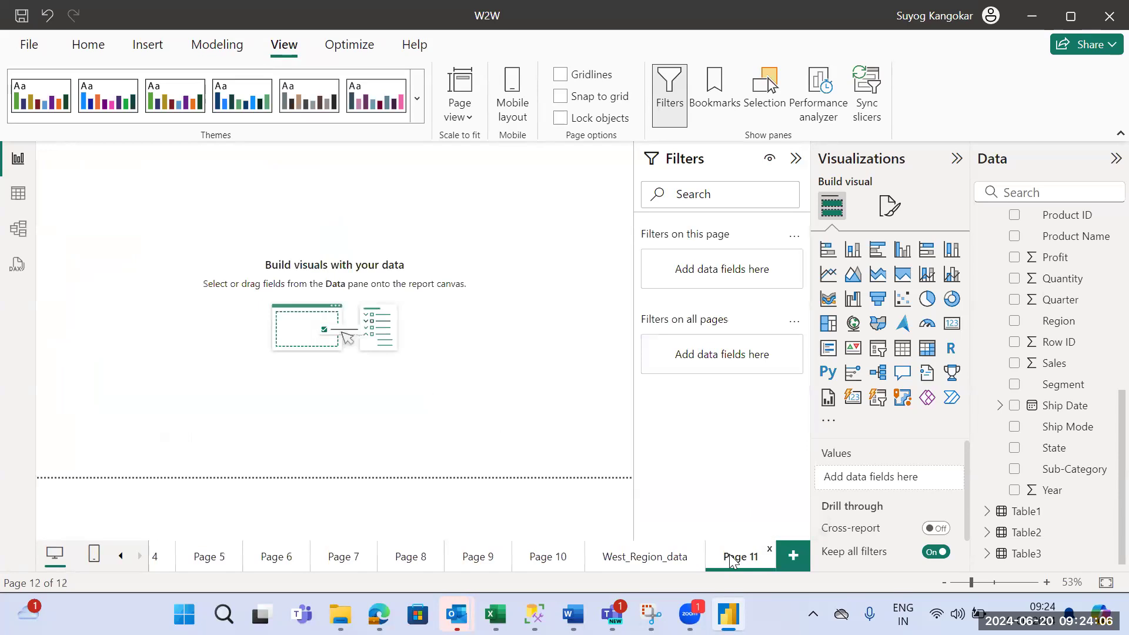
right_click(662, 565)
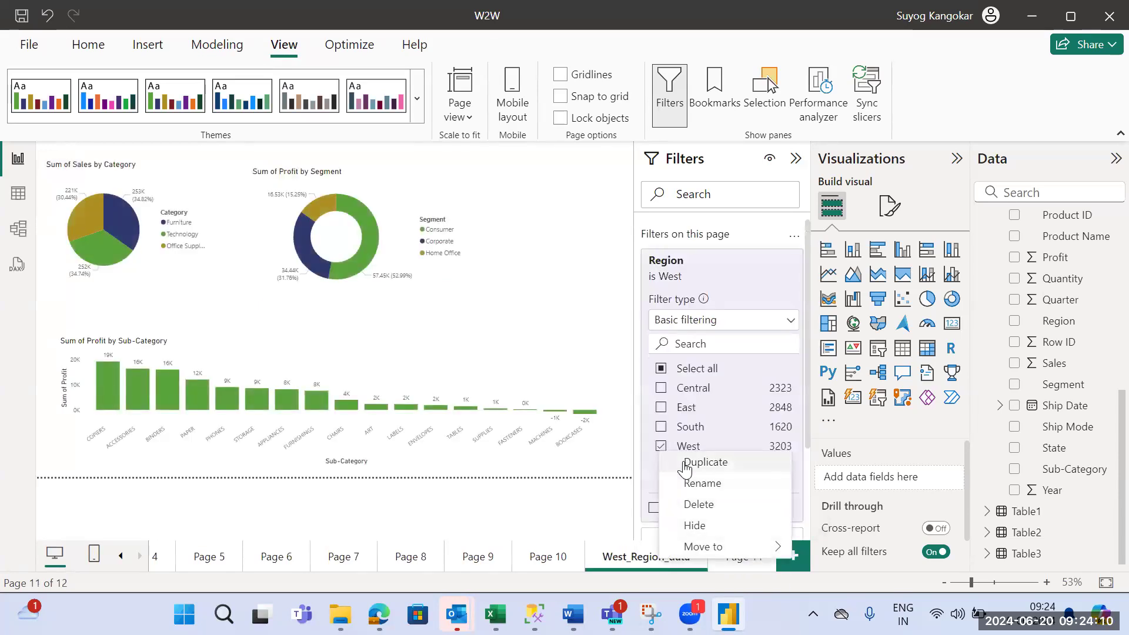
click(683, 463)
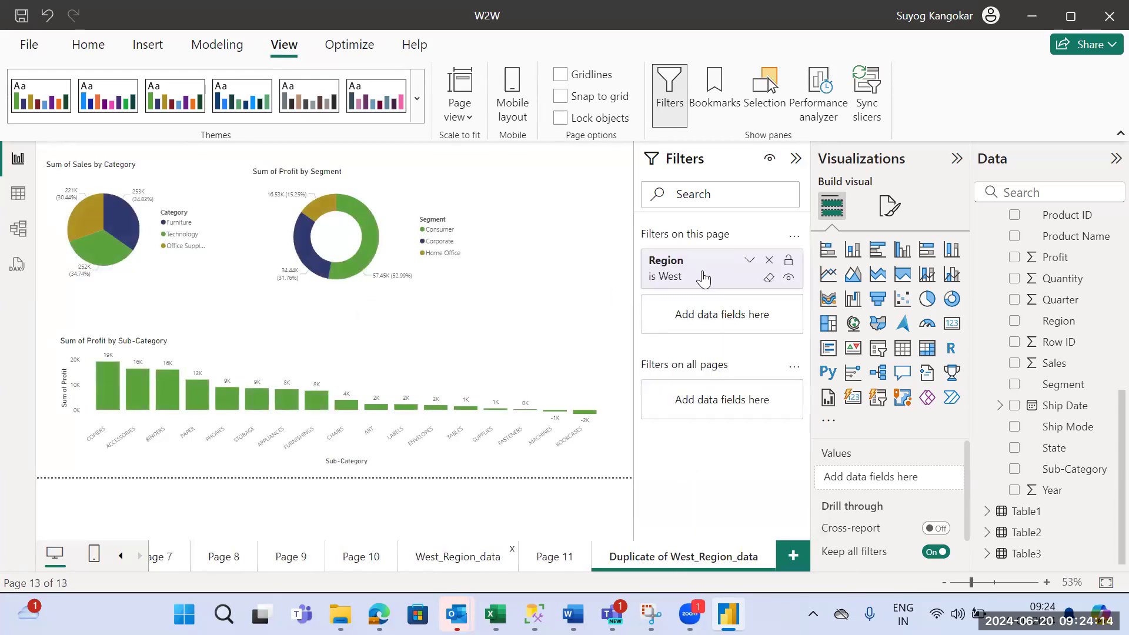
- Change the duplicate page's Region filter from West to South only
click(701, 275)
click(662, 446)
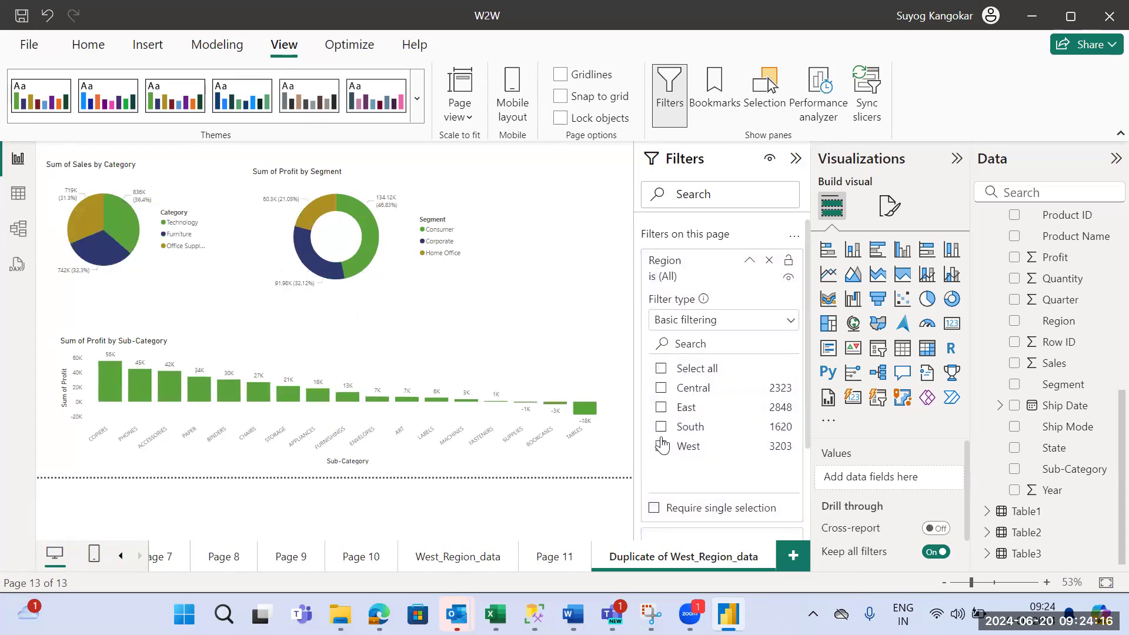
click(661, 427)
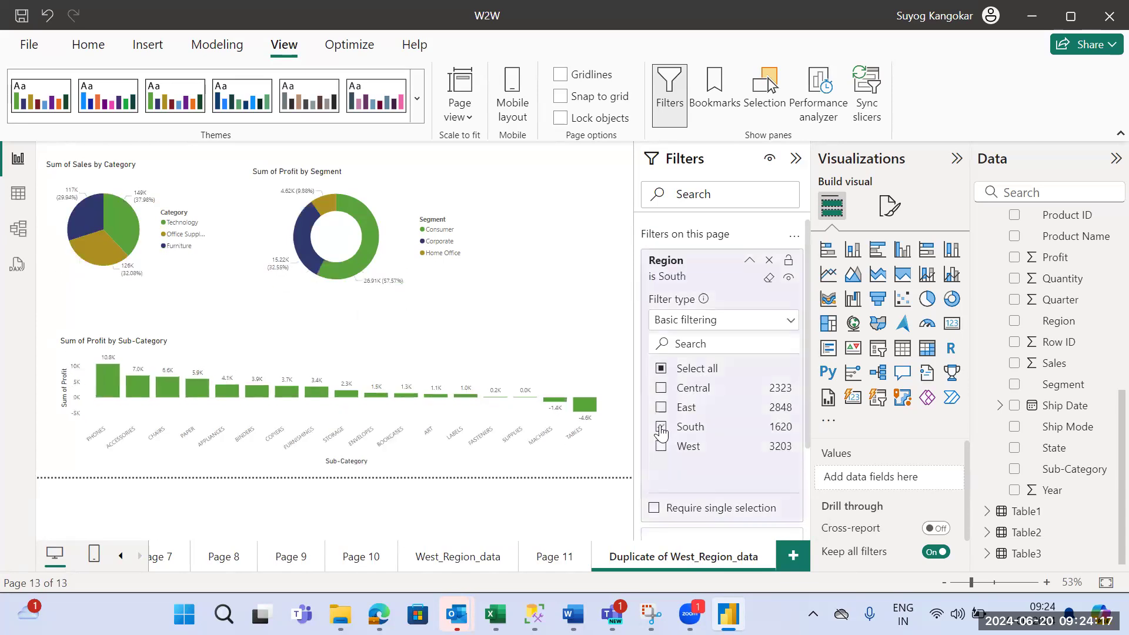
- Rename the duplicate page as South_Region_data and move the blank Page 11 ahead of West_Region_data
double_click(688, 556)
key(BackSpace)
key(BackSpace)
key(BackSpace)
key(BackSpace)
key(BackSpace)
key(BackSpace)
key(BackSpace)
key(BackSpace)
key(BackSpace)
key(BackSpace)
key(BackSpace)
key(BackSpace)
key(BackSpace)
key(BackSpace)
key(BackSpace)
key(BackSpace)
key(BackSpace)
key(BackSpace)
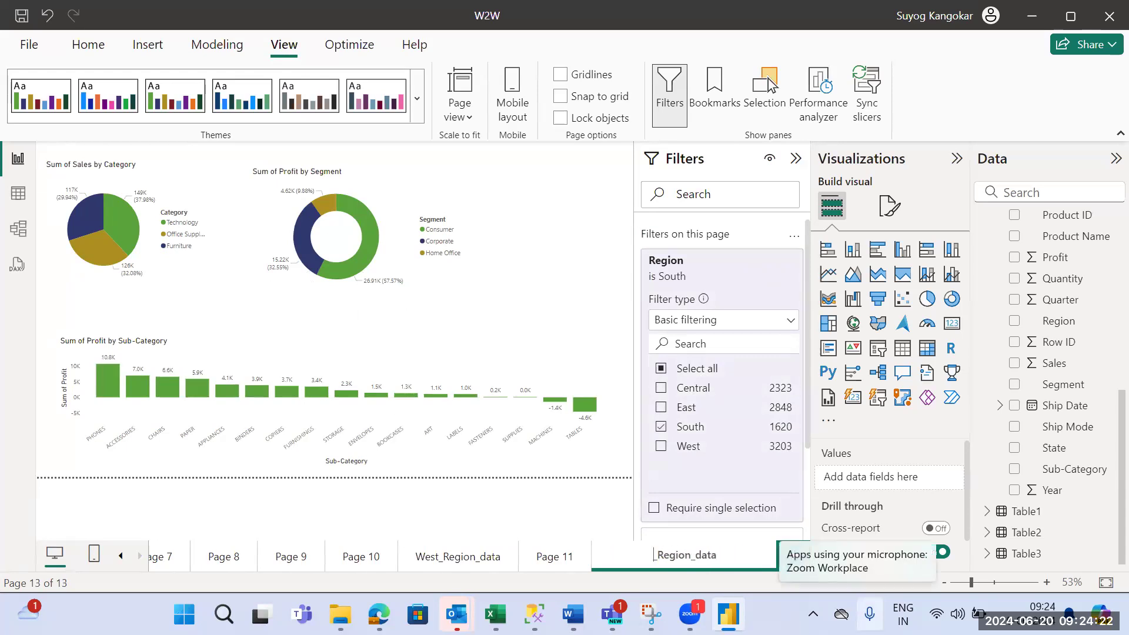
text(South_)
key(Return)
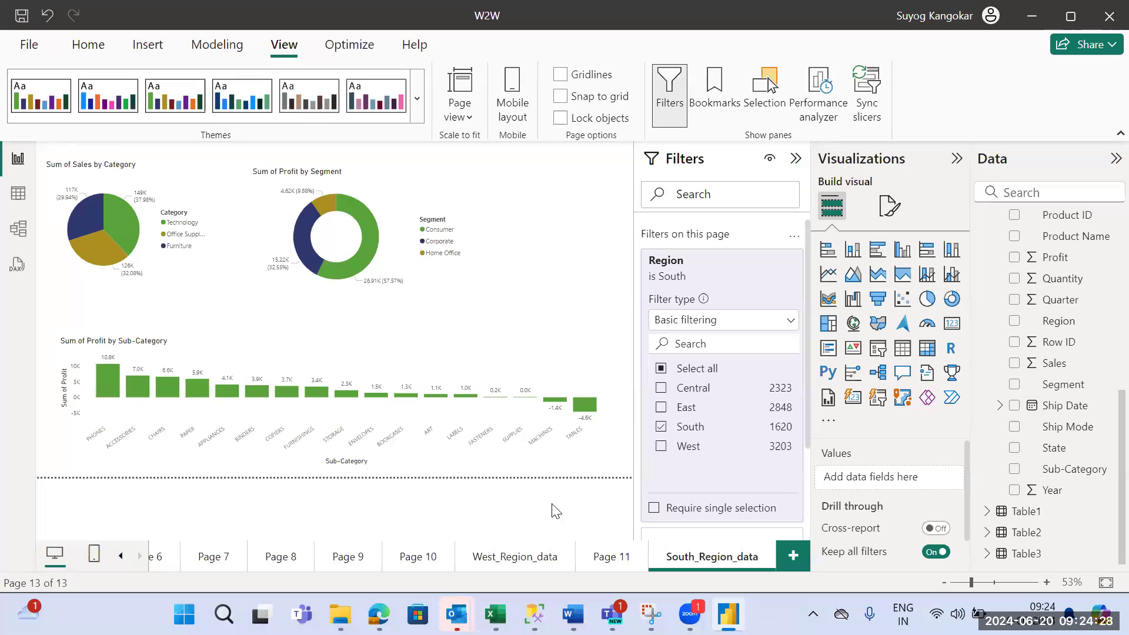
drag(601, 559, 469, 556)
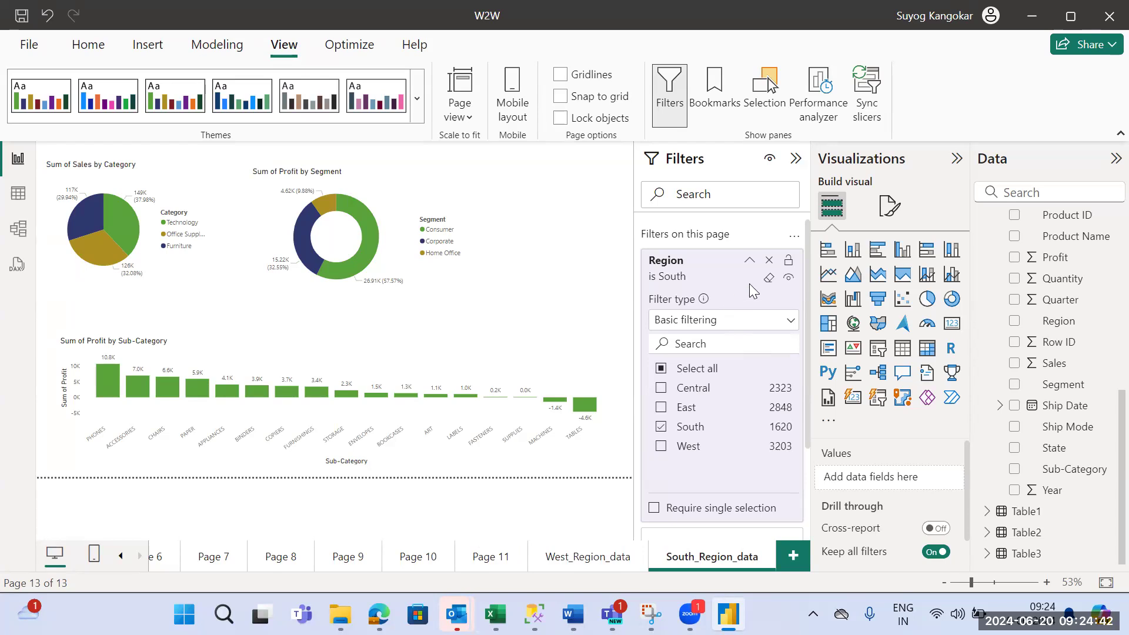
- Remove the page-level Region filter from South_Region_data and West_Region_data, and add another blank page
click(769, 262)
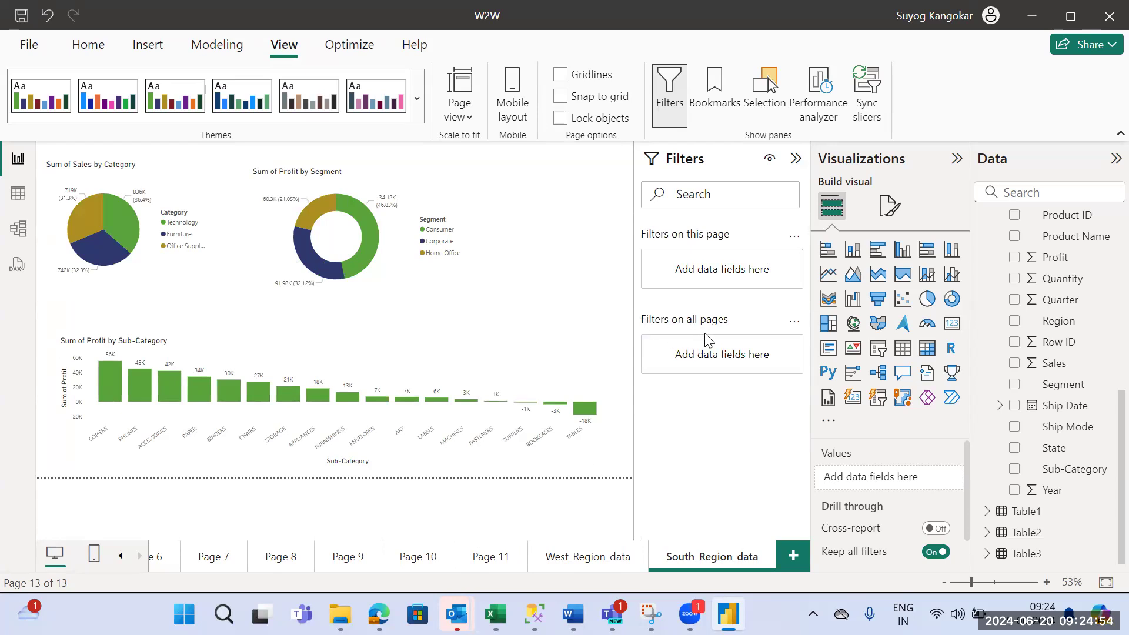
click(791, 557)
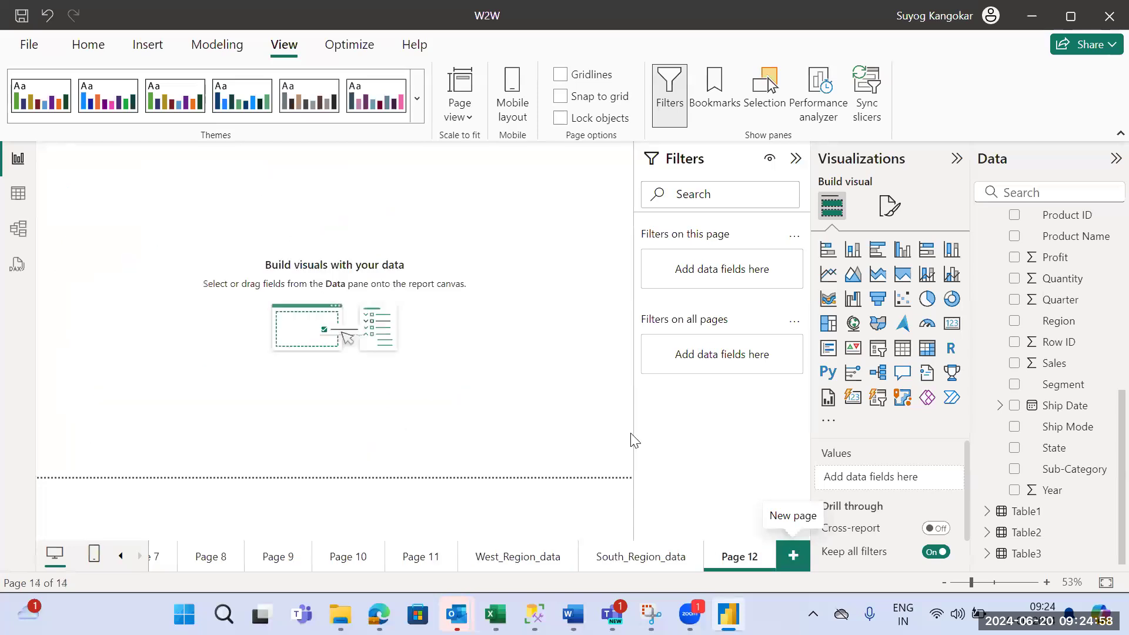
click(659, 563)
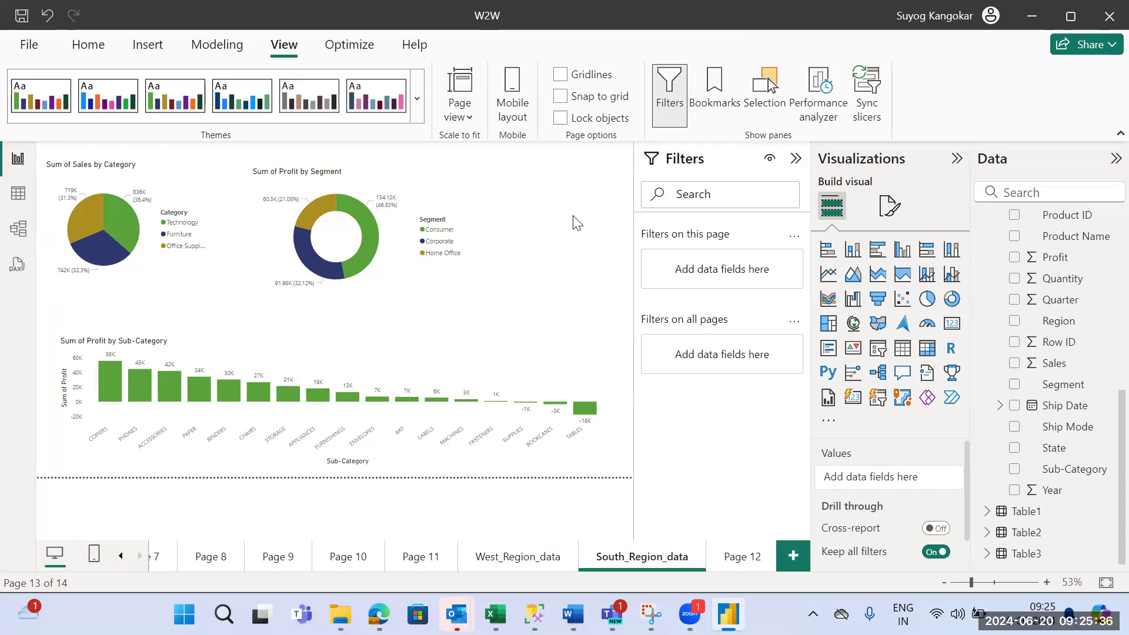
click(539, 564)
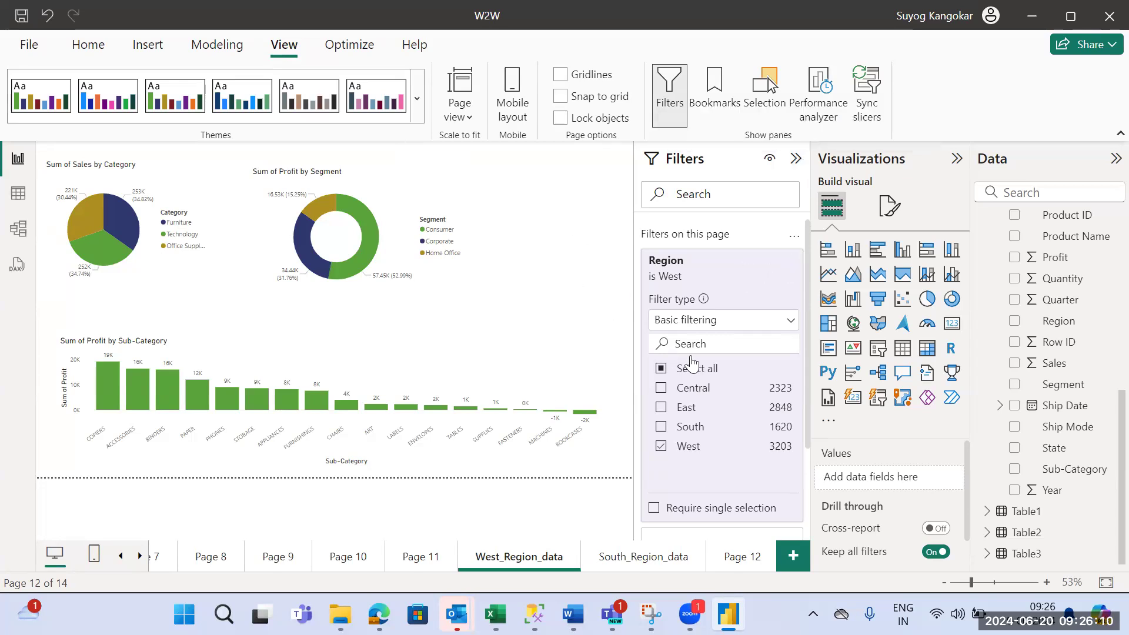
click(769, 260)
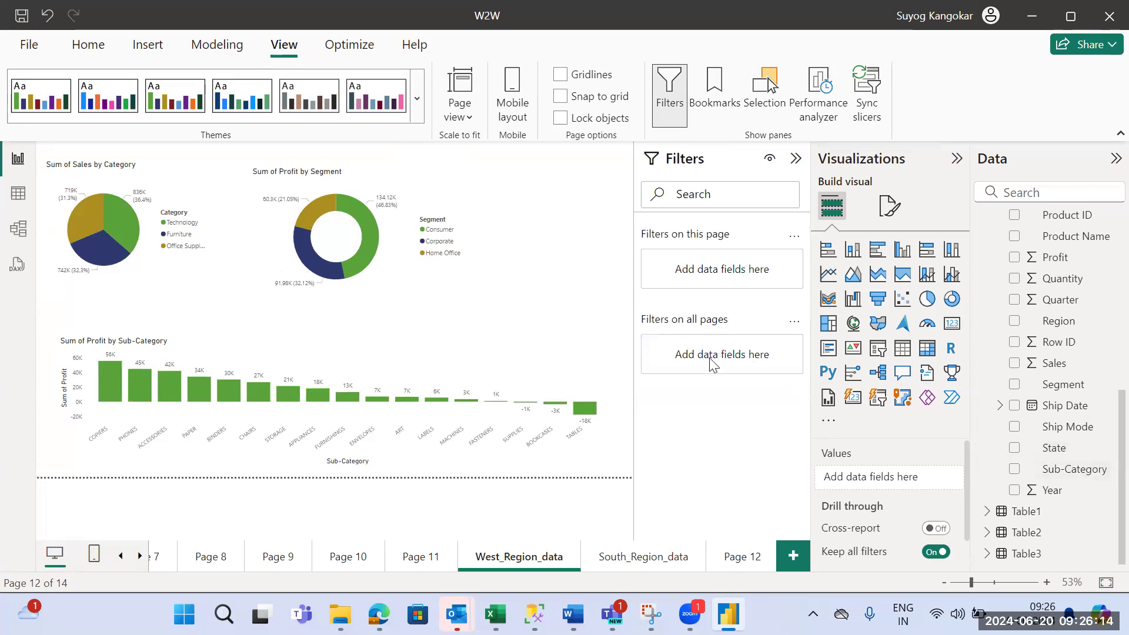
- Add State as a filter on all pages and restrict it to California
drag(1065, 458, 743, 356)
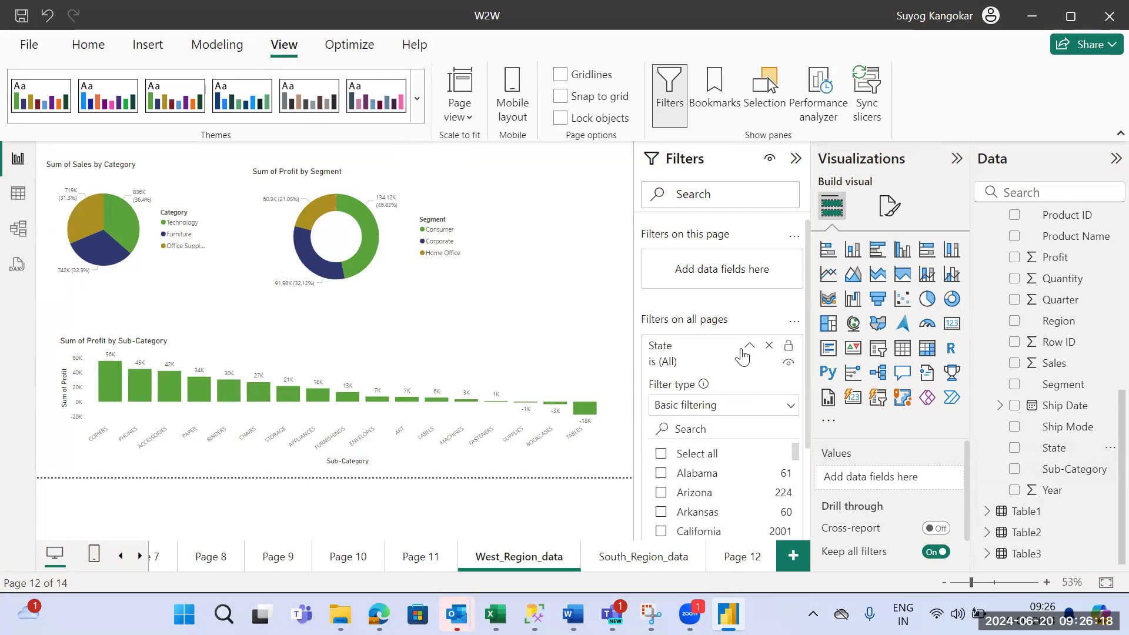
drag(798, 459, 799, 467)
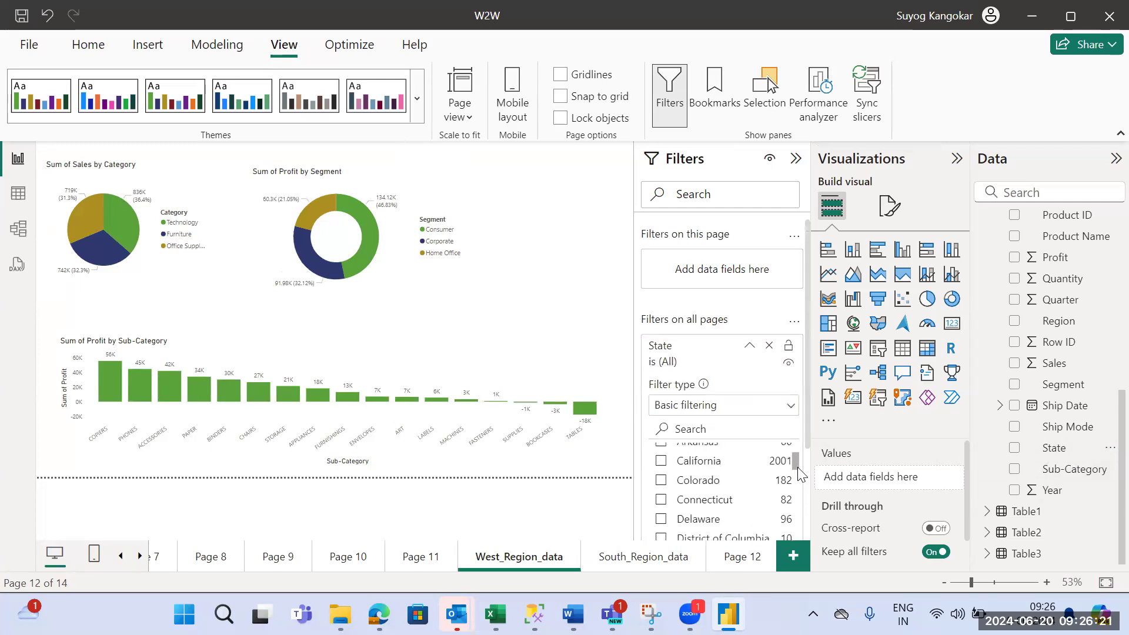
click(662, 461)
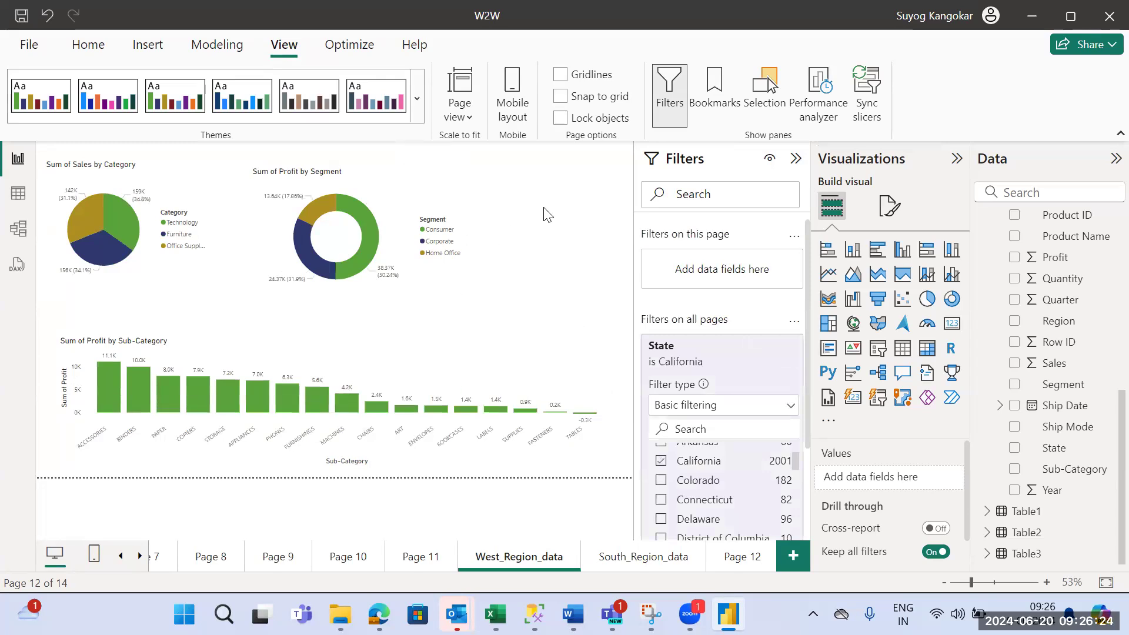
double_click(535, 285)
- Insert a table listing State on the South_Region_data page and position it beside the donut chart
click(640, 565)
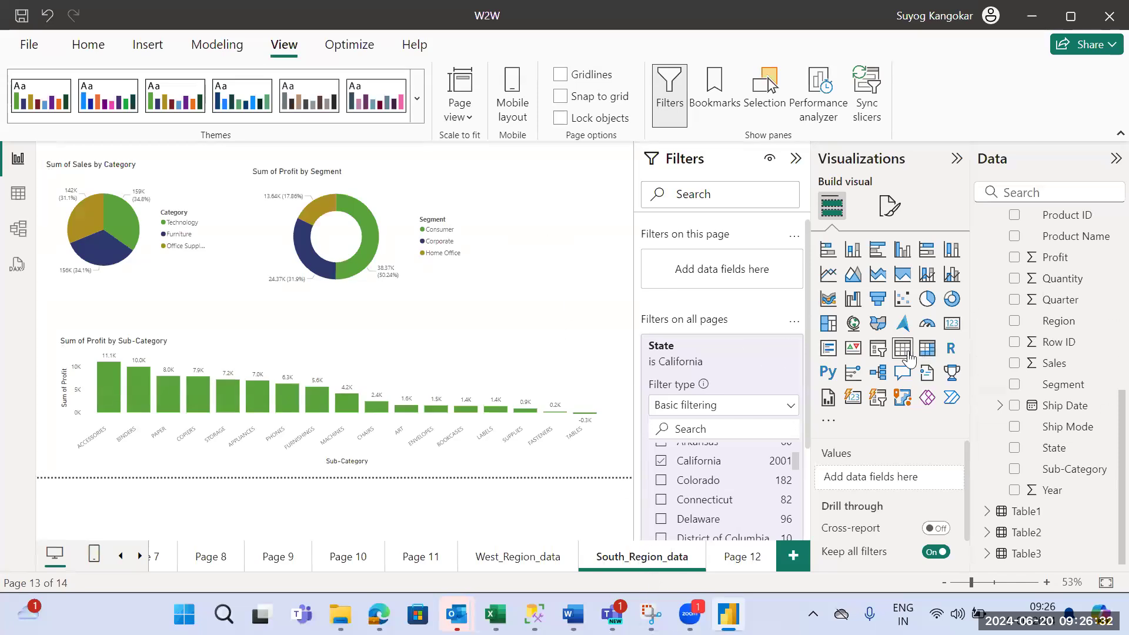
click(903, 348)
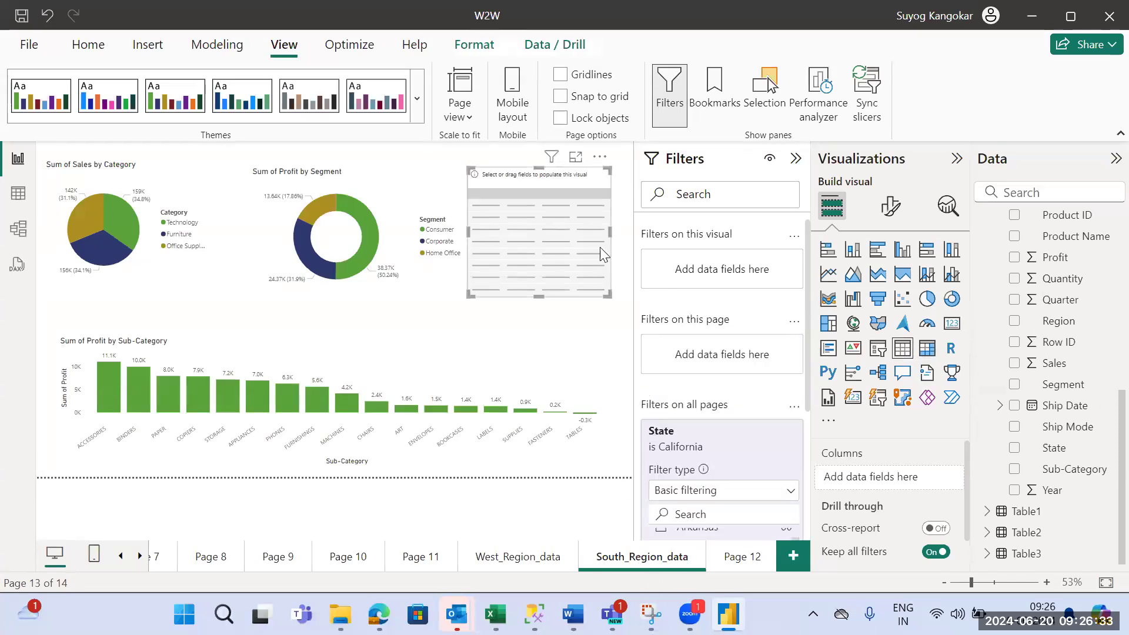
click(1015, 449)
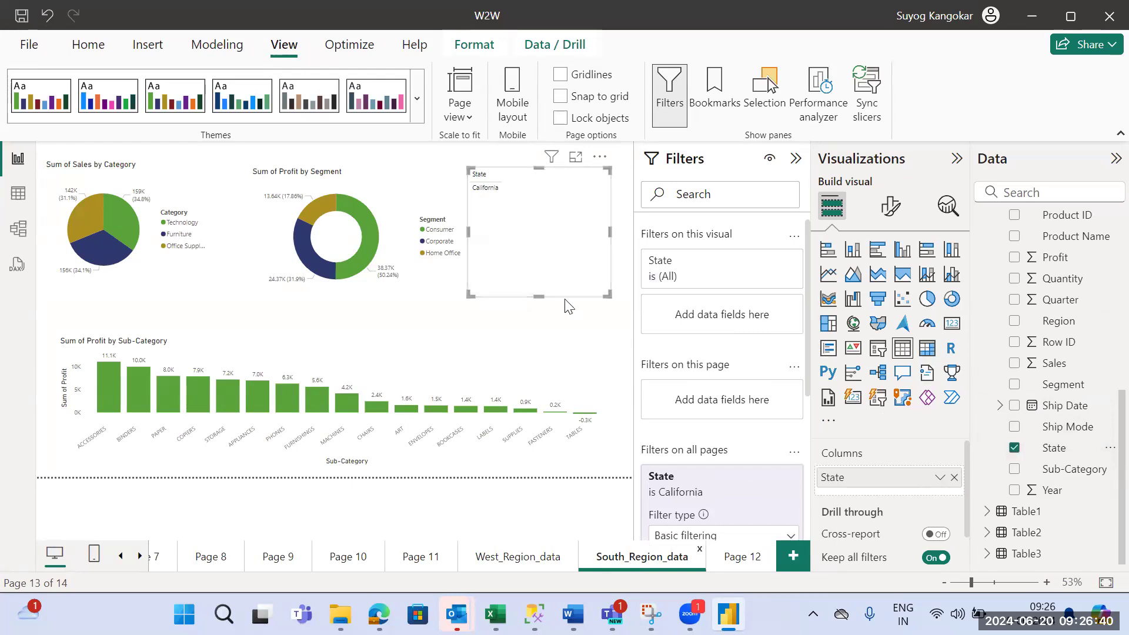
click(551, 334)
drag(545, 214, 563, 232)
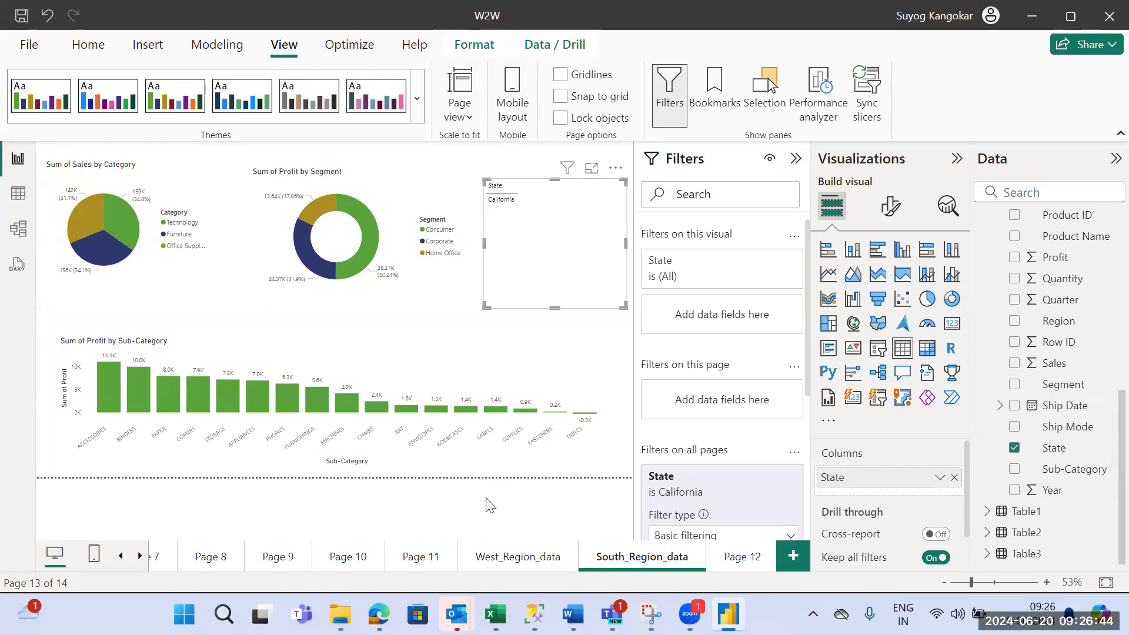
- Add Colorado to the all-pages State filter from West_Region_data and check the result on South_Region_data
click(506, 556)
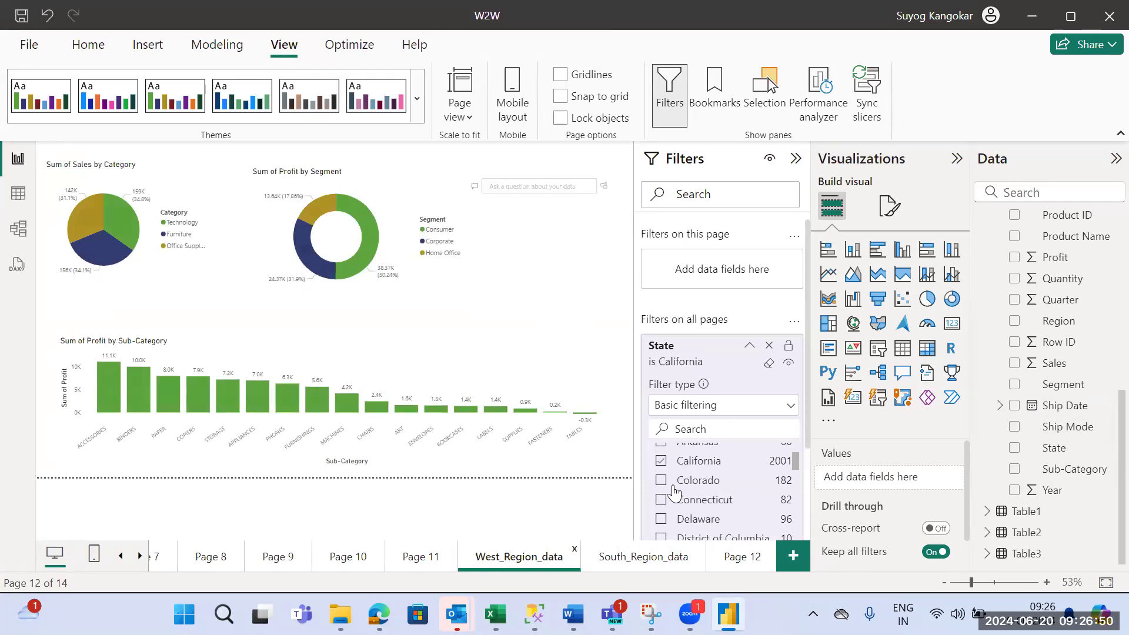
click(661, 481)
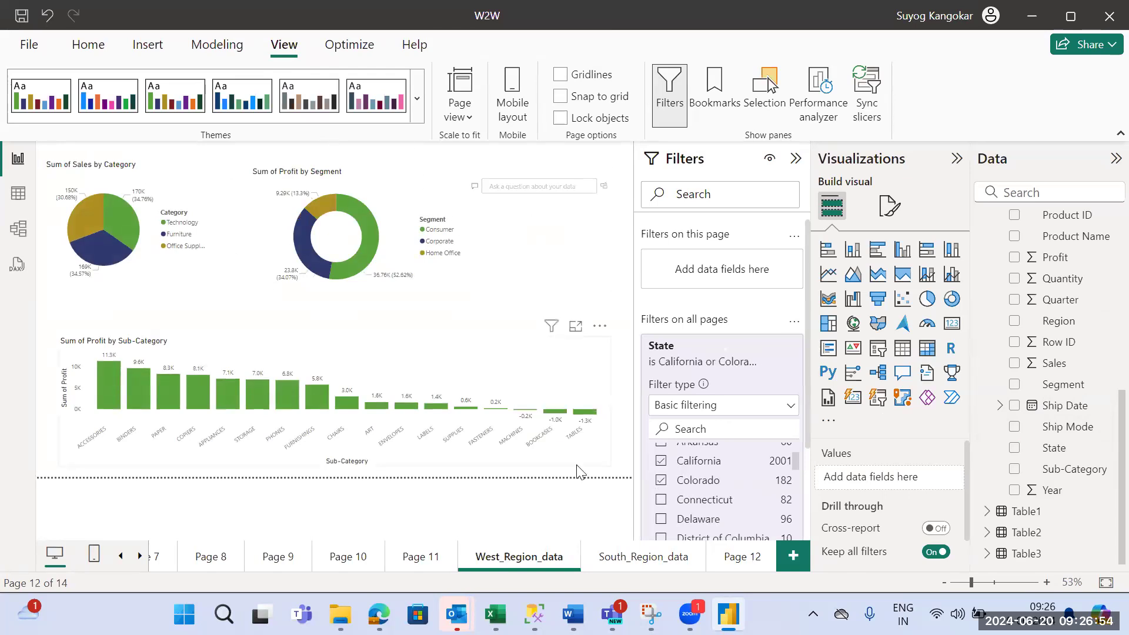
click(627, 565)
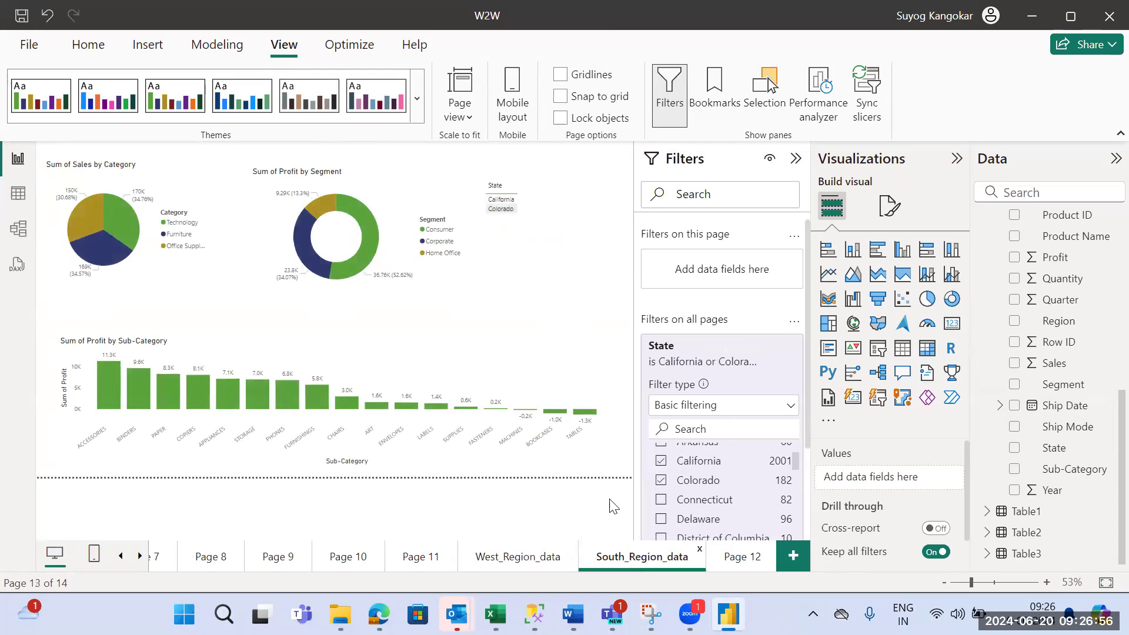
- Review the filters that apply to the State table on the South_Region_data page, including the all-pages State filter
click(518, 228)
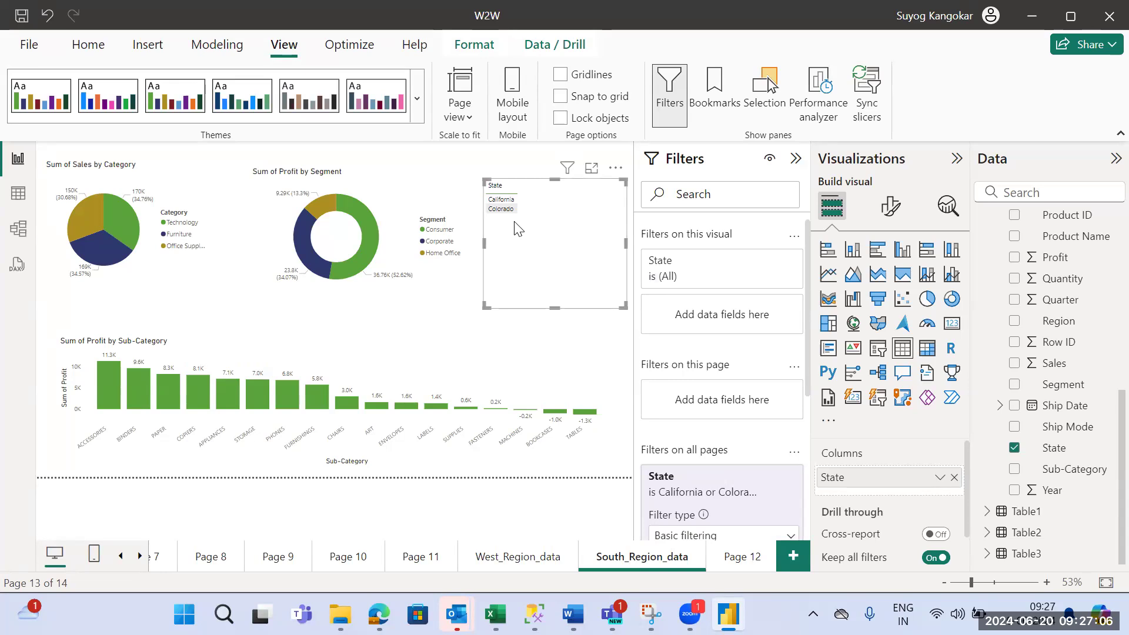
click(956, 159)
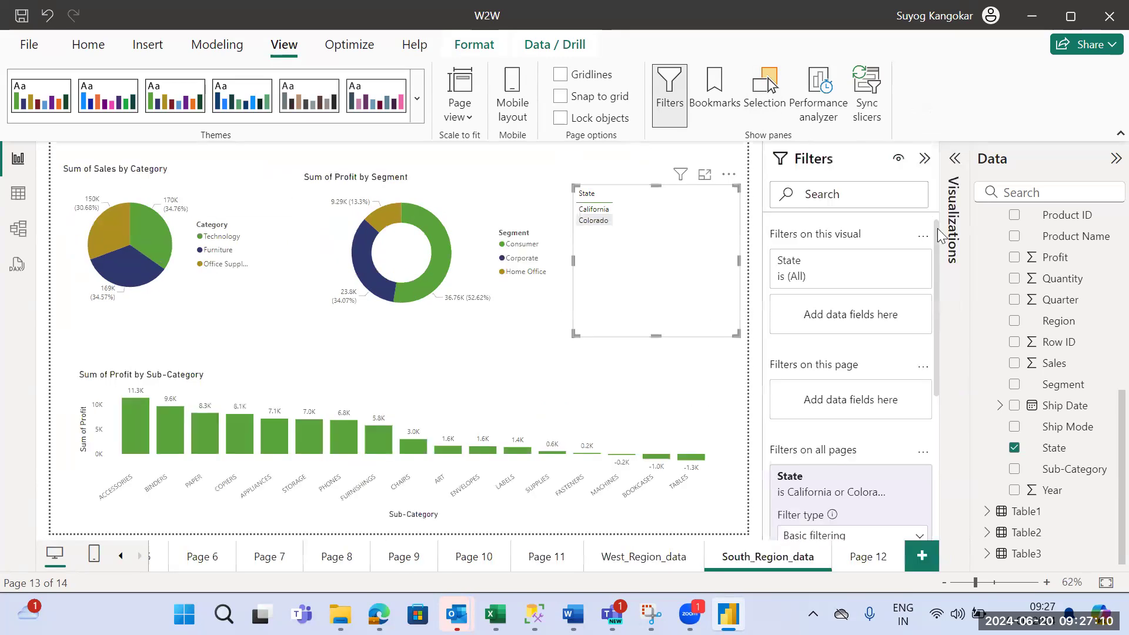
scroll(936, 224, down, 2)
scroll(948, 300, down, 1)
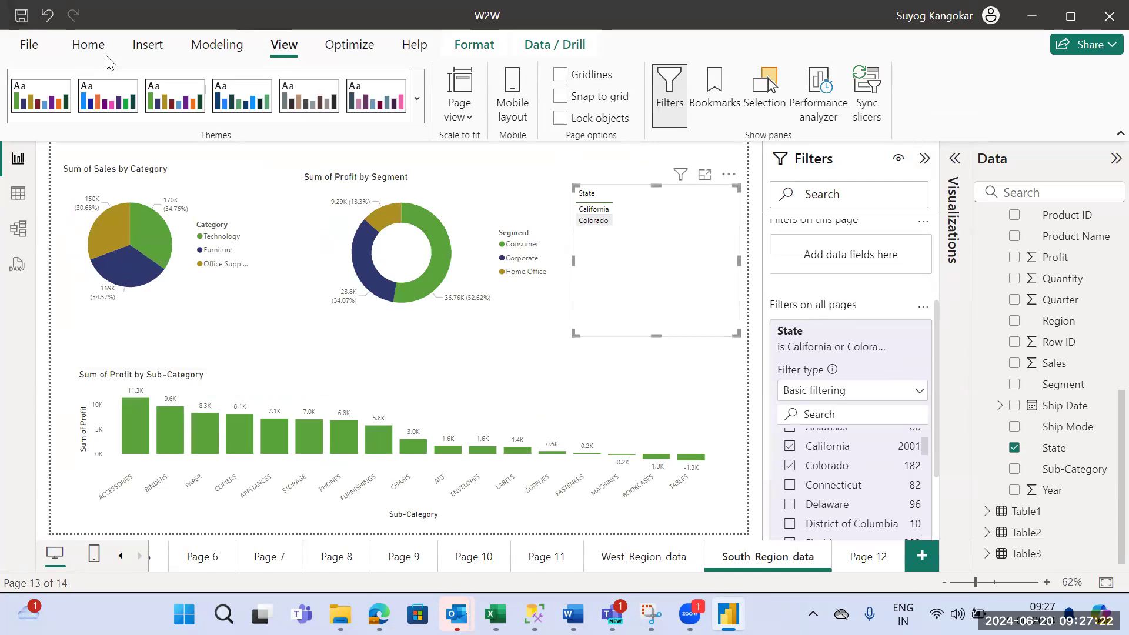
click(89, 46)
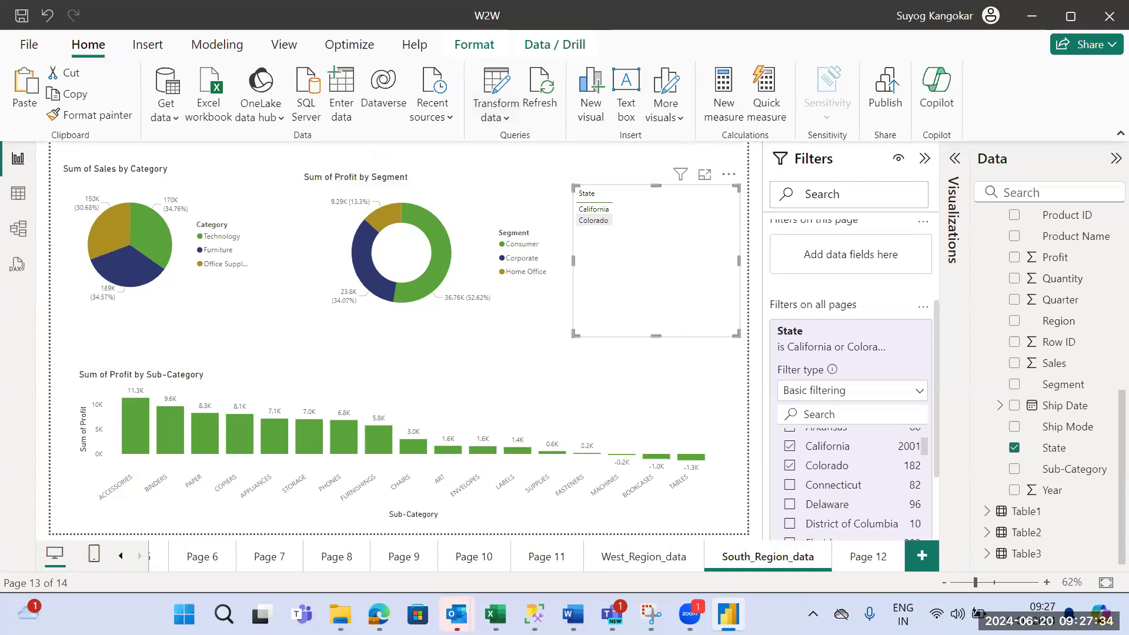
- Switch to Word, create a blank document and write the query Select * from Tablename where City = “XXXX”
click(572, 613)
click(641, 465)
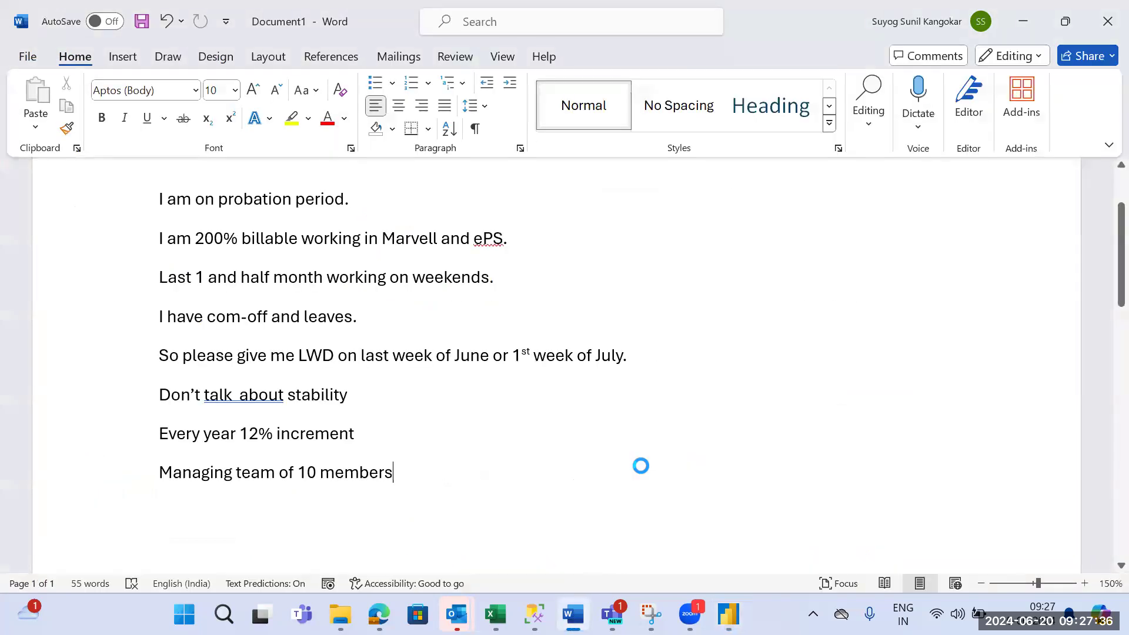
key(ctrl+n)
text(sele)
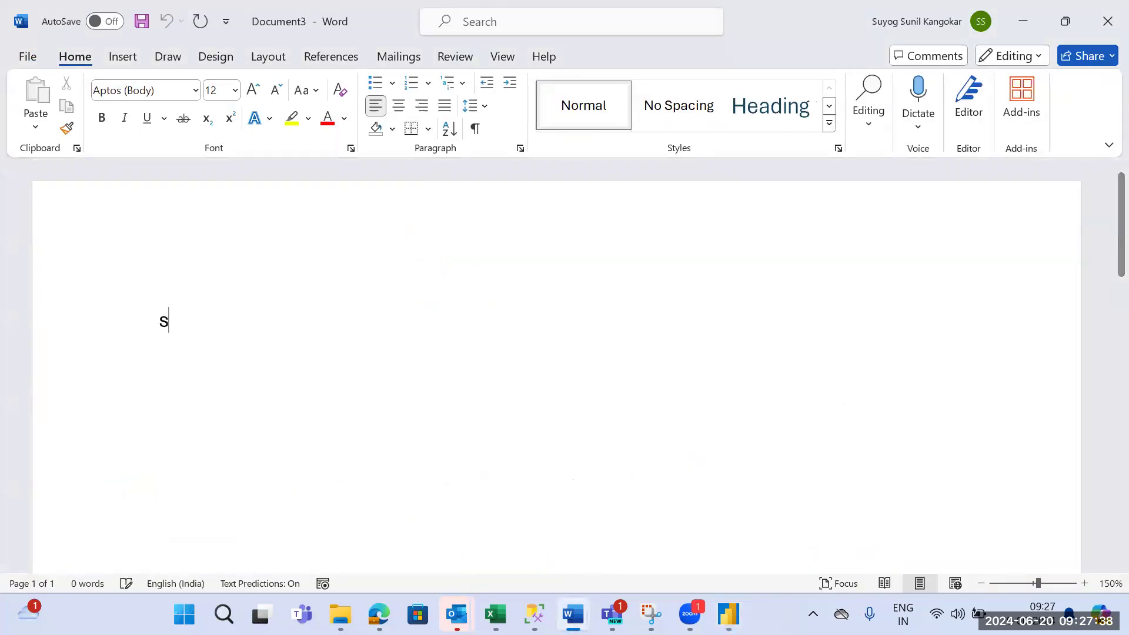
text(ct &)
key(BackSpace)
text(* from )
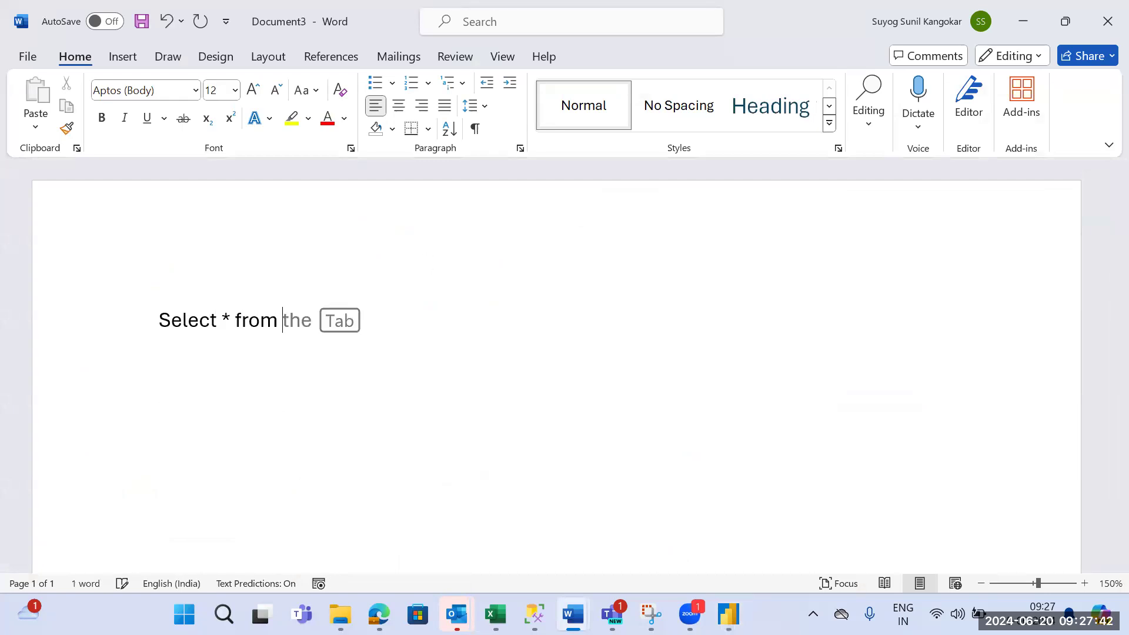
text(Table)
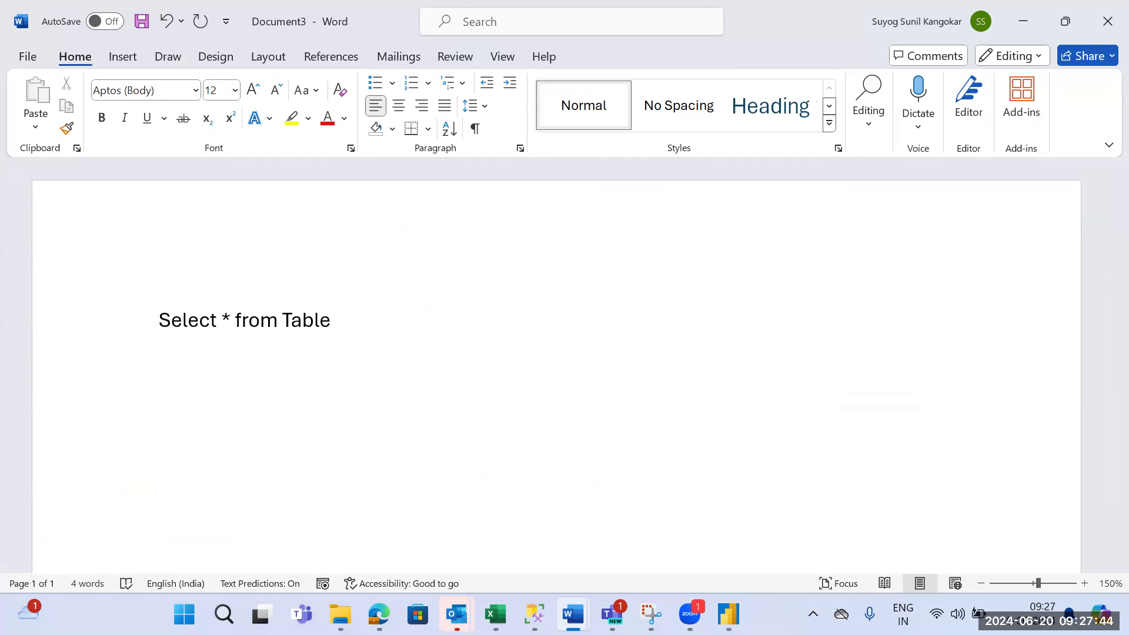
text(name)
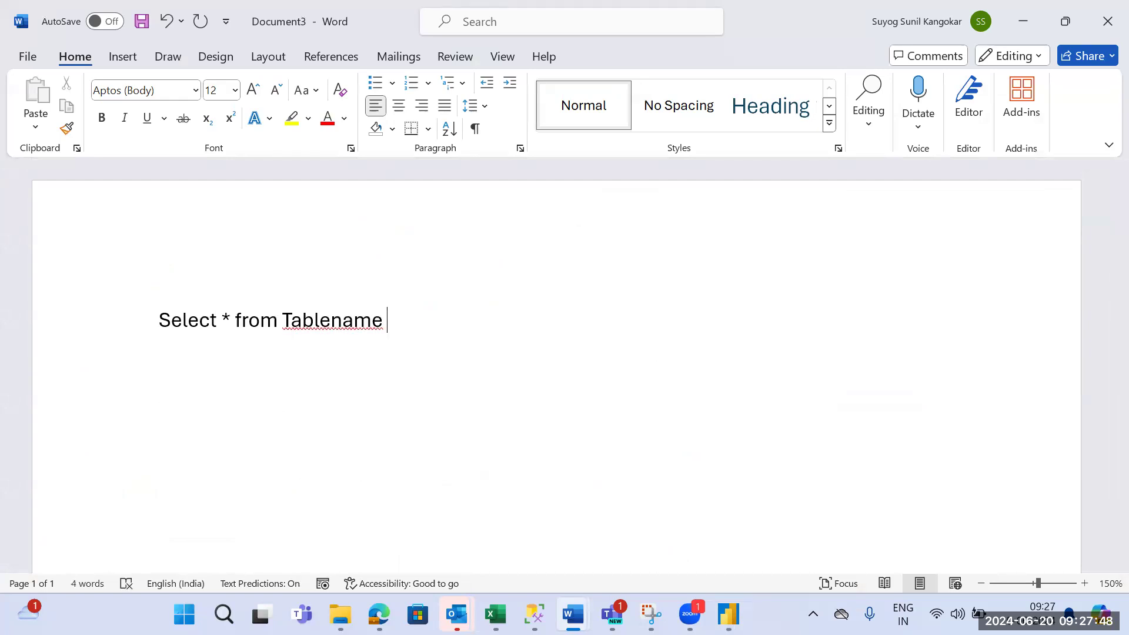
text( where City = "XXXX”)
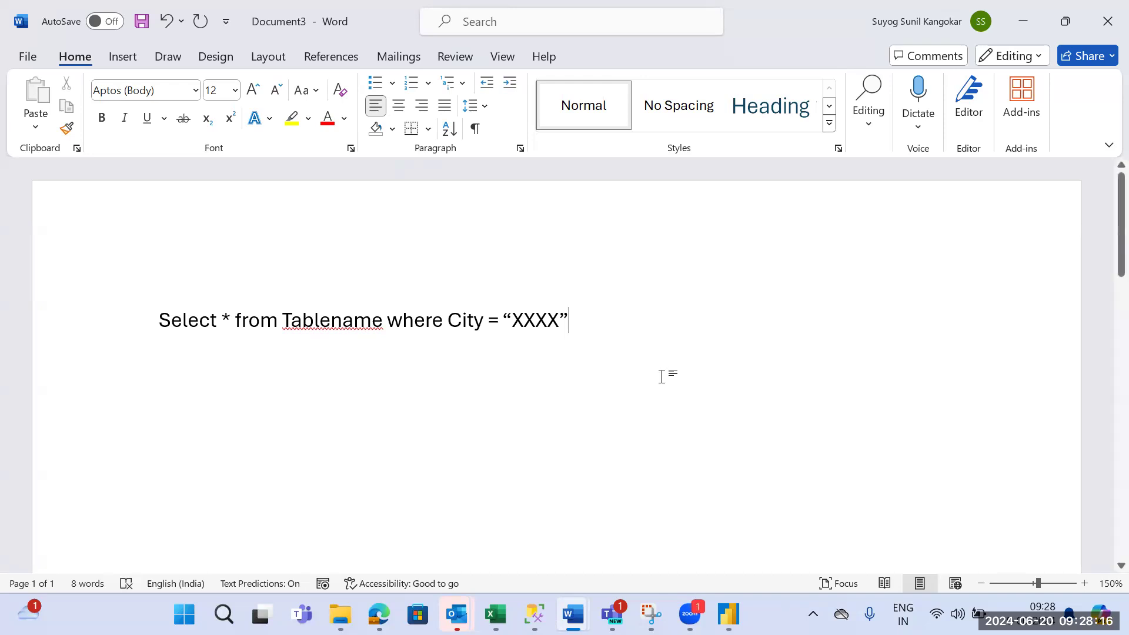
- Switch back to Power BI and open the Orders (2) query in Power Query Editor
key(alt+Tab)
key(alt+Tab)
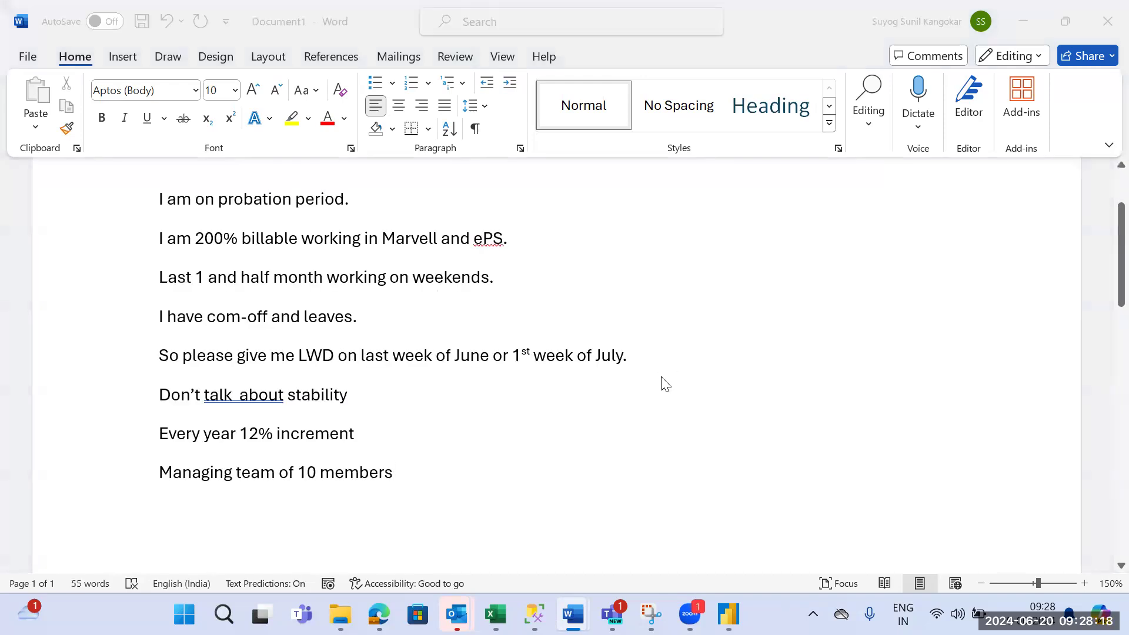
key(alt+Tab)
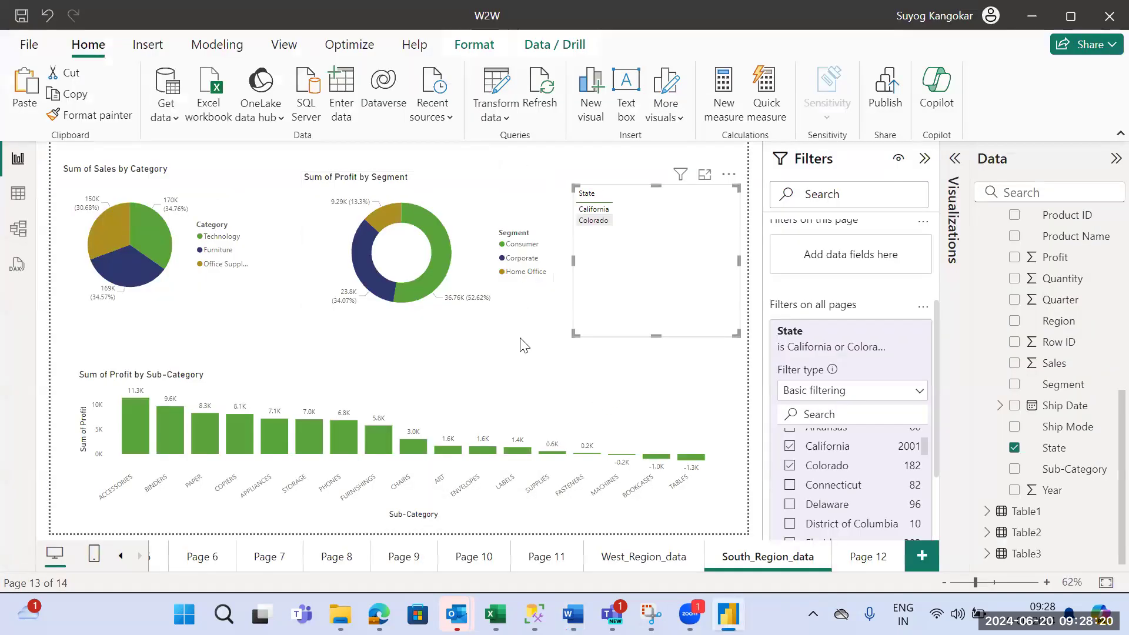
click(534, 346)
click(500, 120)
click(519, 142)
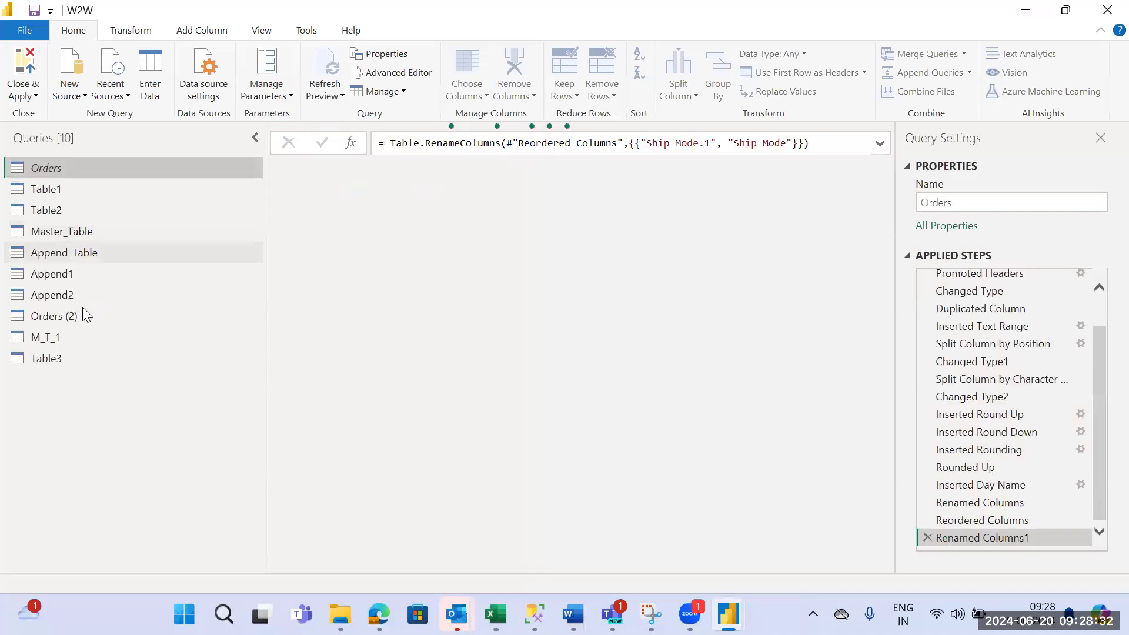
click(69, 318)
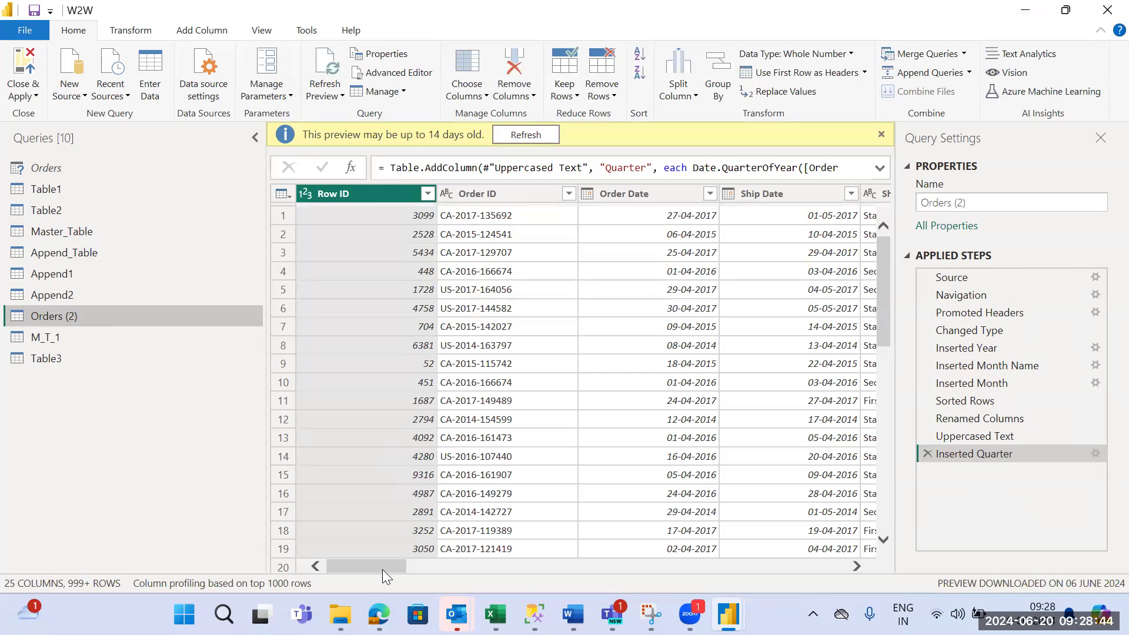
- Filter Home Office out of the Segment column in Orders (2), then close the editor and apply the change
drag(382, 569, 492, 570)
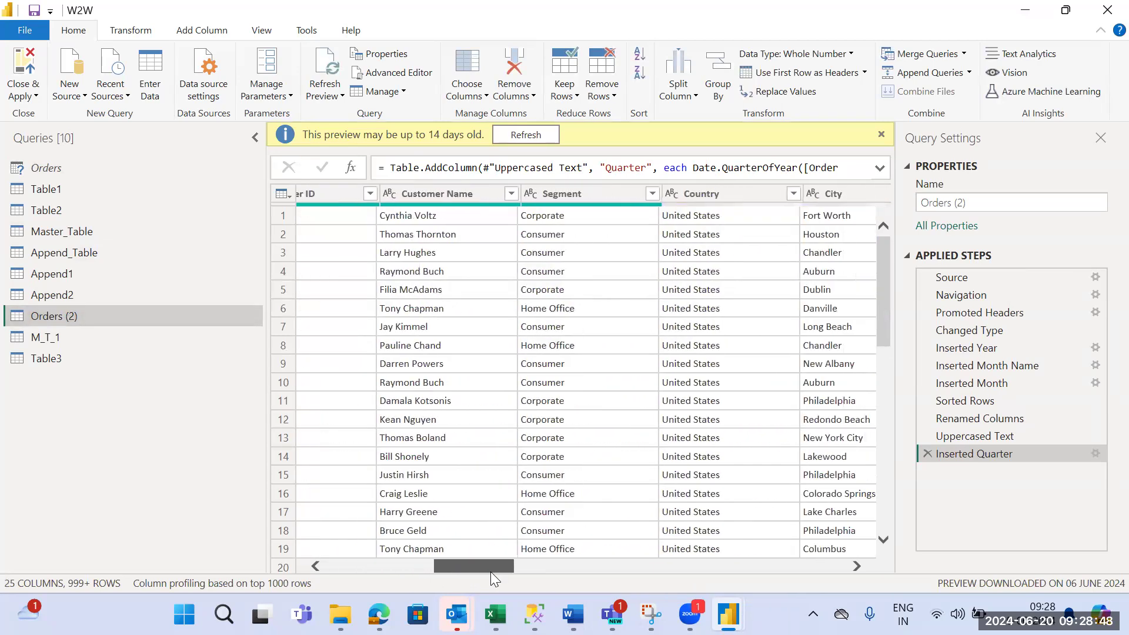
click(648, 194)
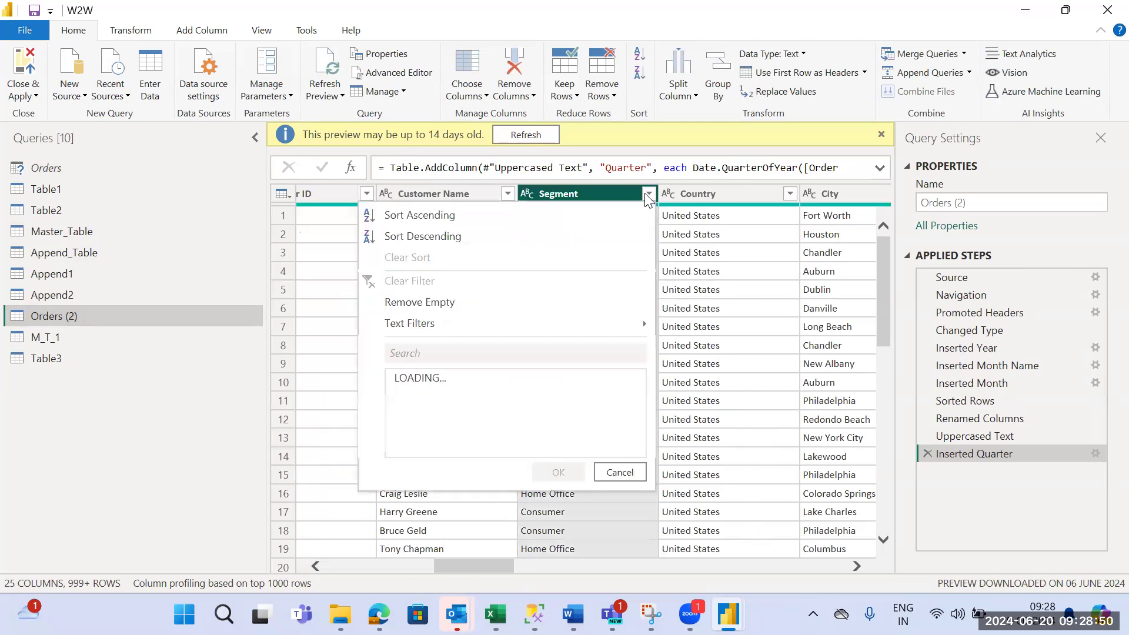
click(403, 431)
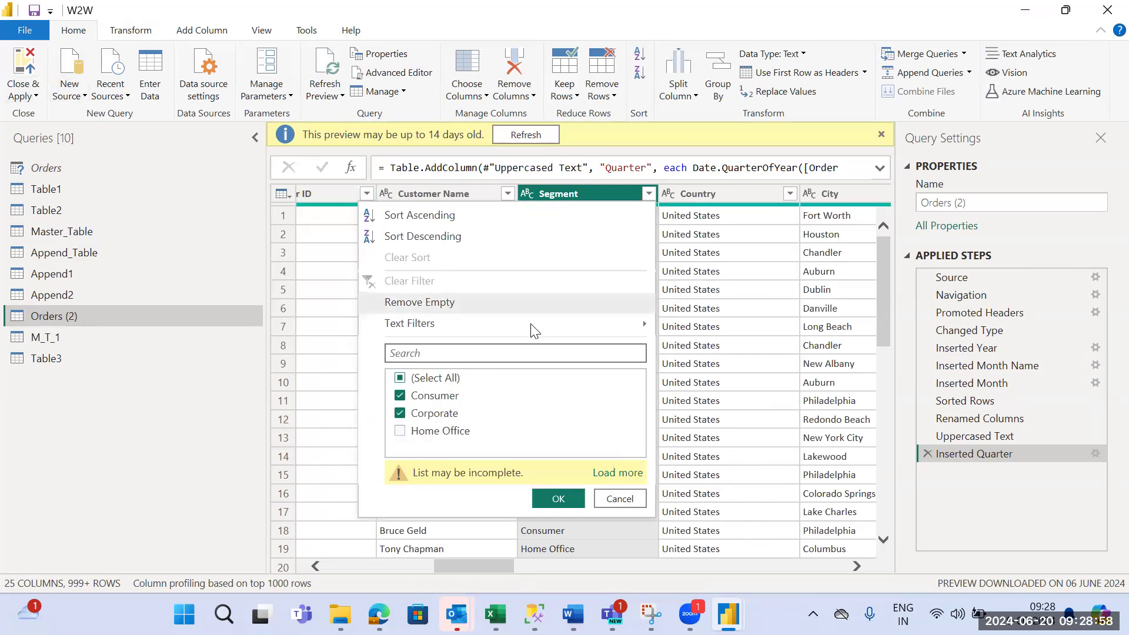
click(557, 499)
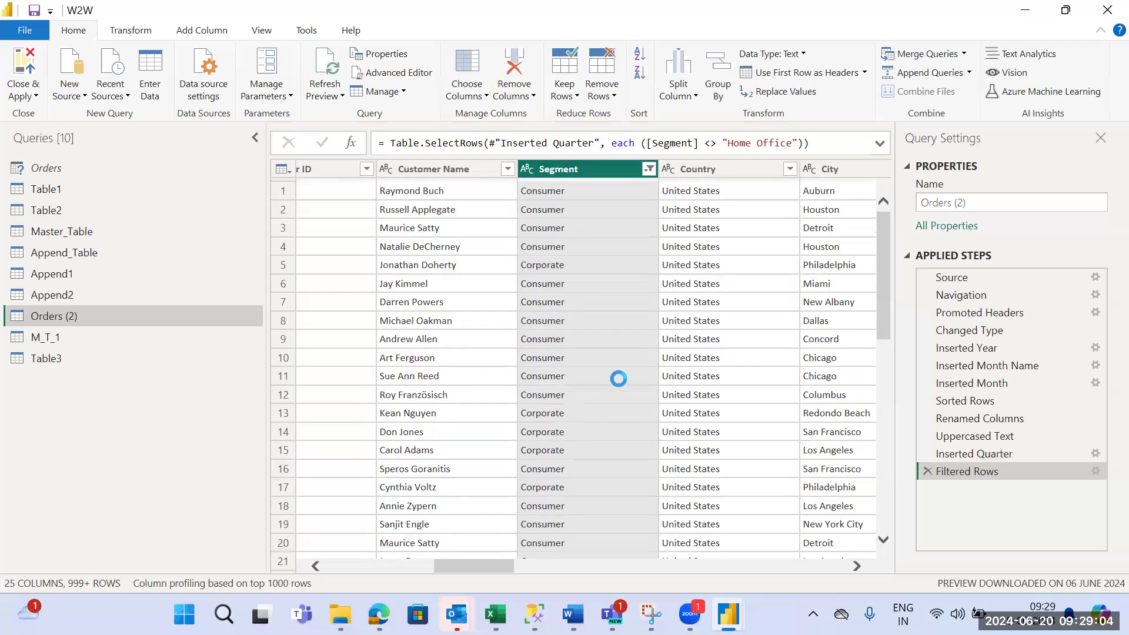
click(649, 169)
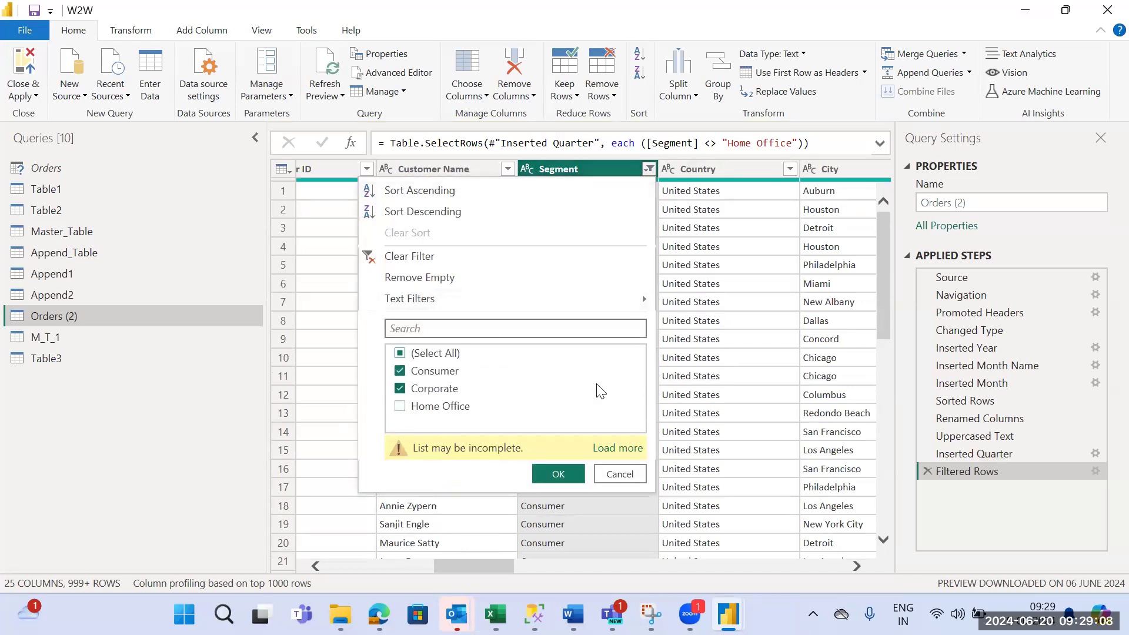
click(244, 418)
click(33, 100)
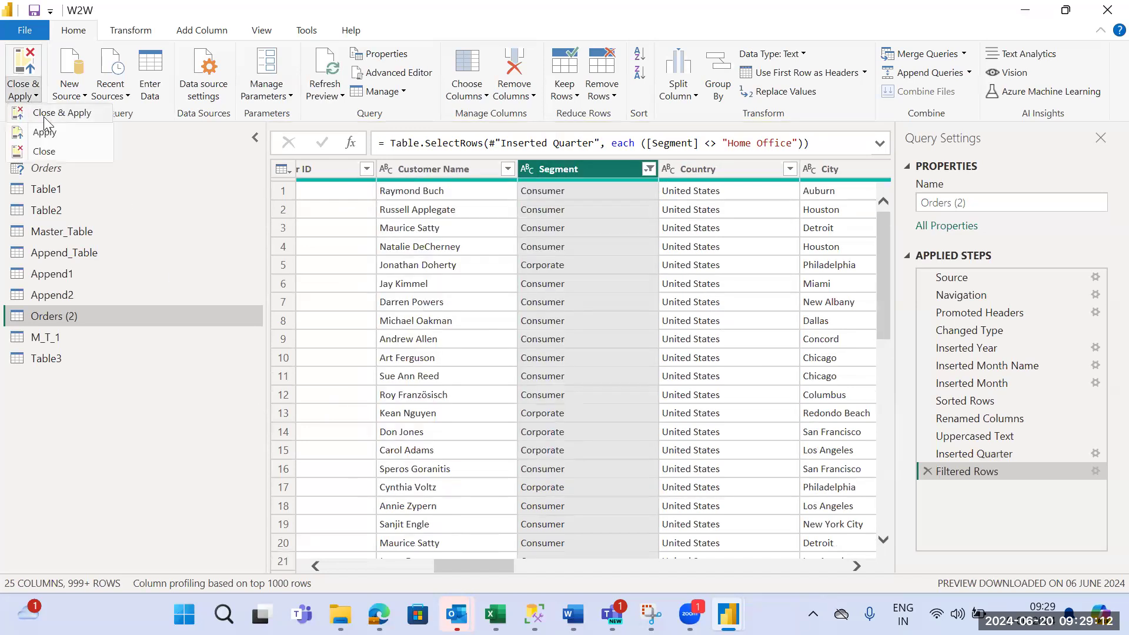
click(44, 117)
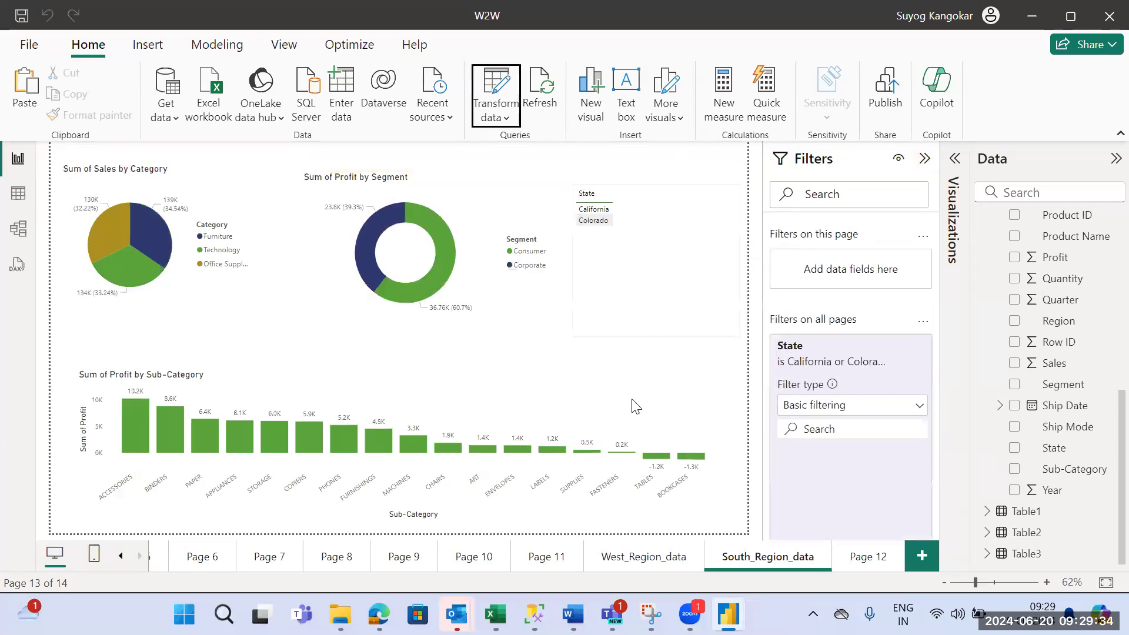
- Insert a table listing Segment on Page 12
click(862, 557)
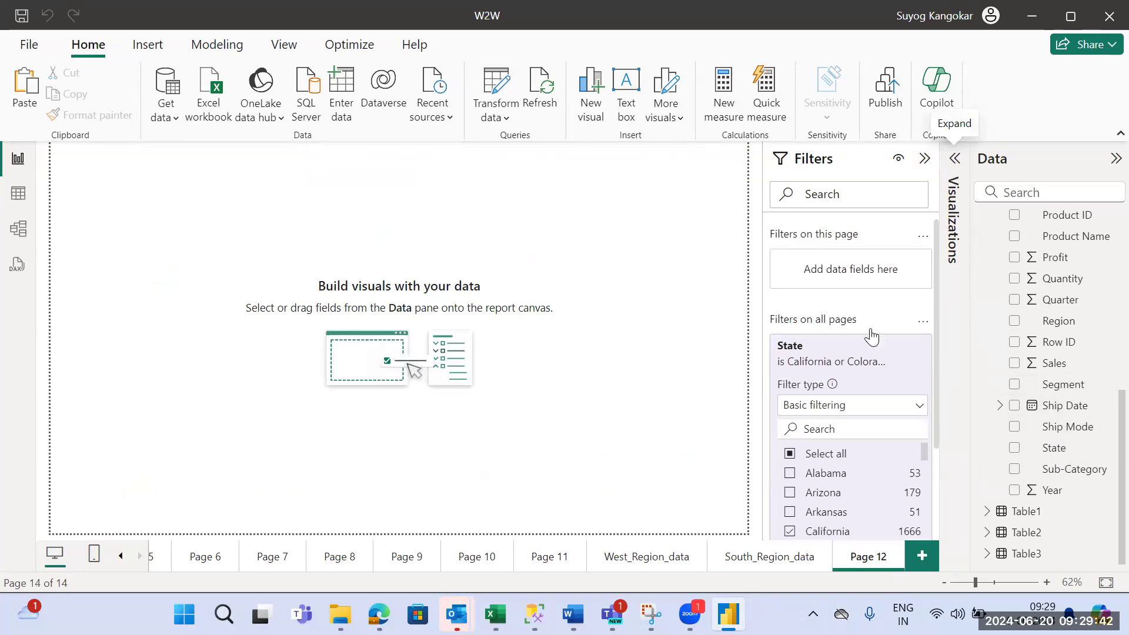
click(902, 347)
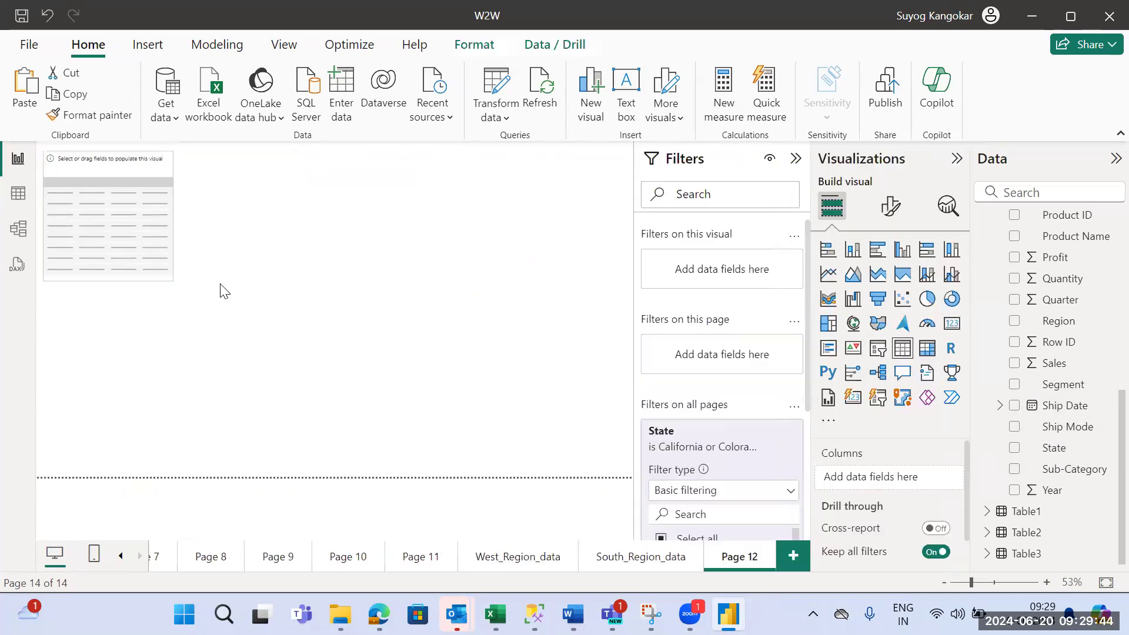
click(1014, 384)
click(241, 250)
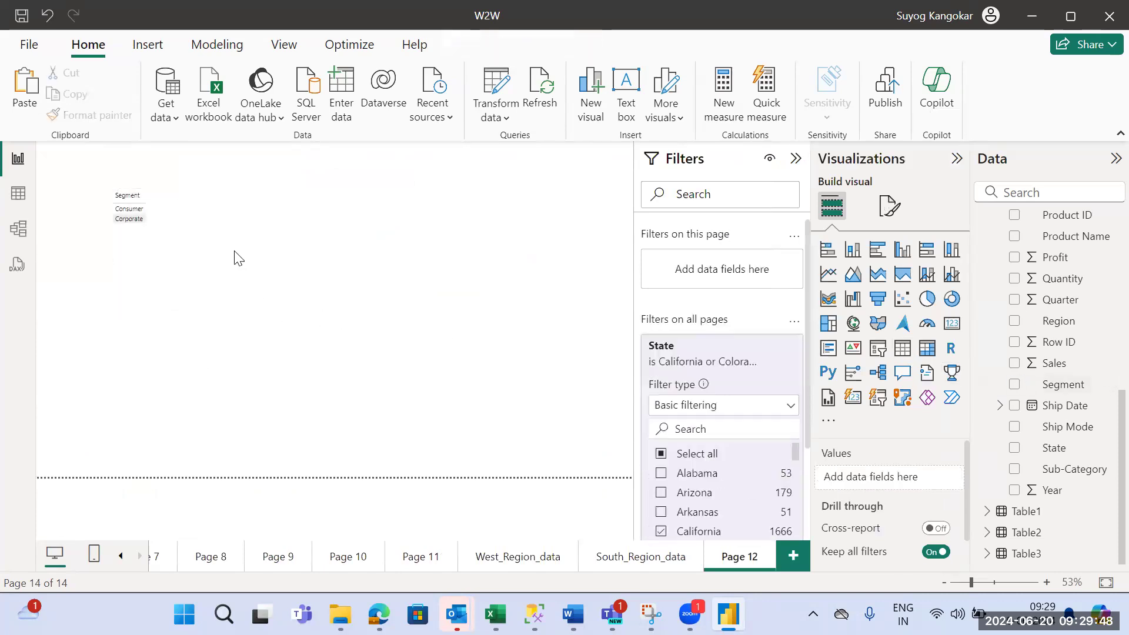
- Set the font size of the Segment table's values to 16
click(197, 245)
click(891, 205)
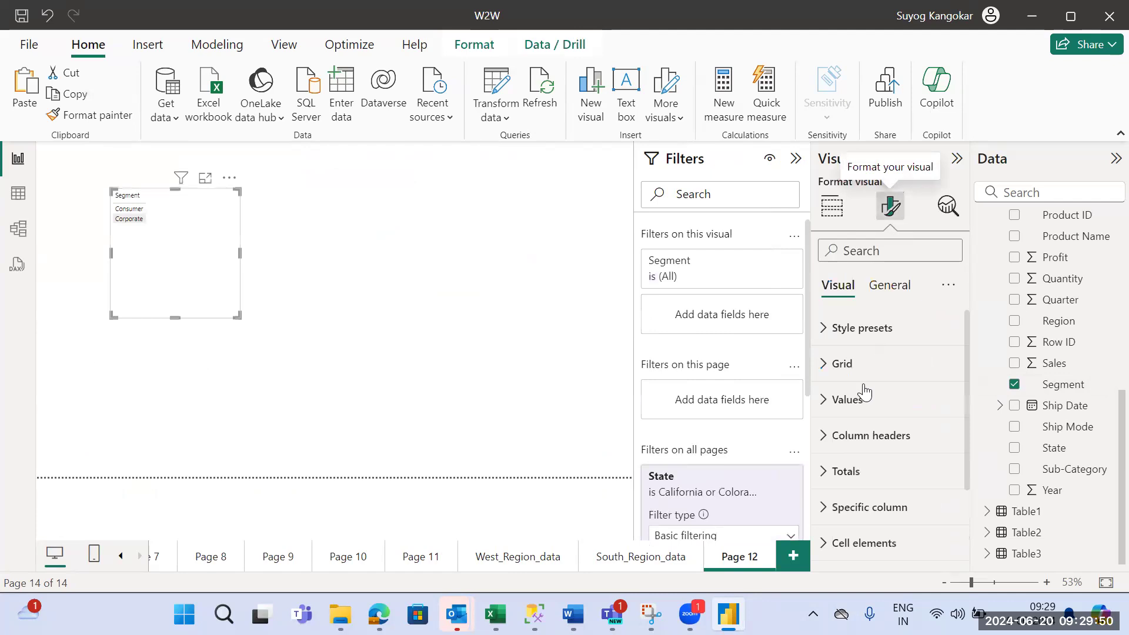
click(862, 415)
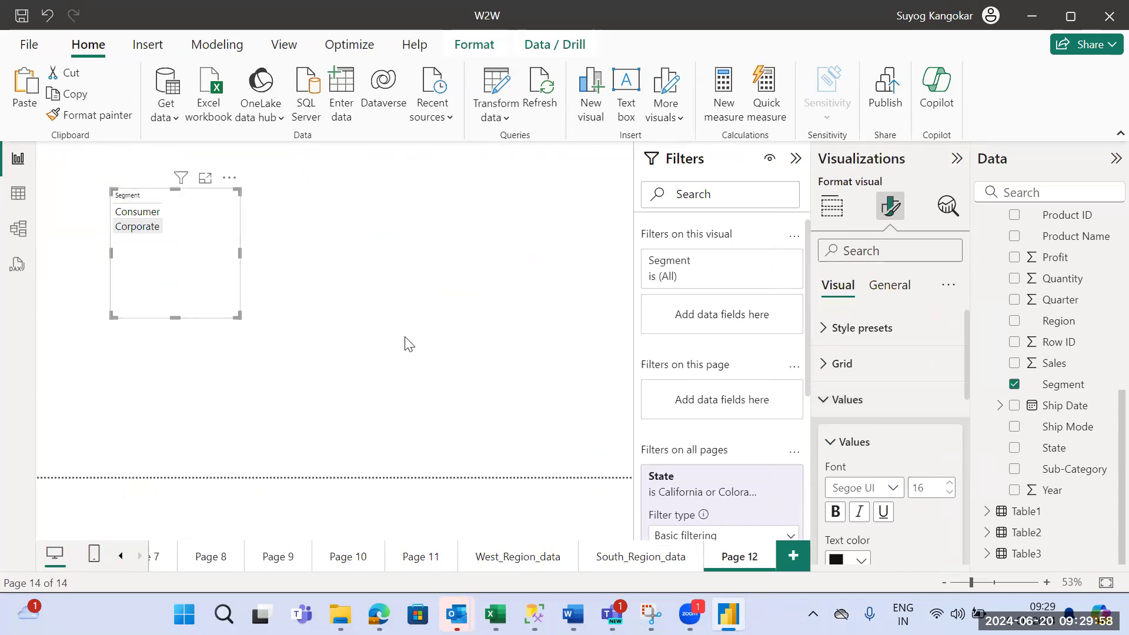
- Check the Segment values available in the Orders (2) data table, then return to the report page
click(21, 191)
click(980, 242)
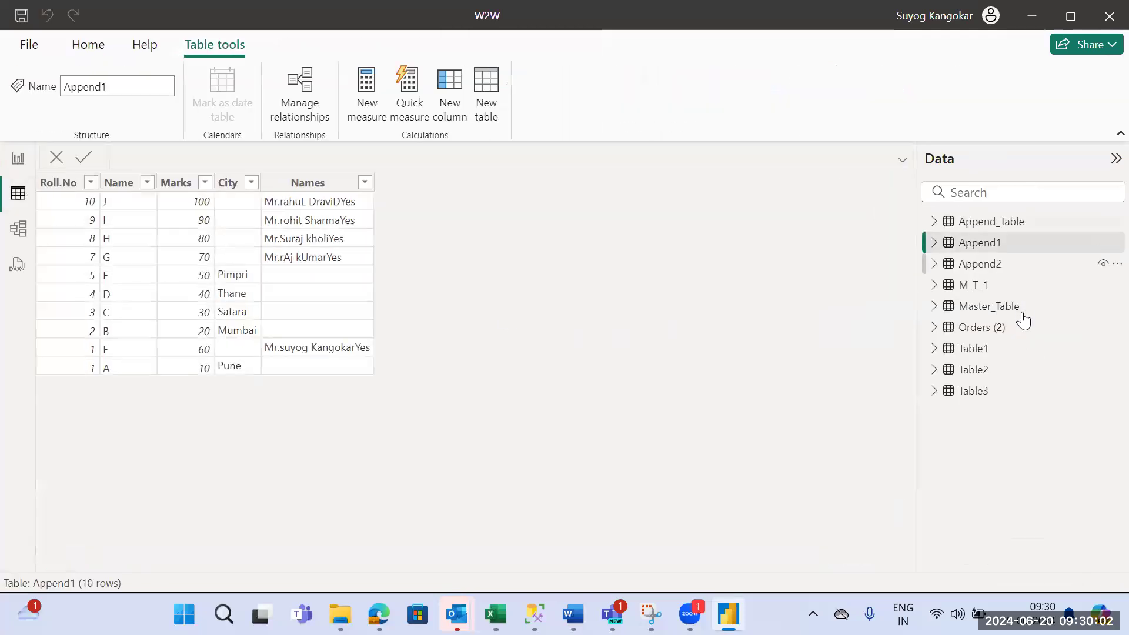
click(1007, 330)
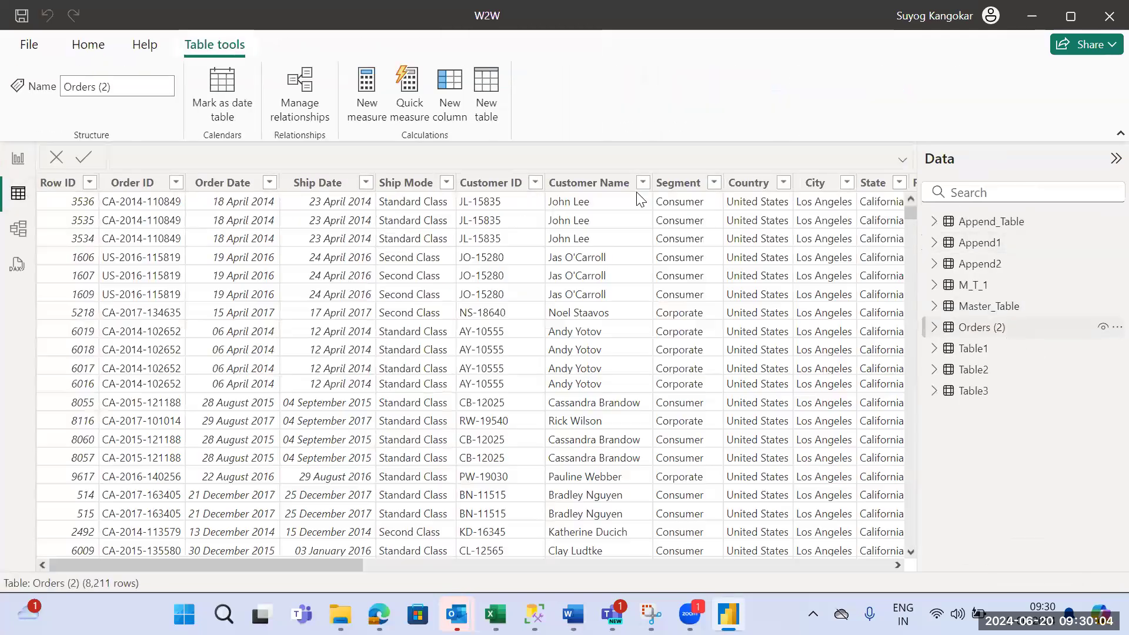
click(715, 184)
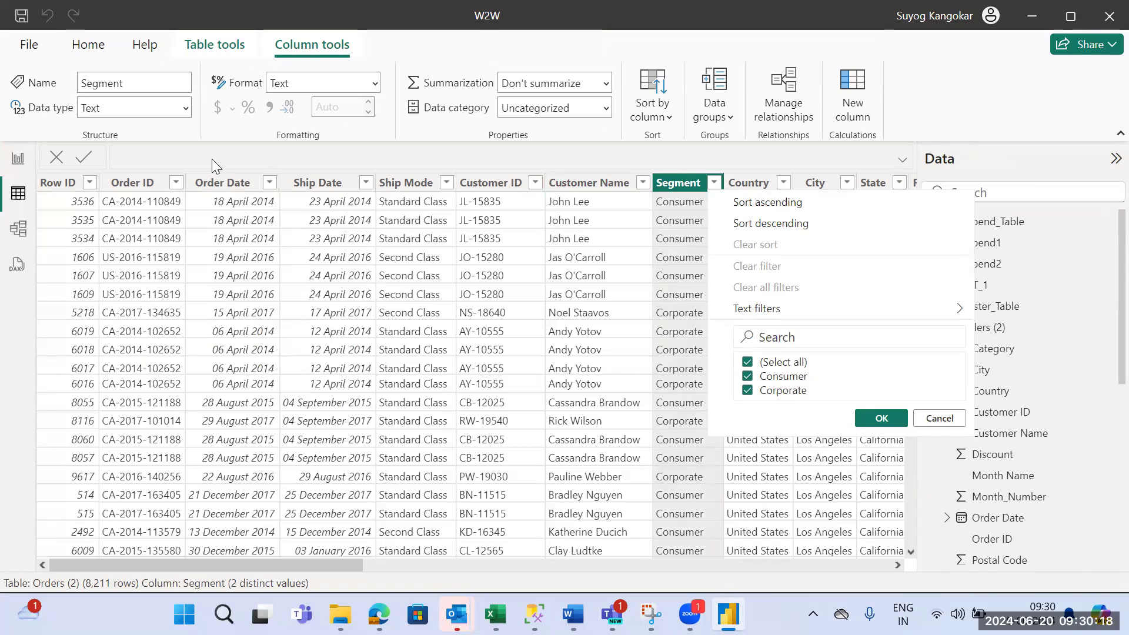
click(18, 160)
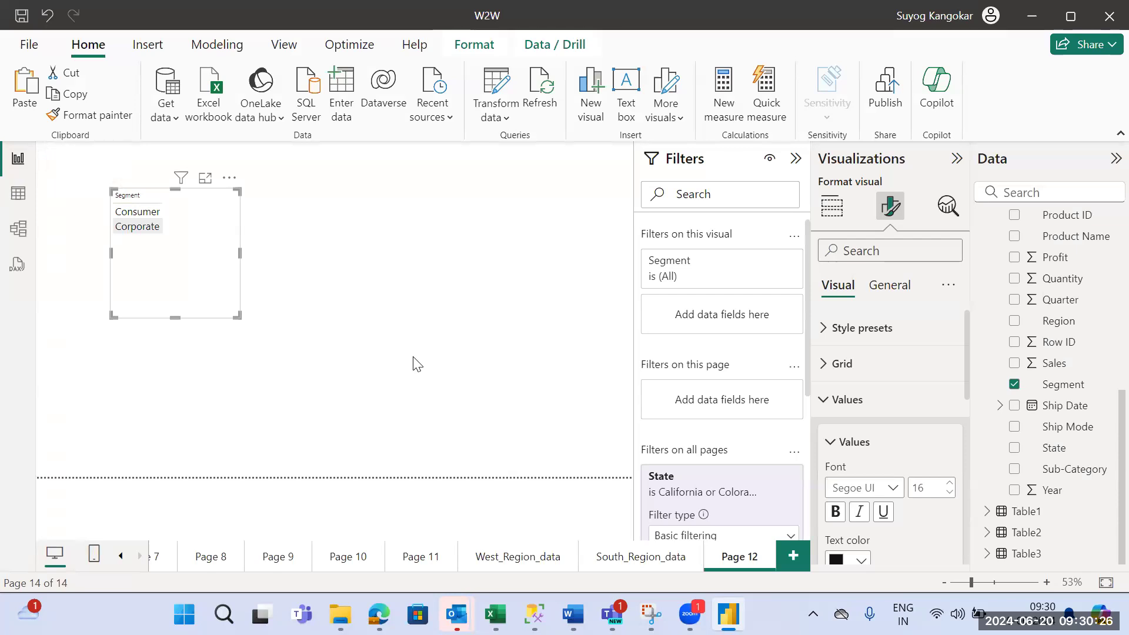
- Compare the Segment table on Page 12 with the sample query in the Word document, then return to the report
click(477, 290)
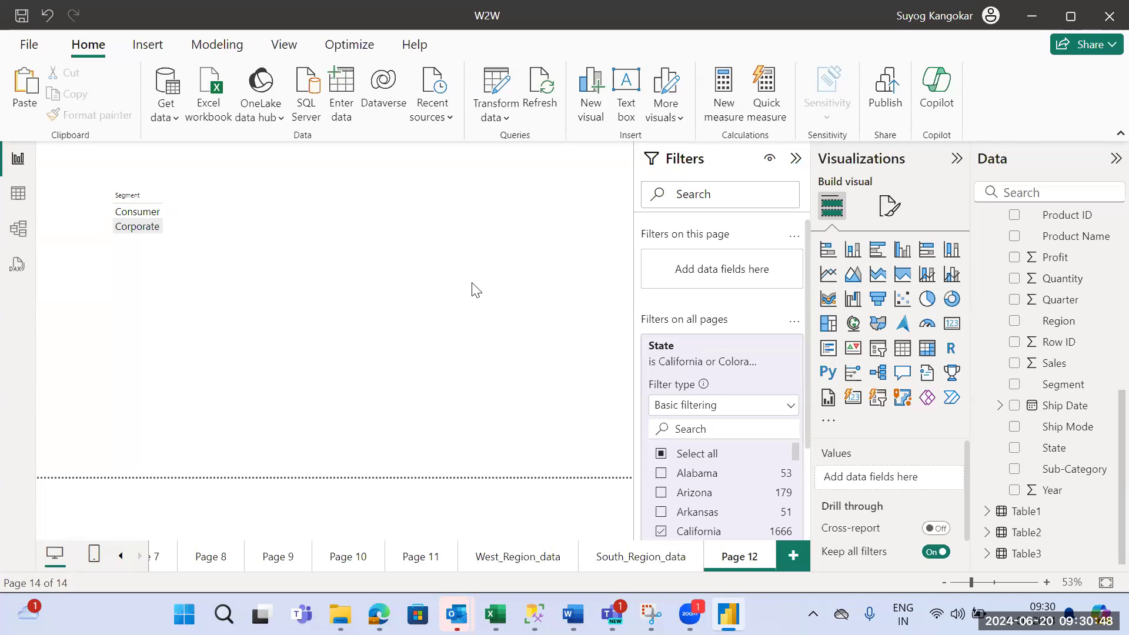
click(194, 234)
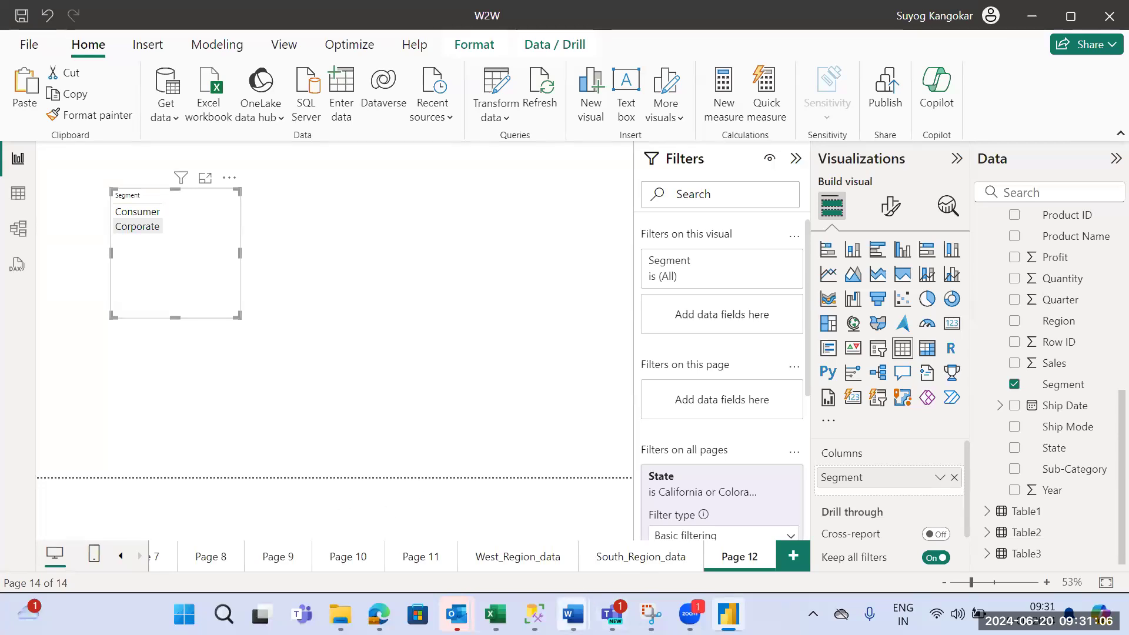
mouse_move(572, 614)
click(663, 532)
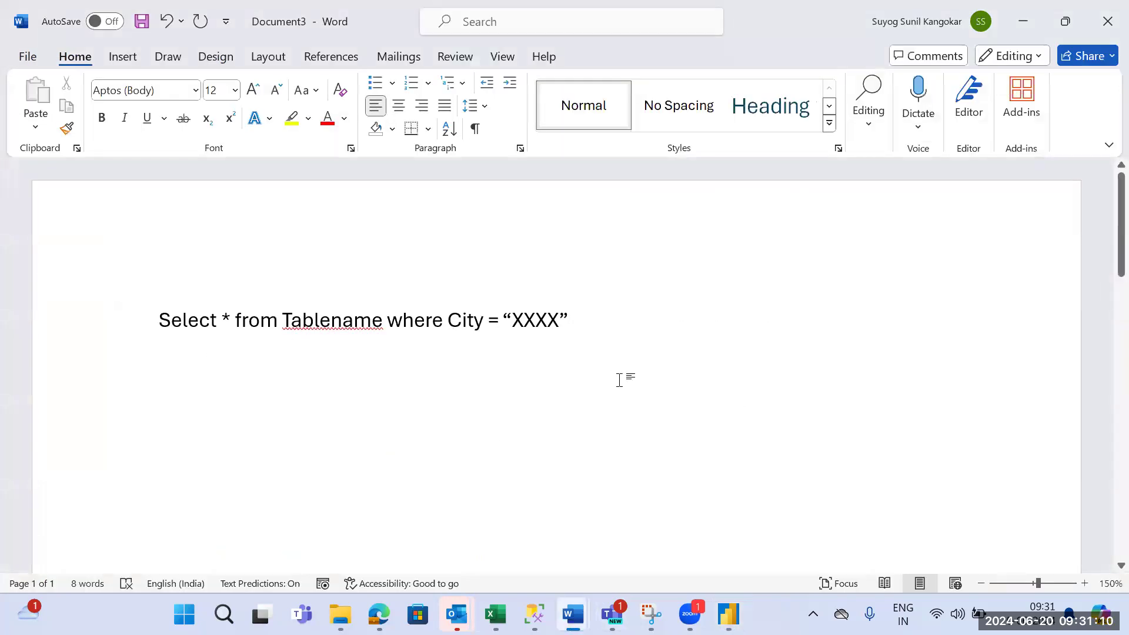
key(alt+Tab)
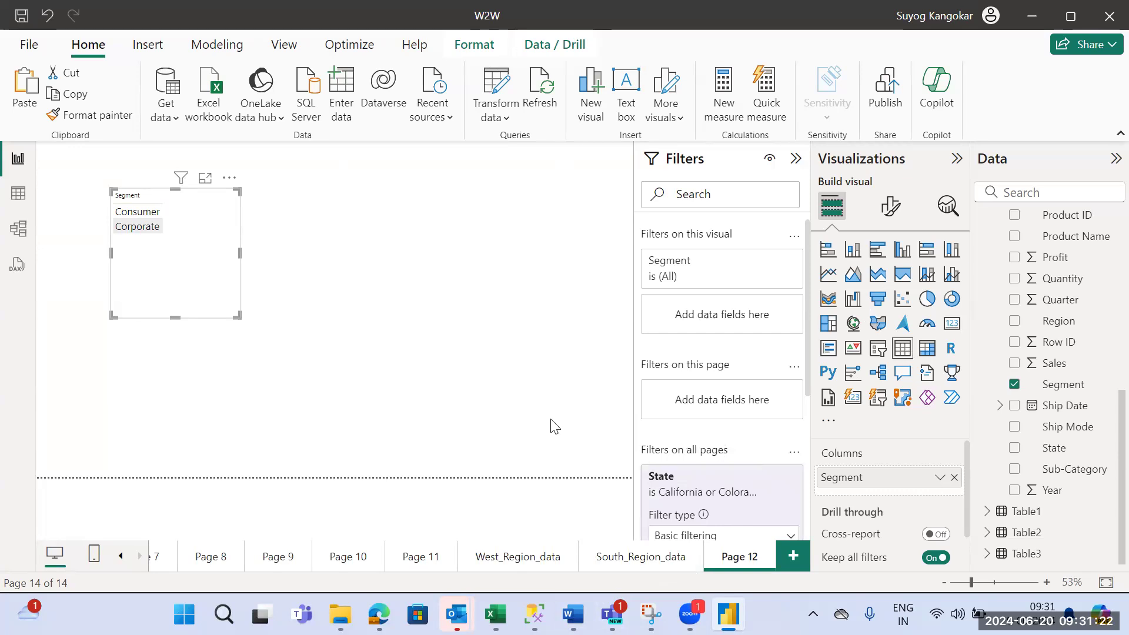
click(453, 327)
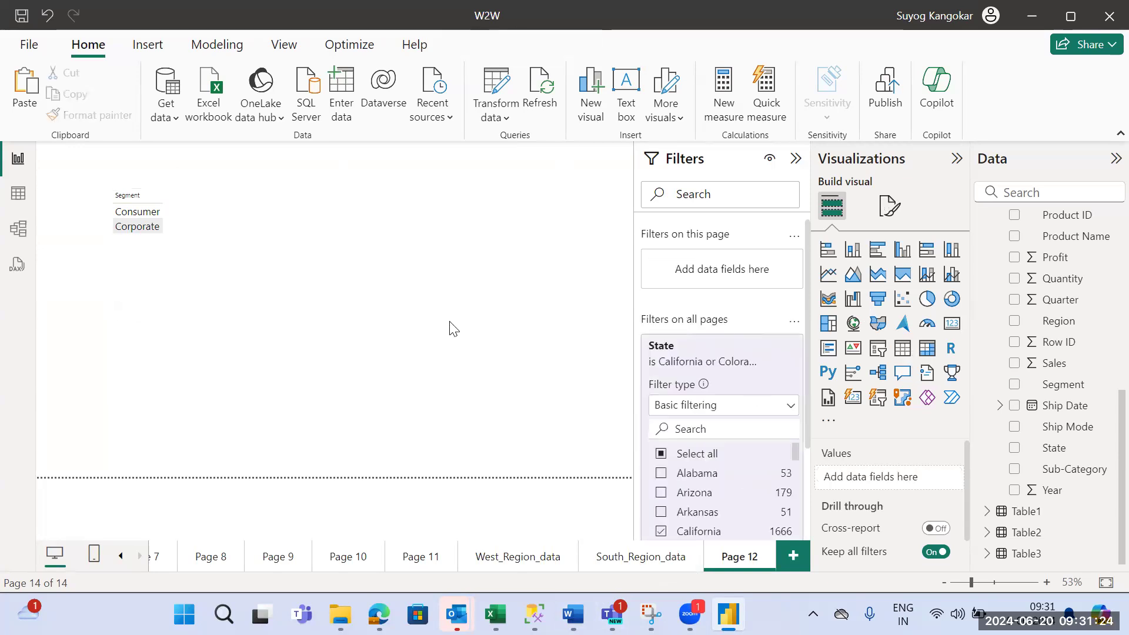
- Open the Orders (2) query in the Power Query Editor
click(210, 243)
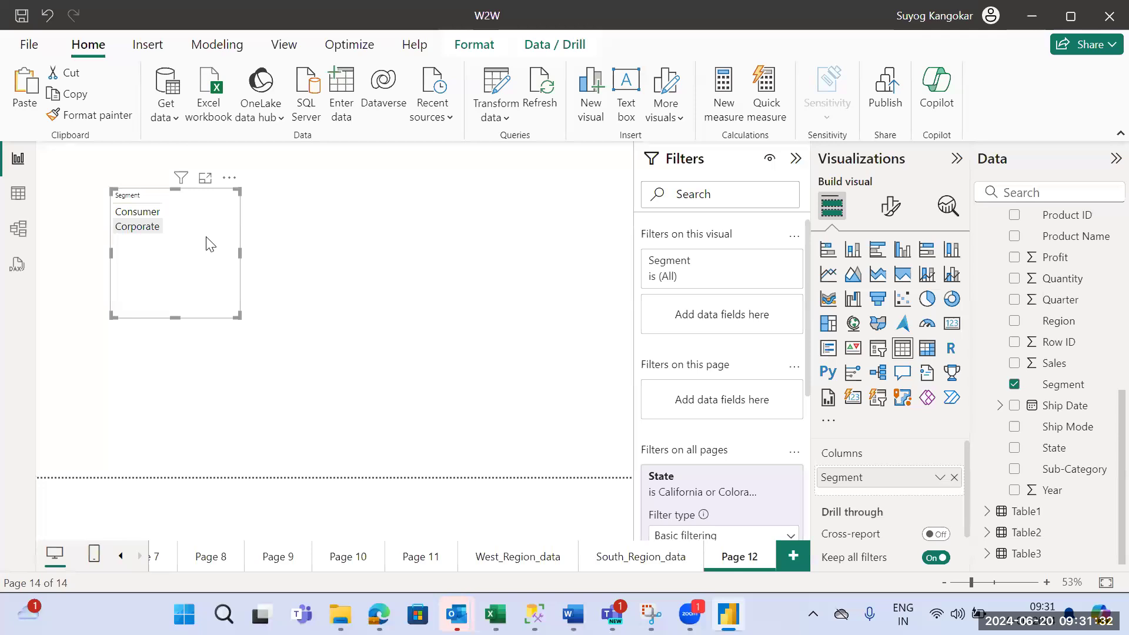
click(494, 117)
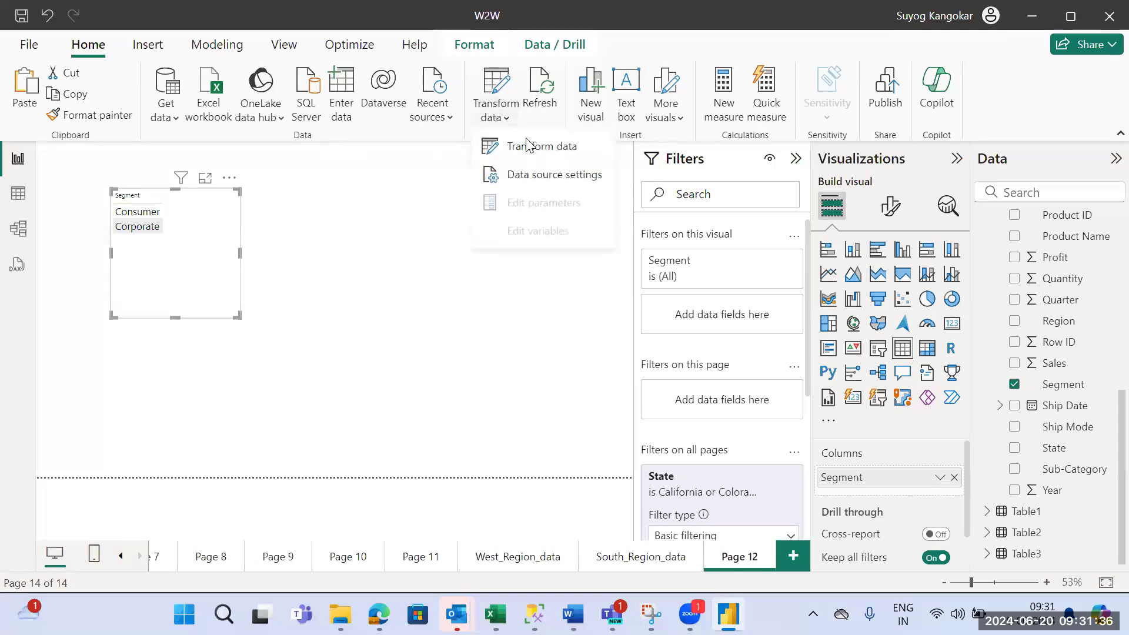
click(531, 150)
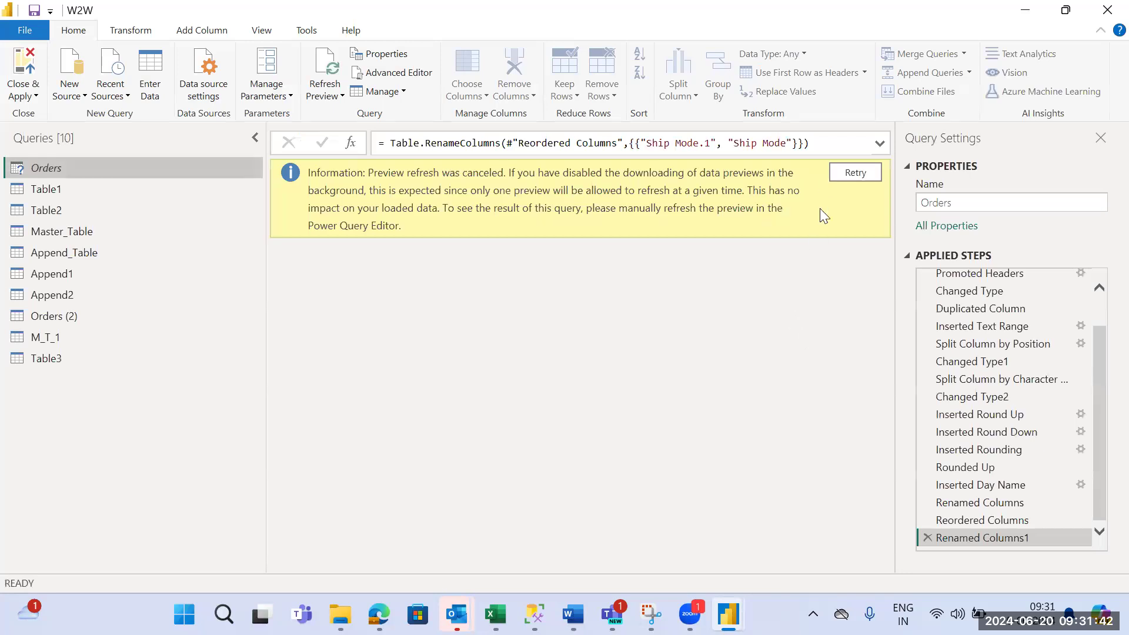
click(109, 318)
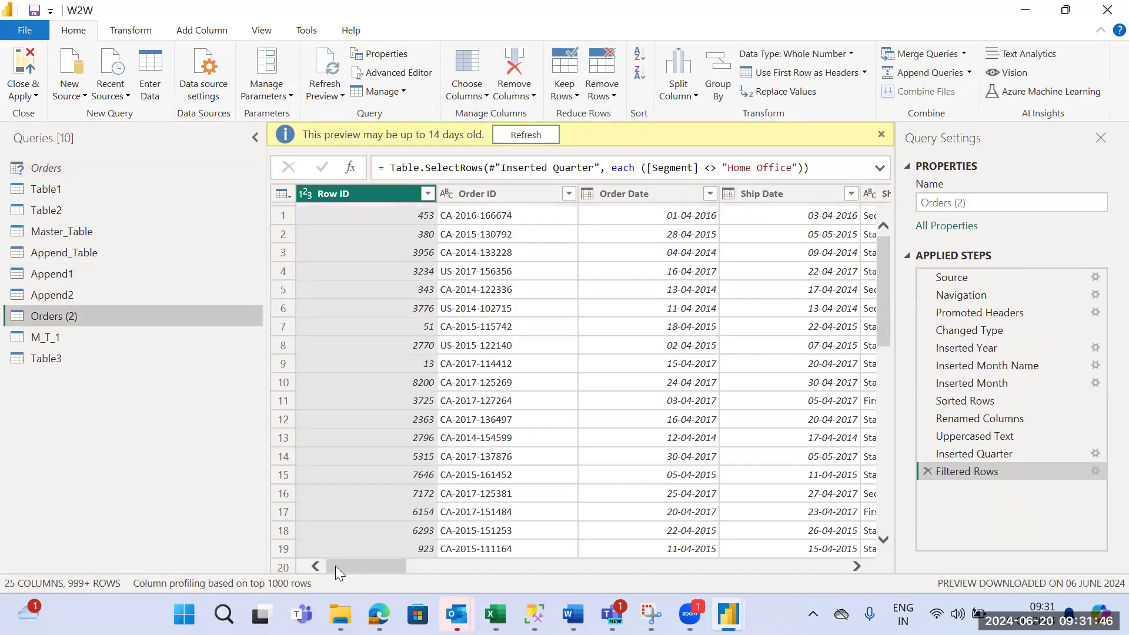
- Include Home Office again in the Segment column's filter of Orders (2), then close the editor and apply the change
drag(339, 568, 477, 581)
click(440, 194)
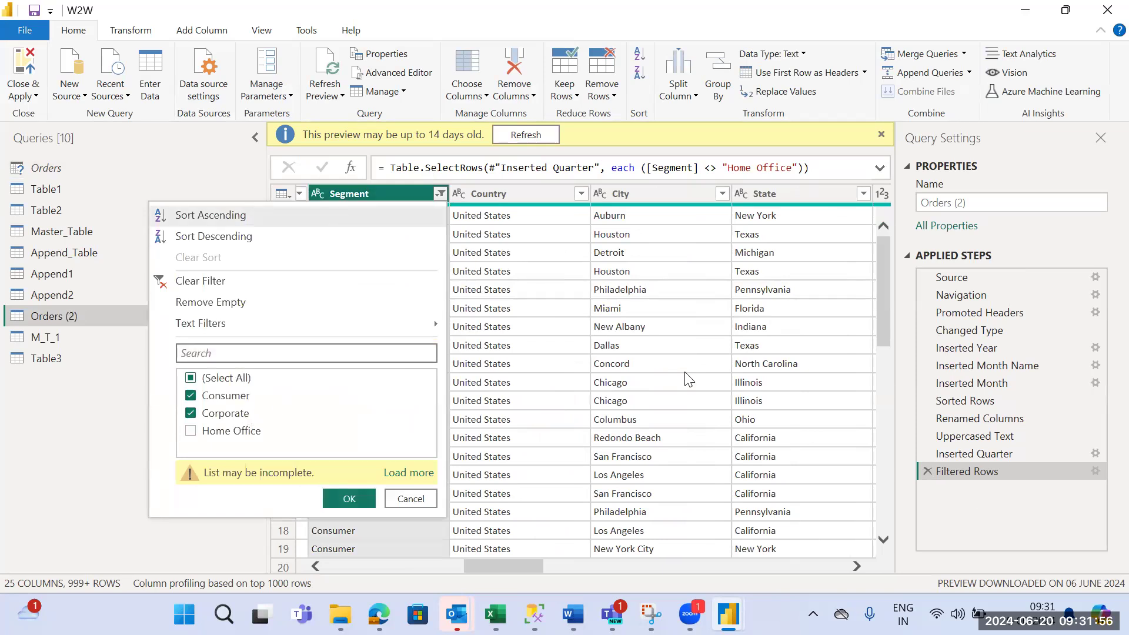
click(193, 435)
click(337, 496)
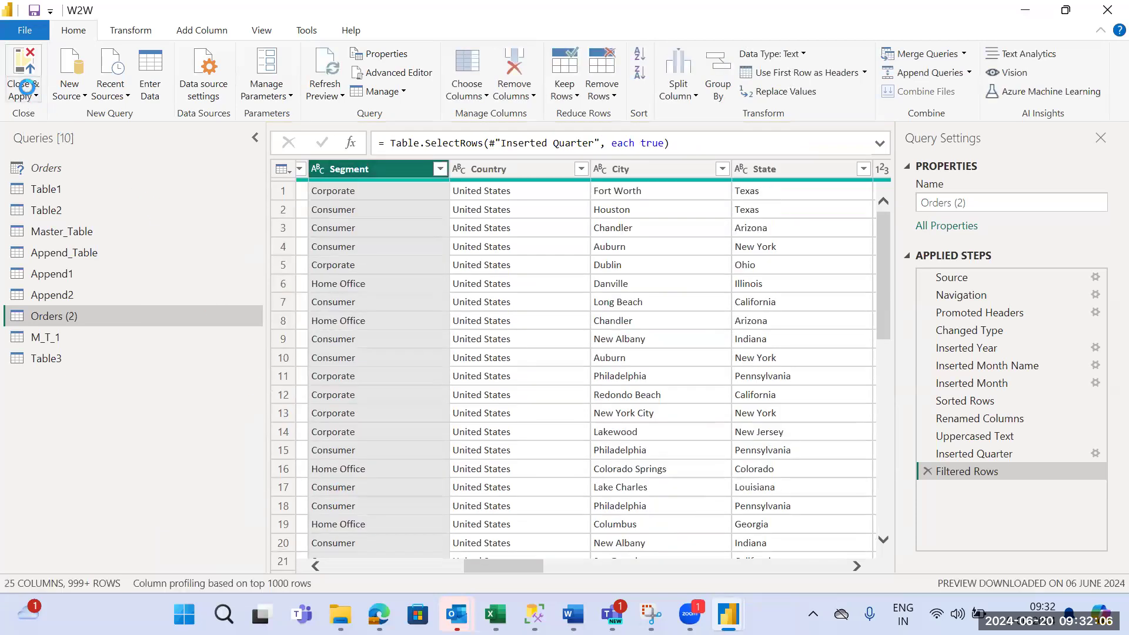
click(27, 88)
click(46, 114)
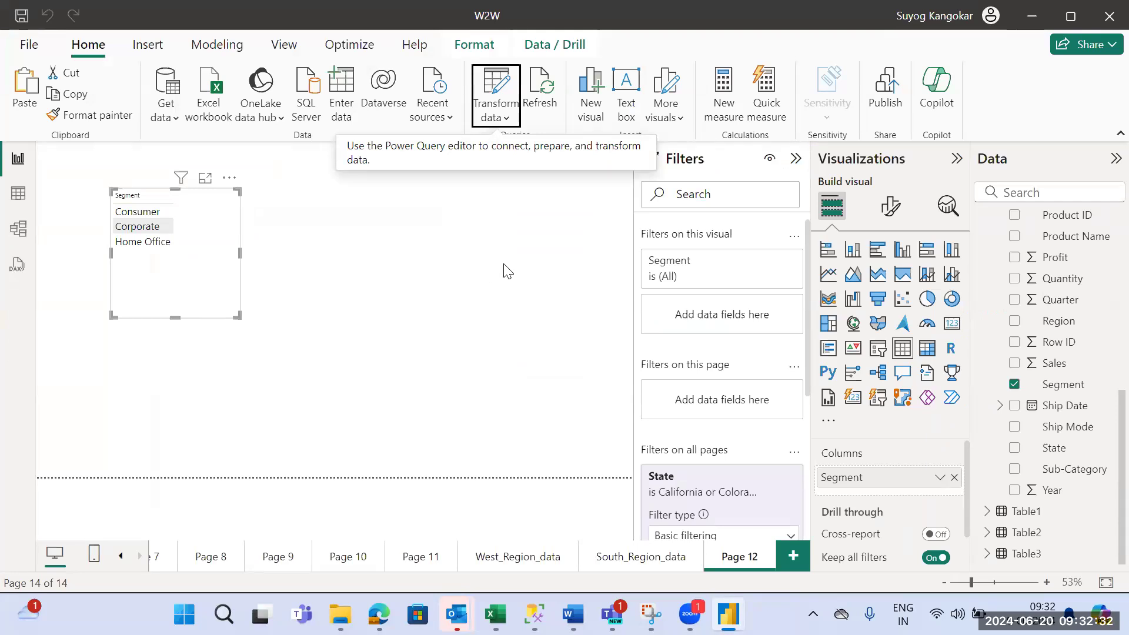
- Look over Page 8 and South_Region_data, then return to Page 12 and check the Segment table
click(203, 558)
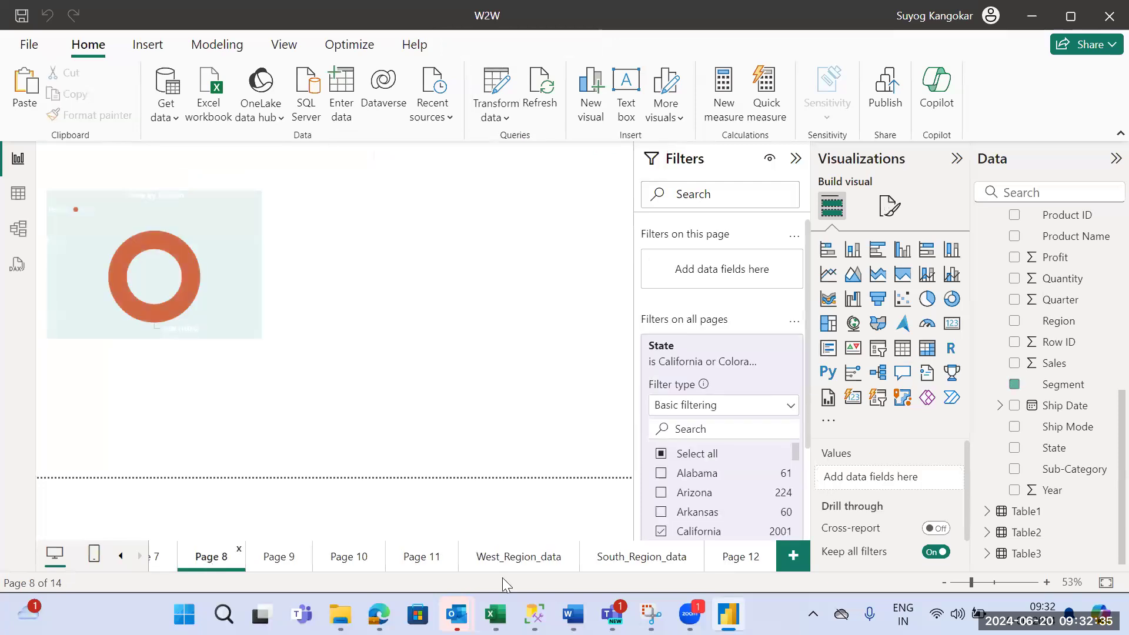
click(638, 562)
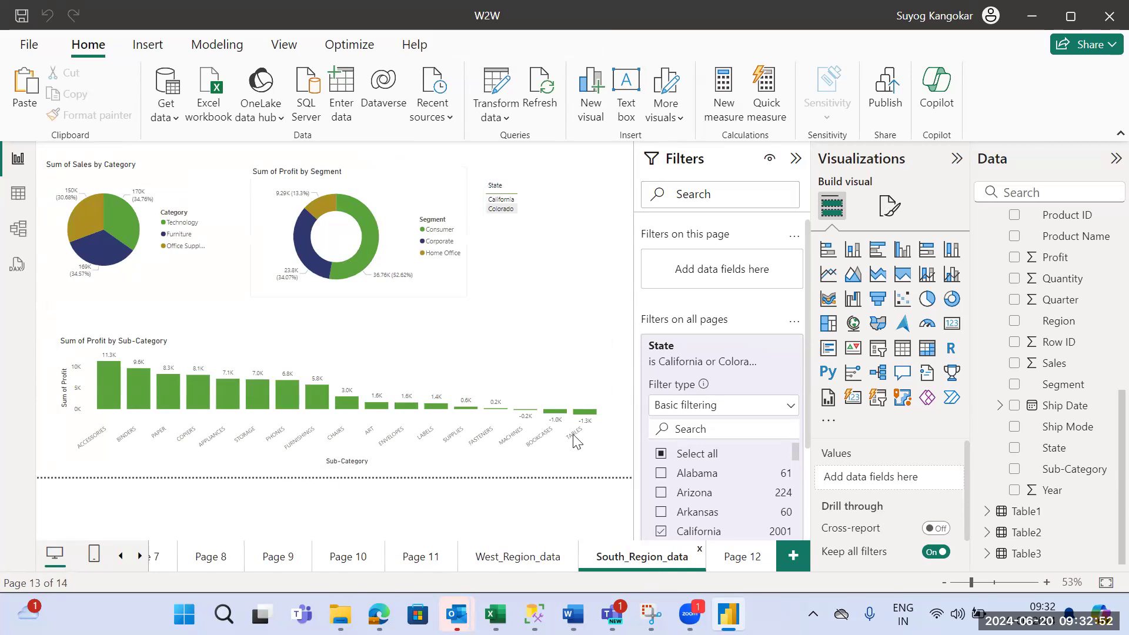
click(141, 558)
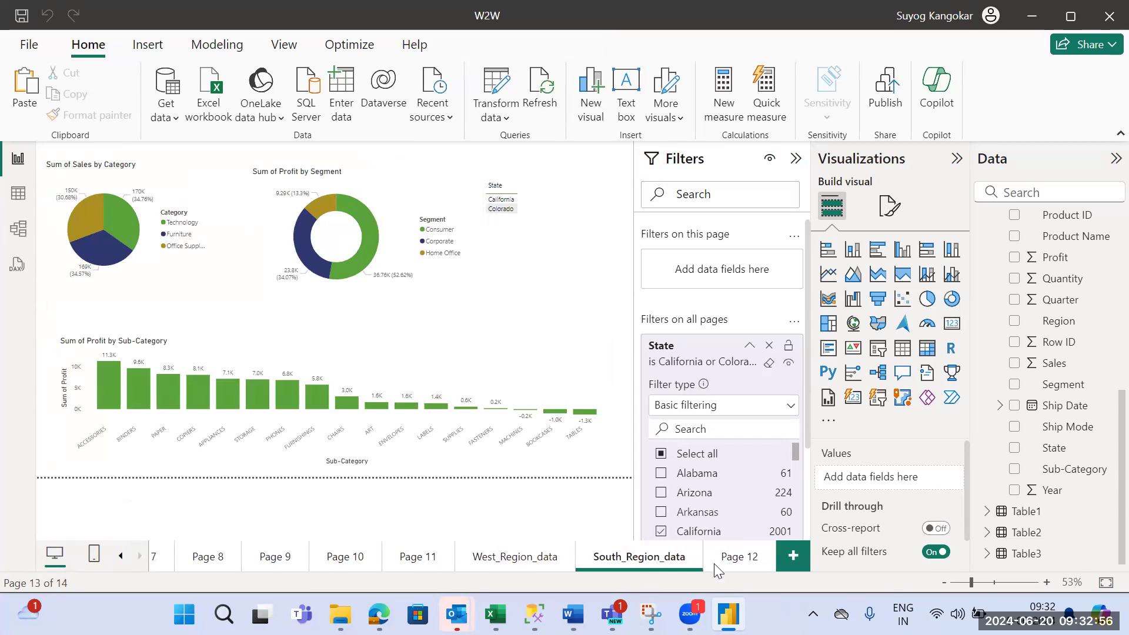
click(737, 557)
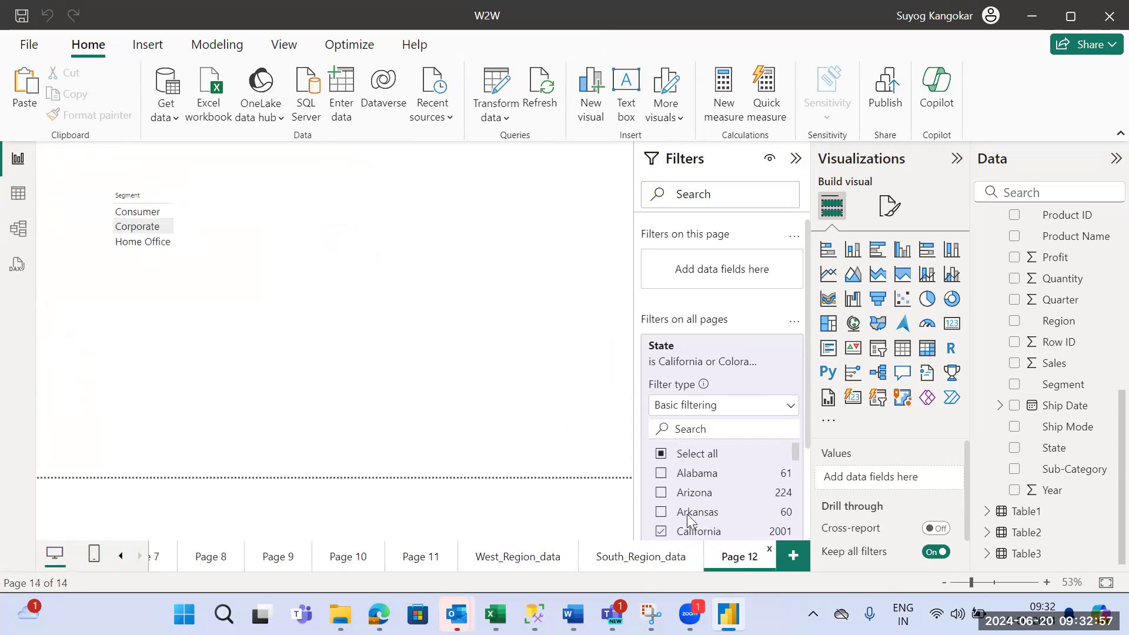
click(207, 227)
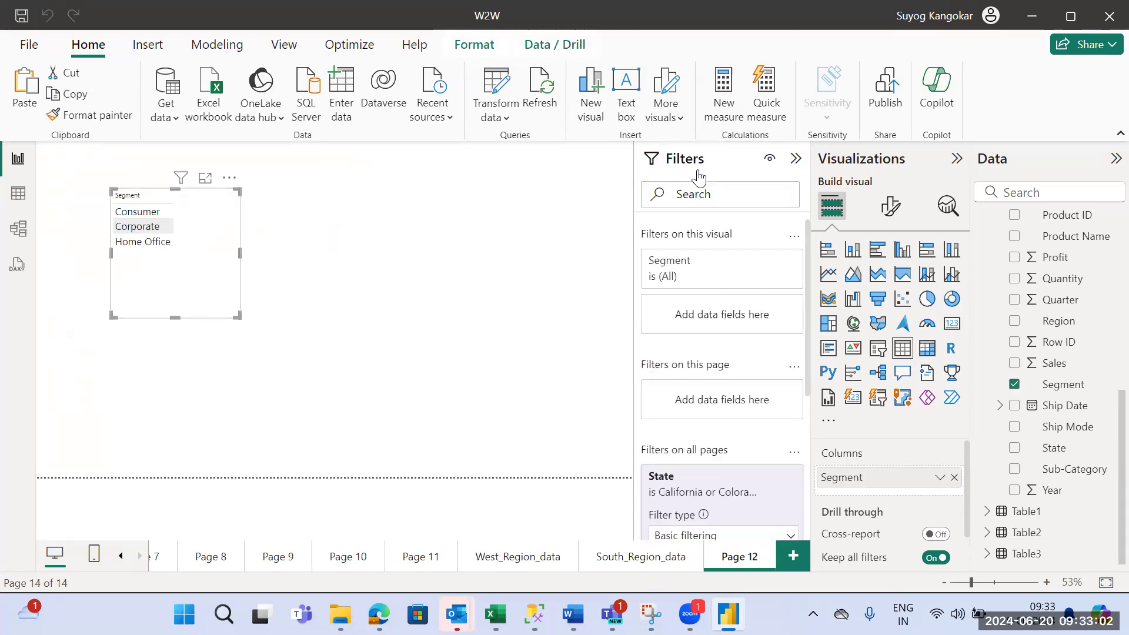
click(510, 192)
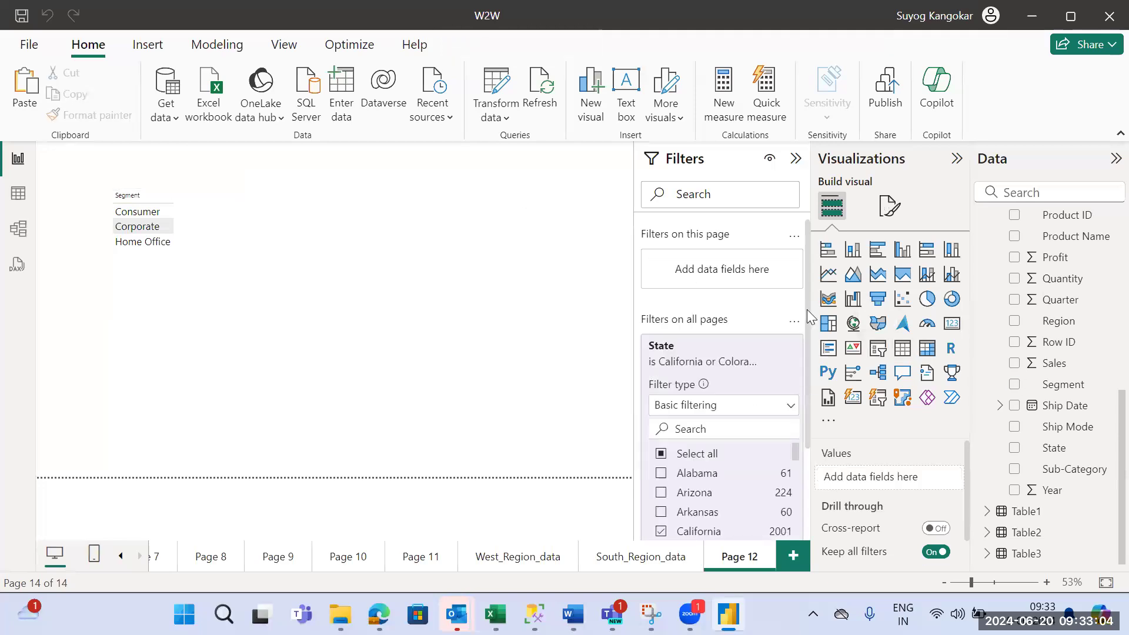
- Add a slicer for the Region field beside the Segment table on Page 12
click(879, 349)
drag(171, 433, 412, 277)
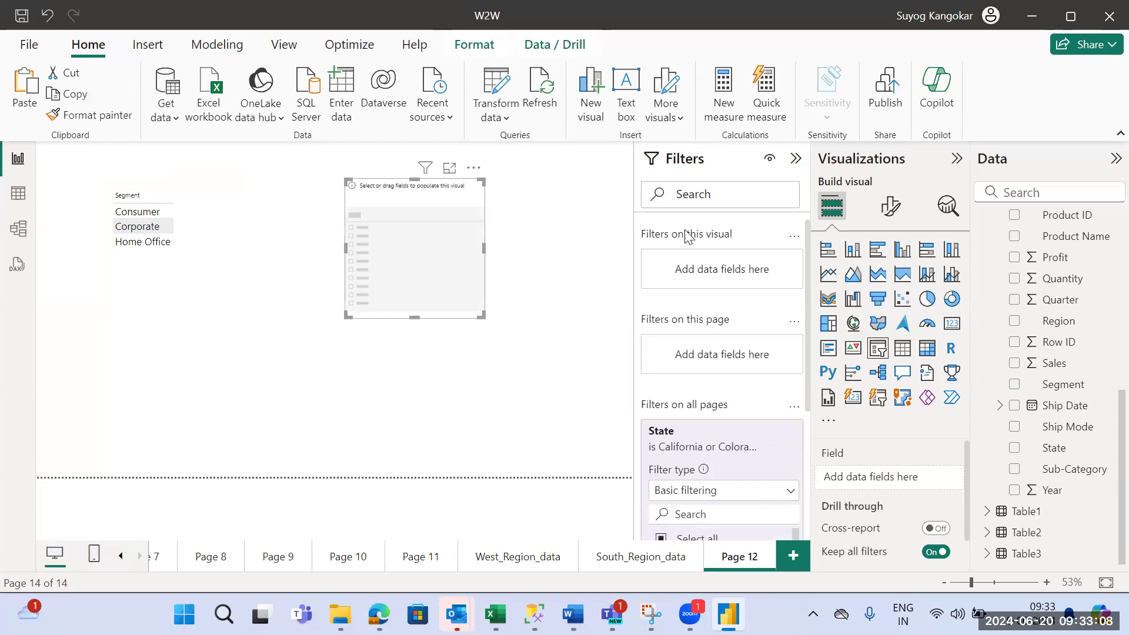
click(547, 235)
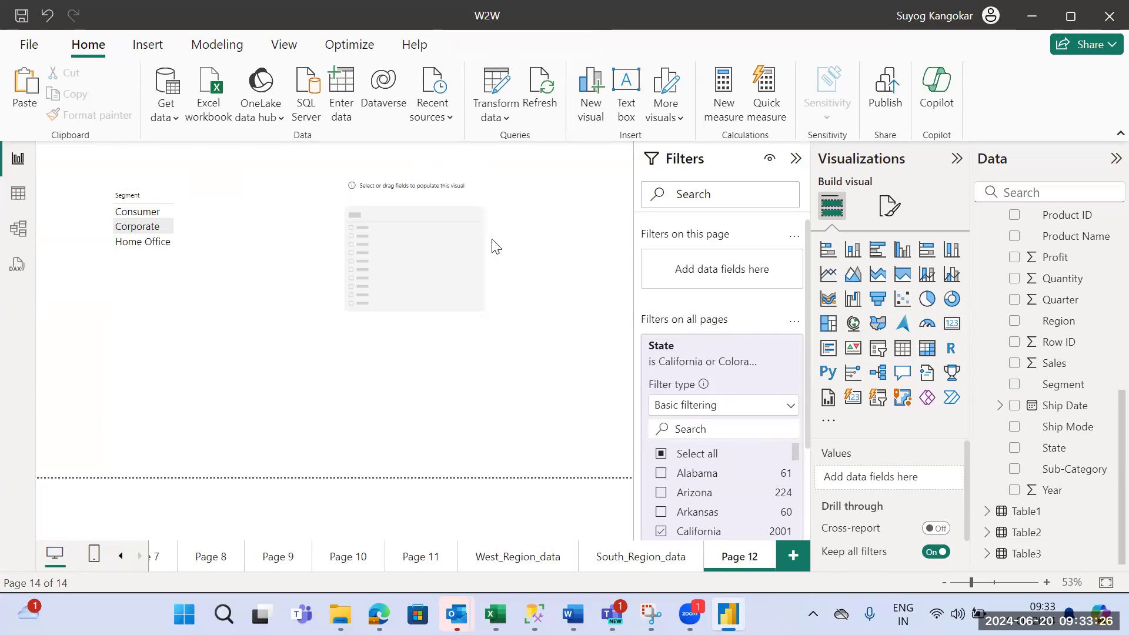
click(476, 193)
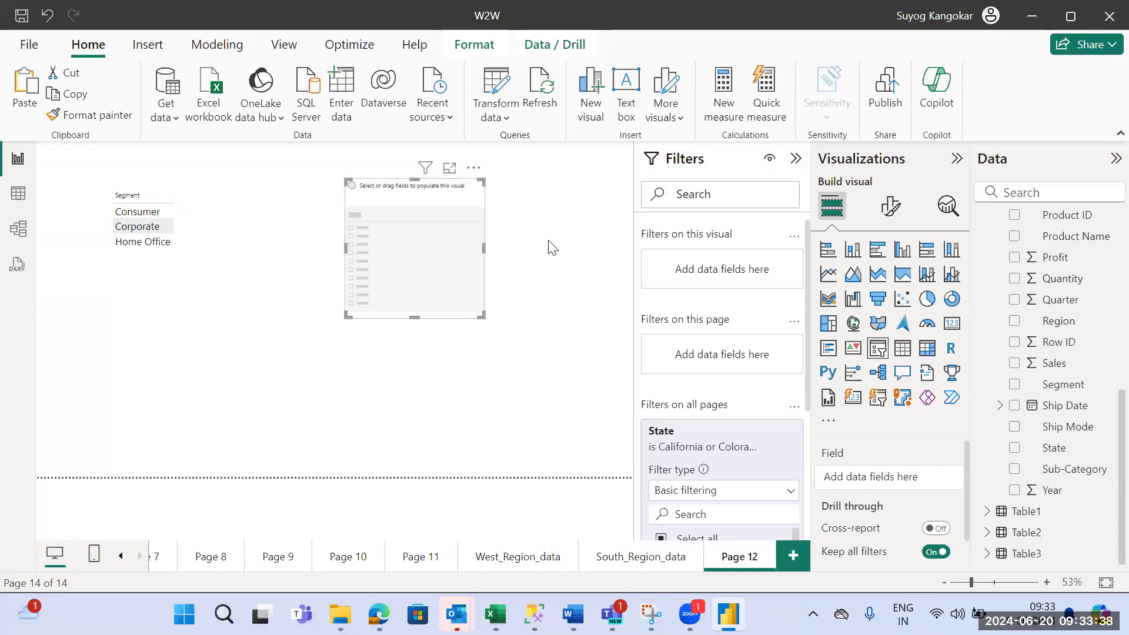
click(1014, 323)
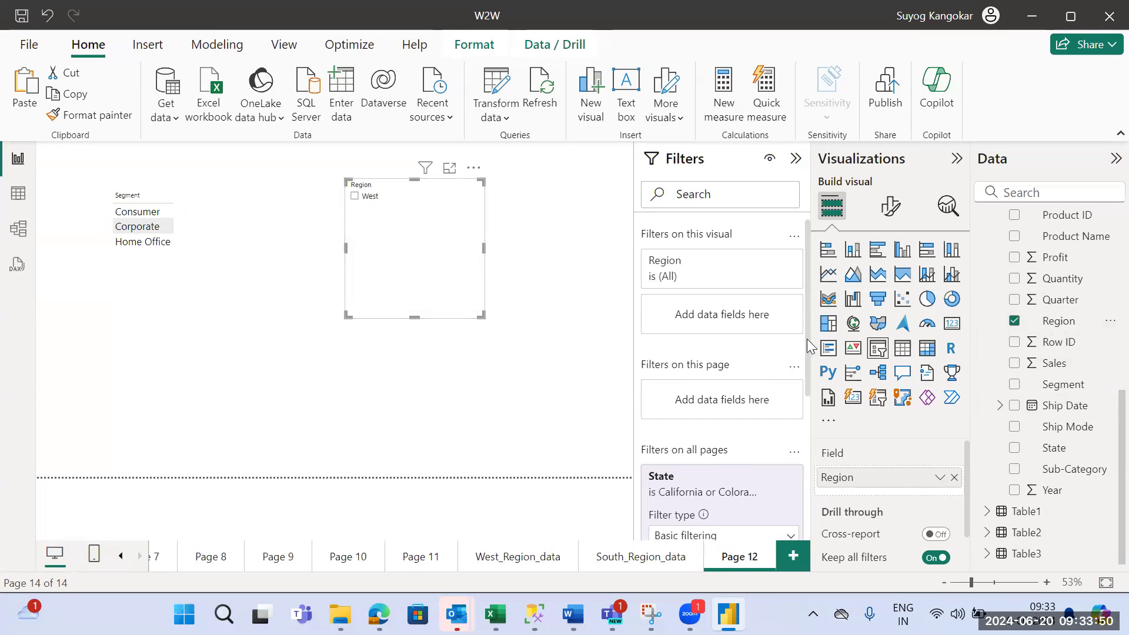
- Check the all-pages State filter on West_Region_data, then return to Page 12 and remove that filter from the report
scroll(807, 339, down, 5)
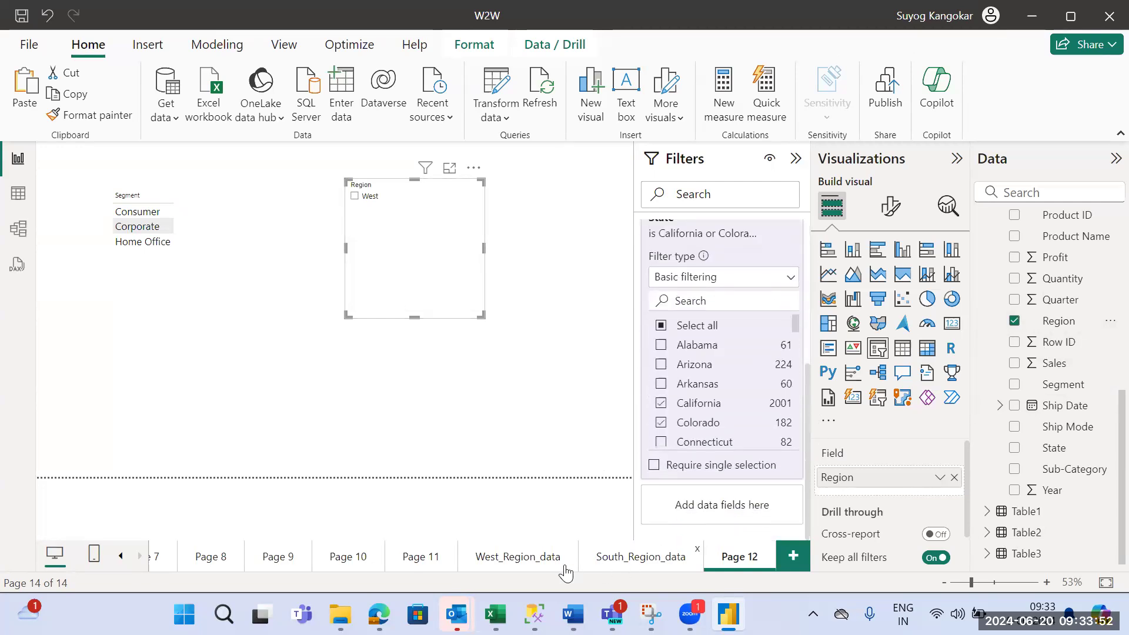
click(538, 564)
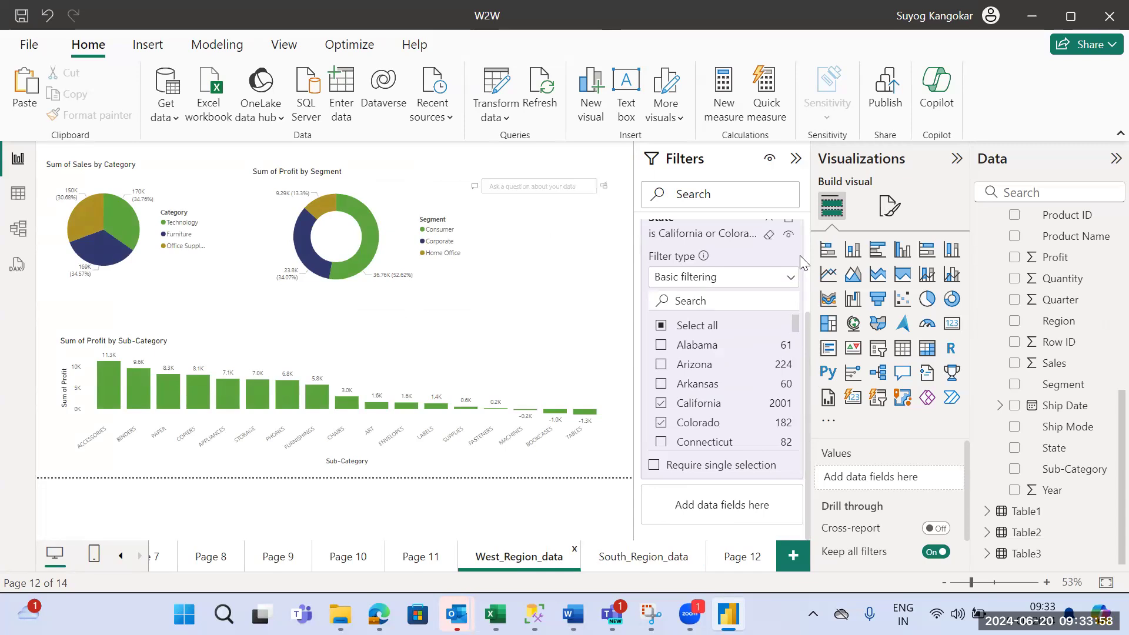
drag(809, 336, 807, 261)
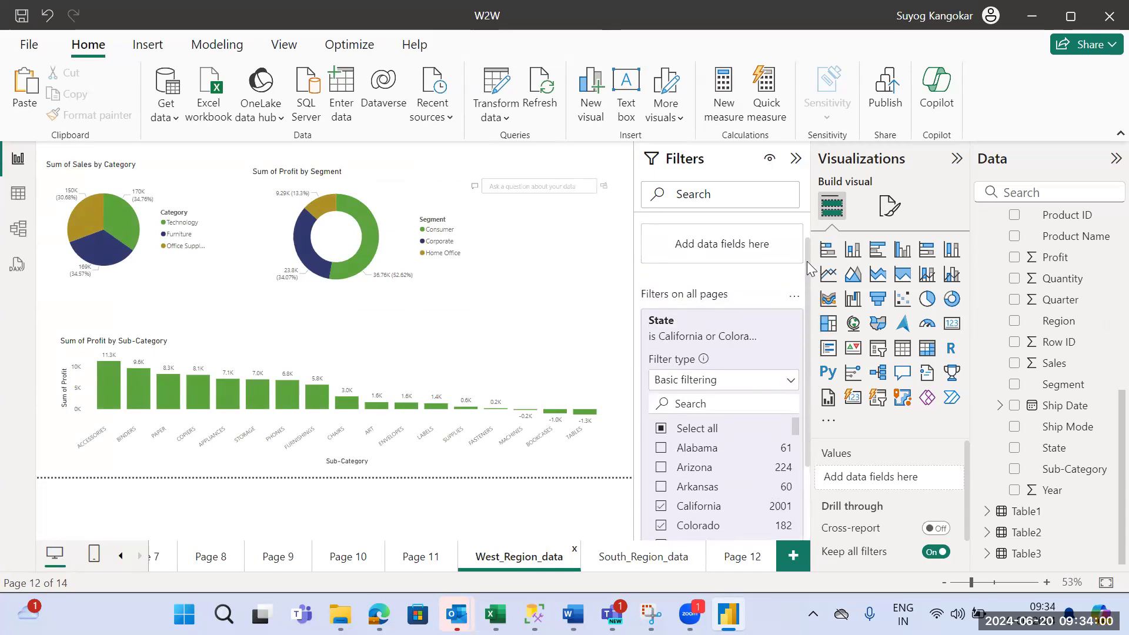
click(729, 557)
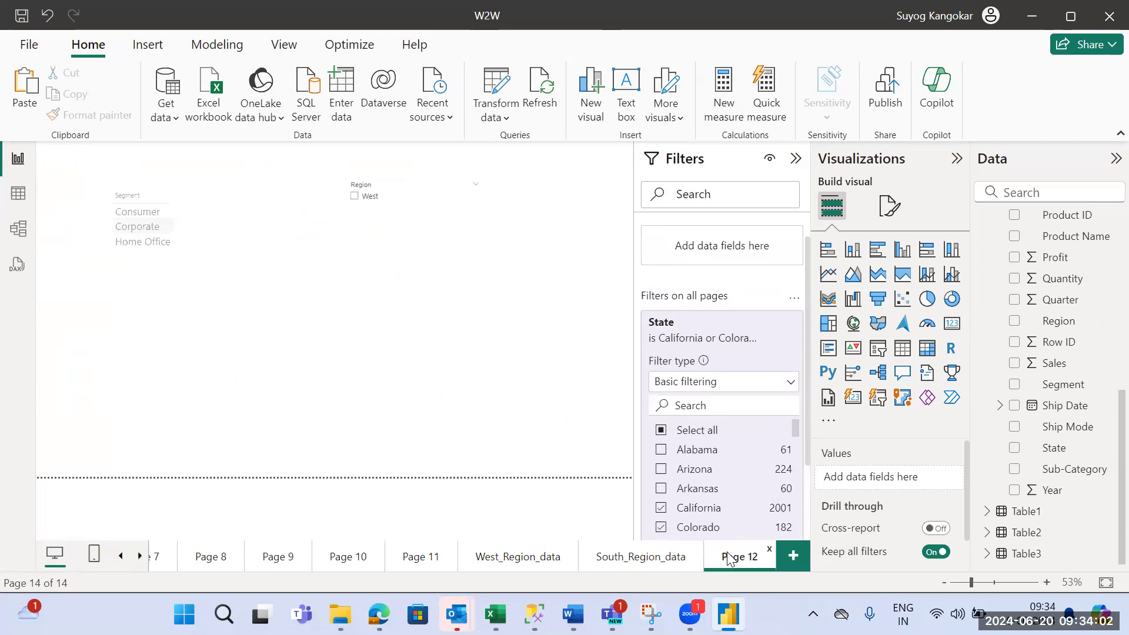
click(419, 219)
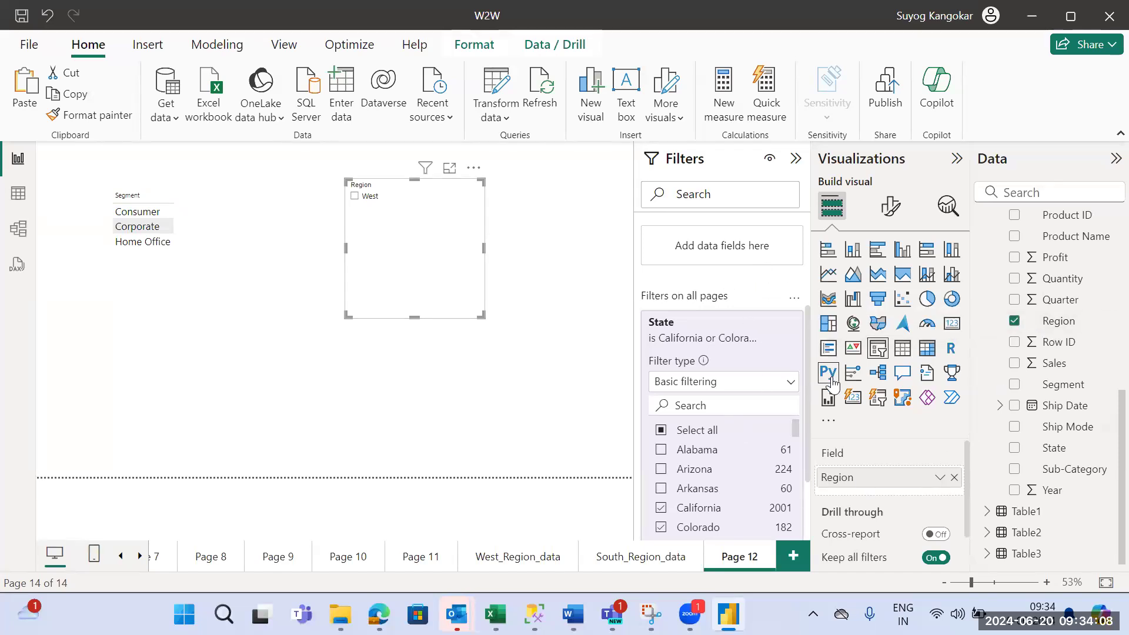
click(770, 322)
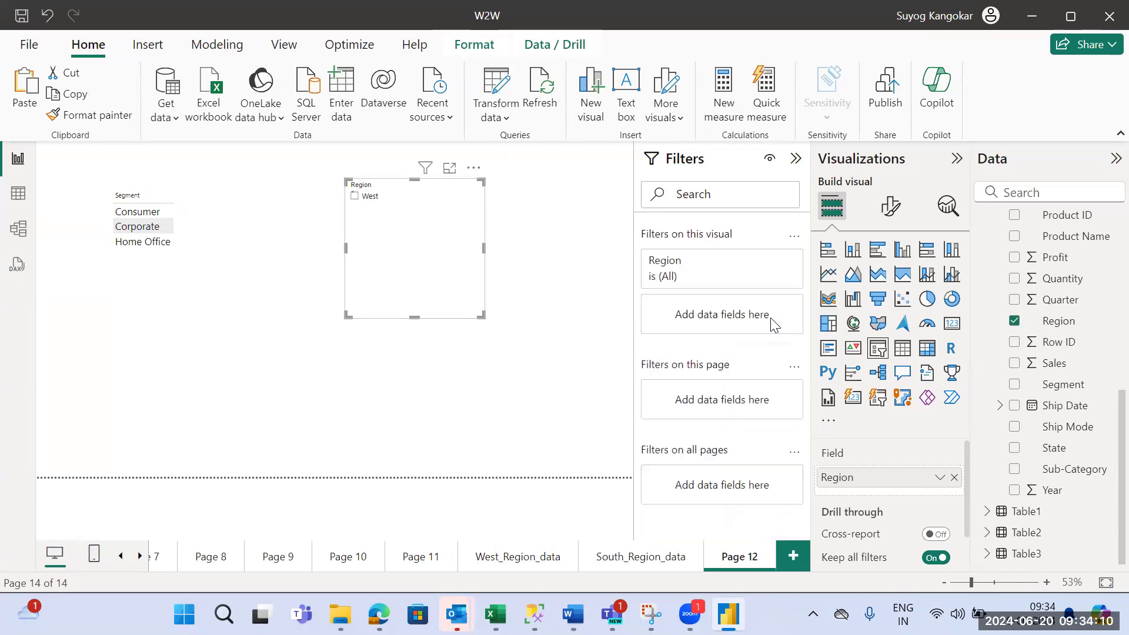
- Examine the Region values in the slicer's visual-level filter and try the Central option in the slicer
click(700, 274)
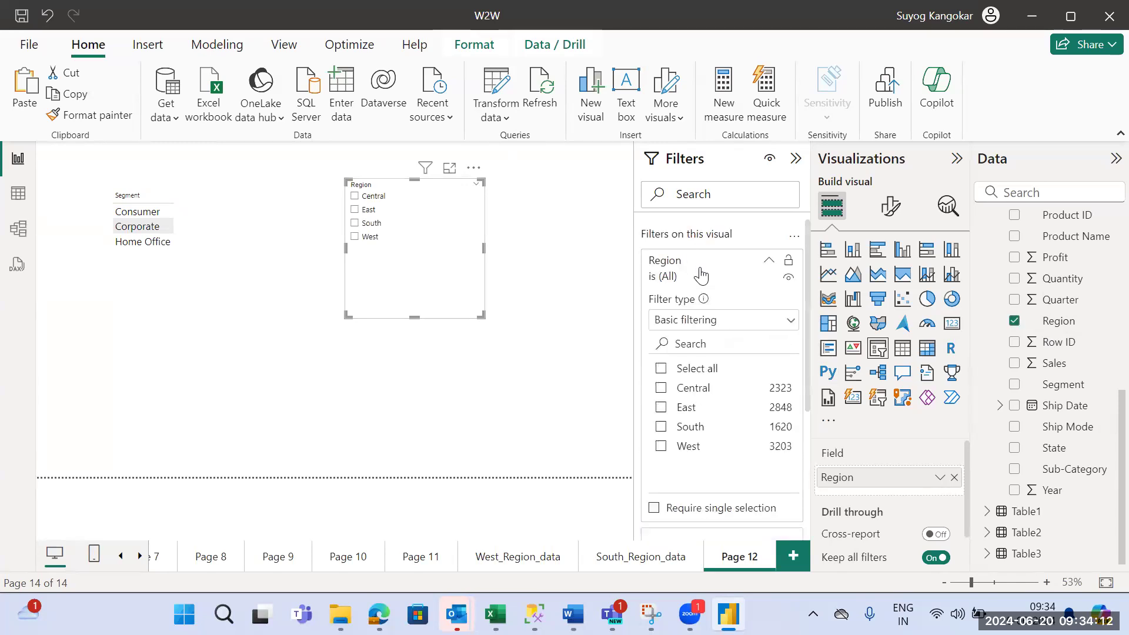
click(568, 369)
click(462, 269)
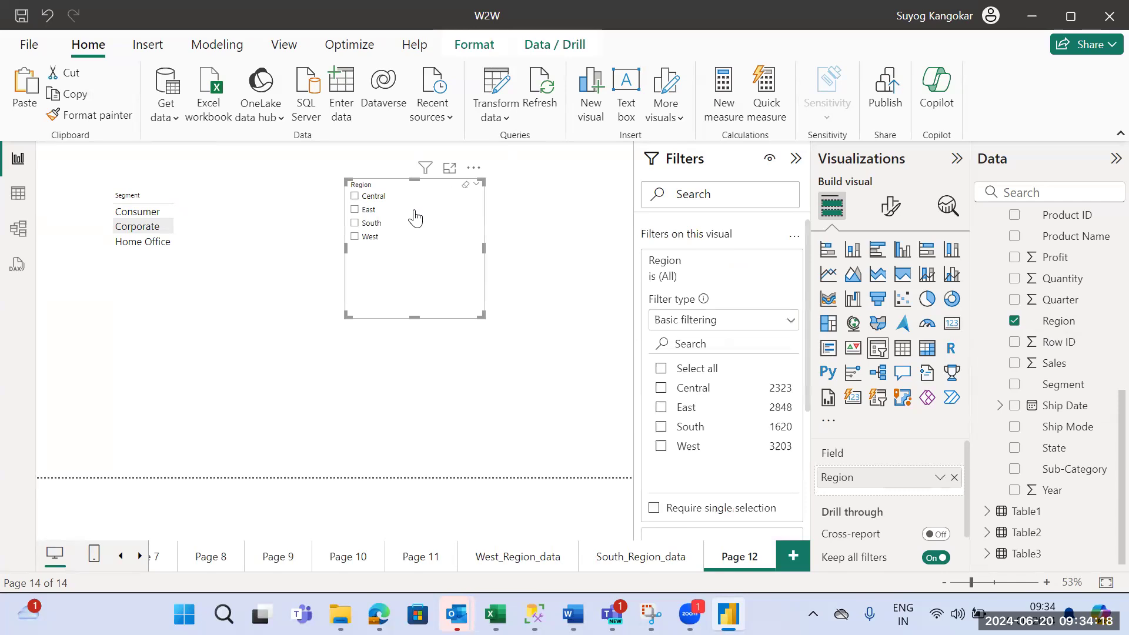
click(354, 196)
click(238, 339)
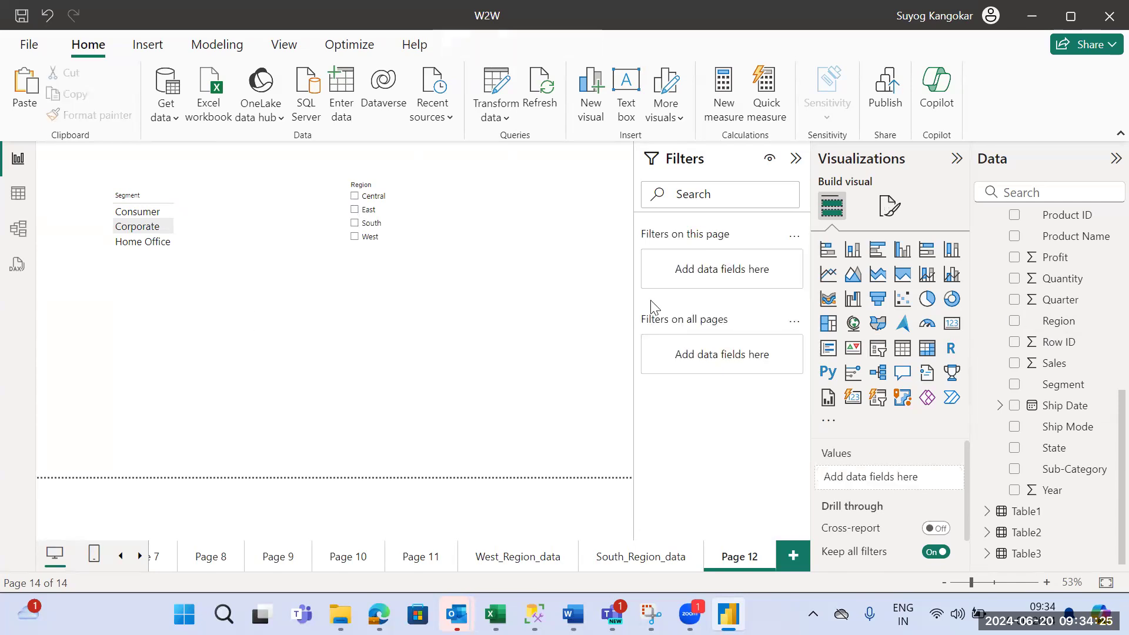
- Add the Sales field to the Segment table
click(182, 228)
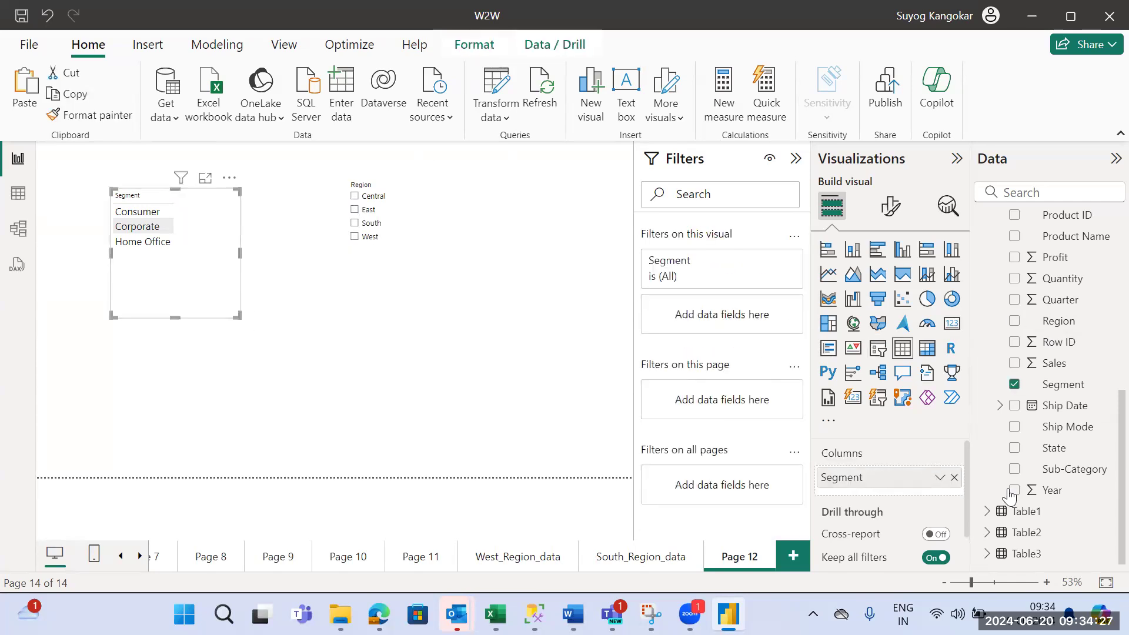
click(1014, 363)
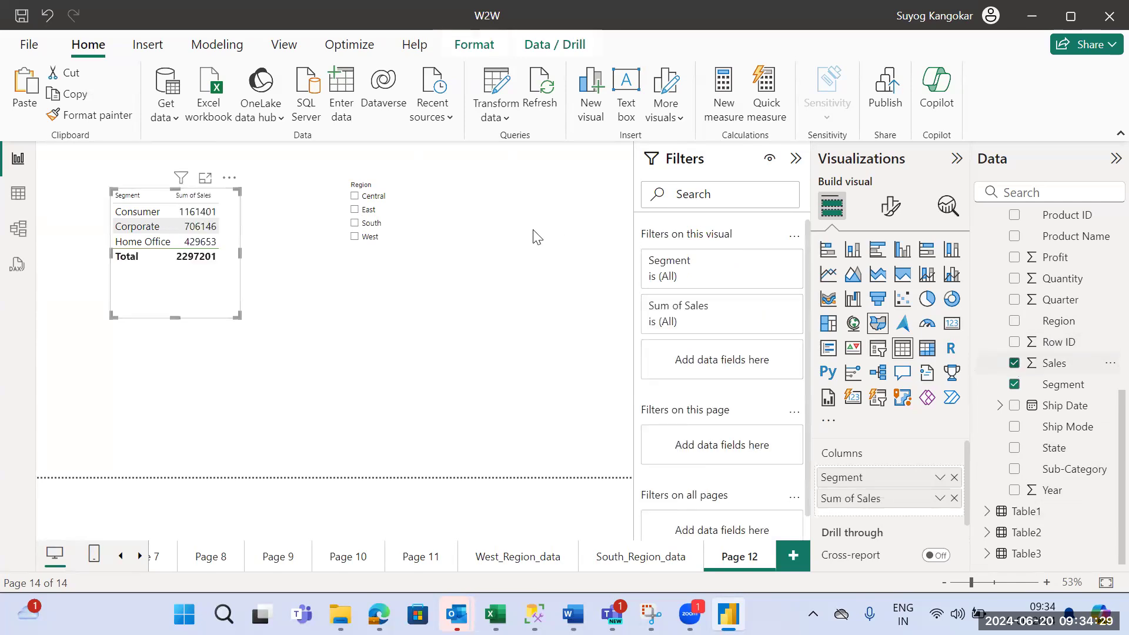
- Filter the Segment table by Central, East, South and West in turn with the Region slicer, then clear the selection
click(356, 196)
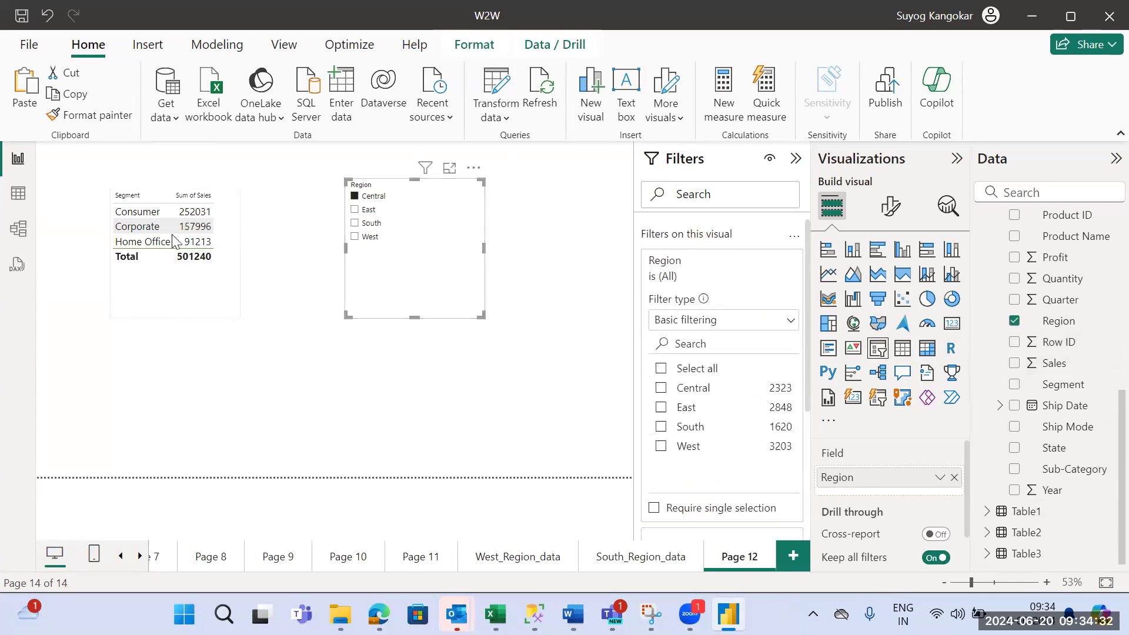
click(355, 211)
click(354, 228)
click(354, 236)
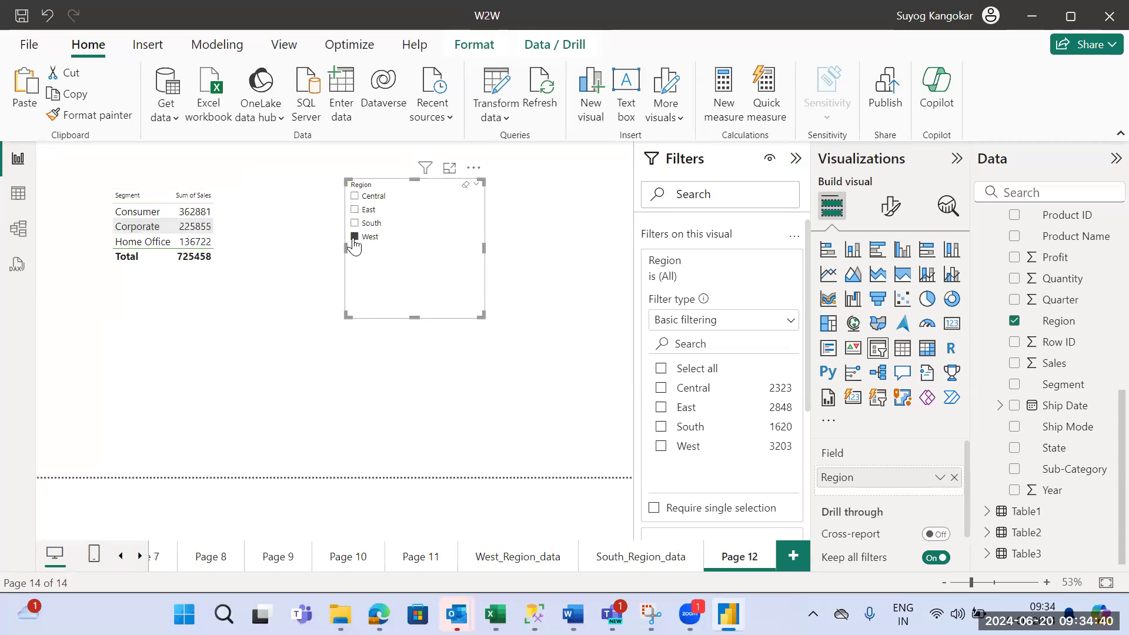
click(465, 184)
click(614, 252)
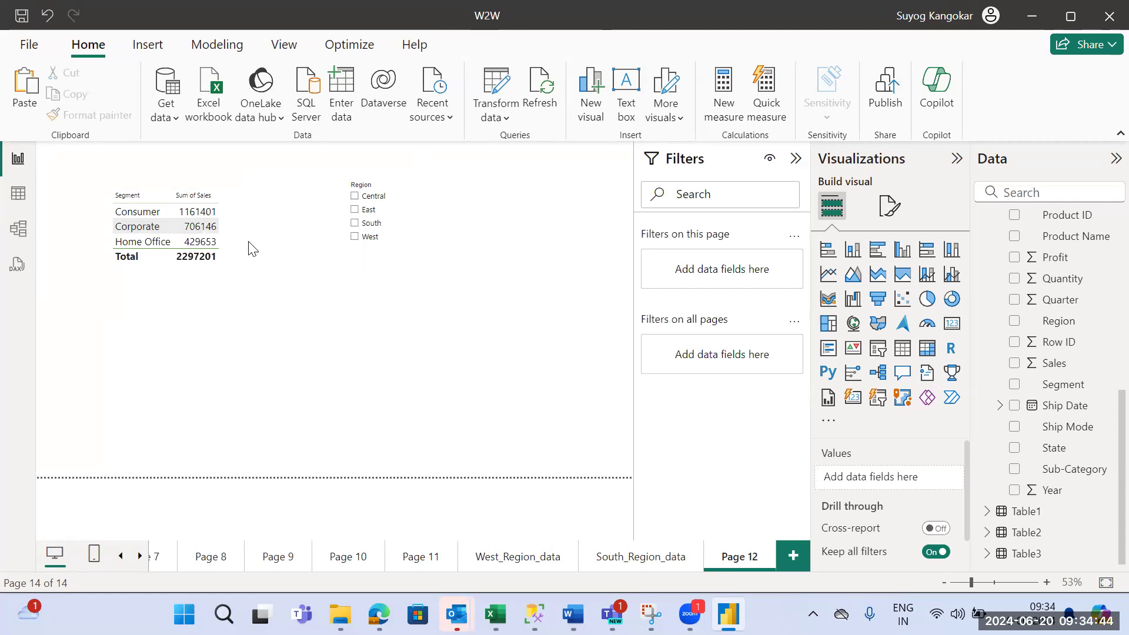
- Restrict the Segment table to Corporate with a visual-level filter, then collapse the Filters pane
click(228, 227)
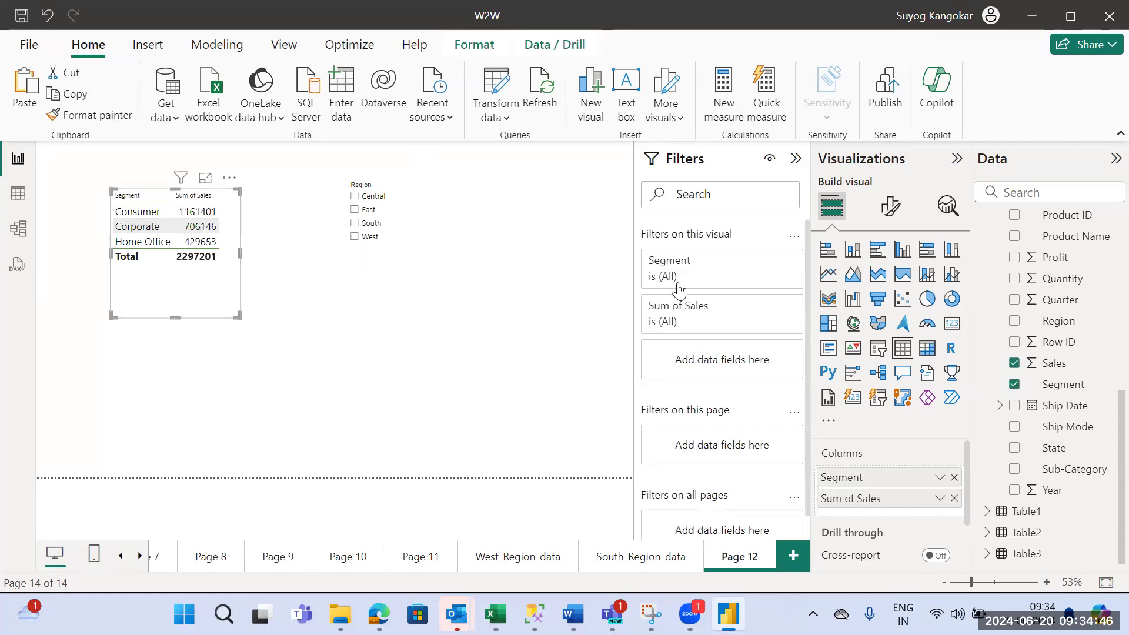
click(684, 268)
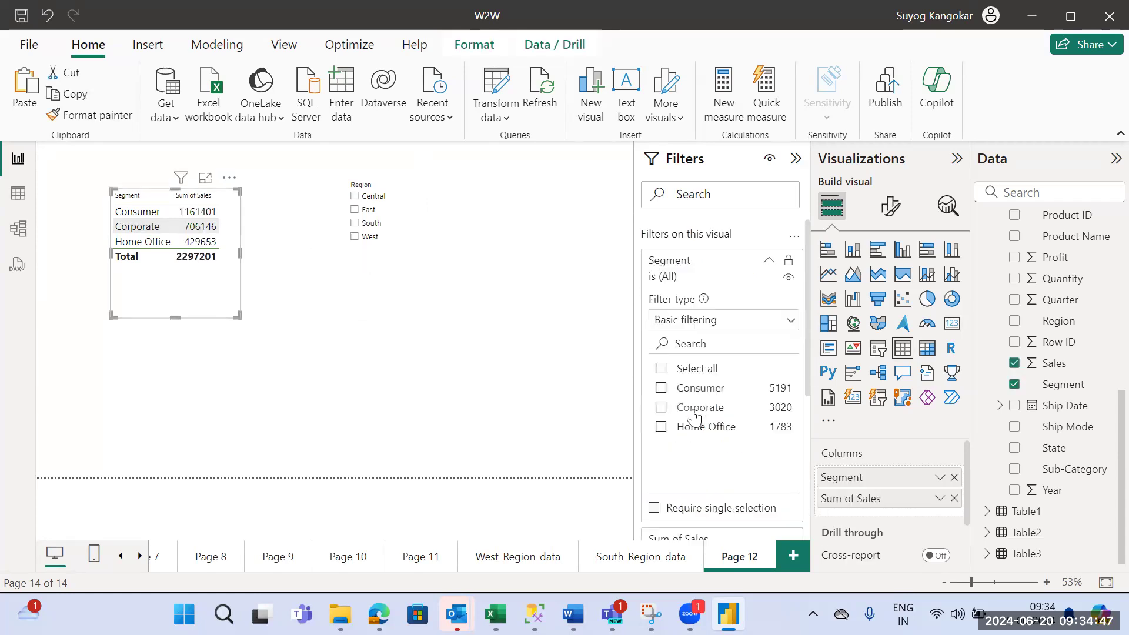
click(661, 408)
click(531, 400)
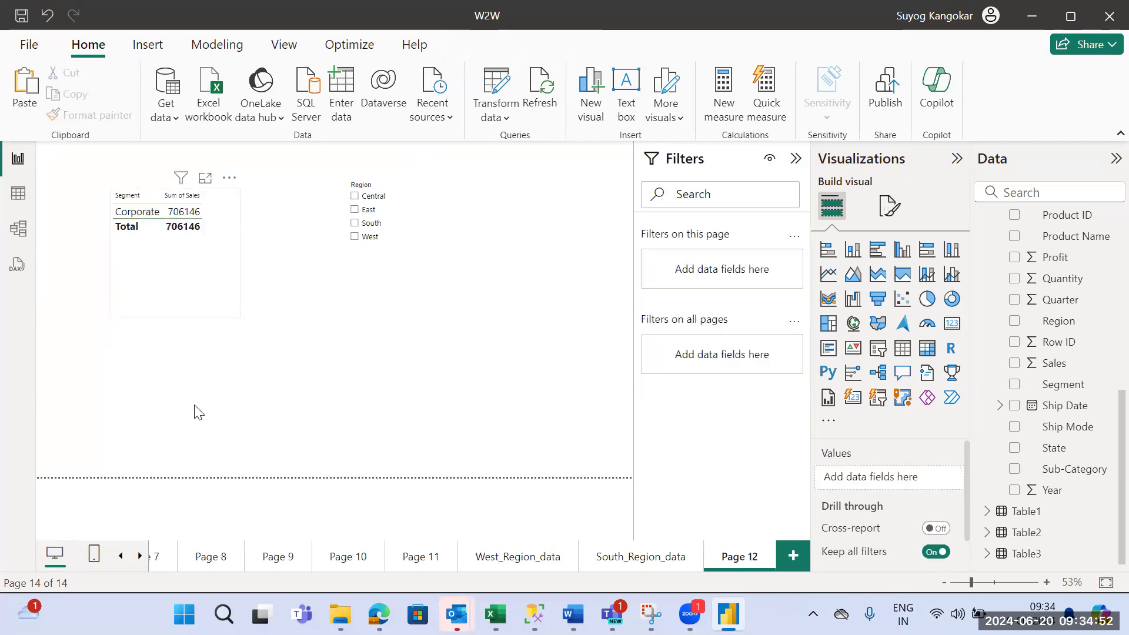
click(795, 159)
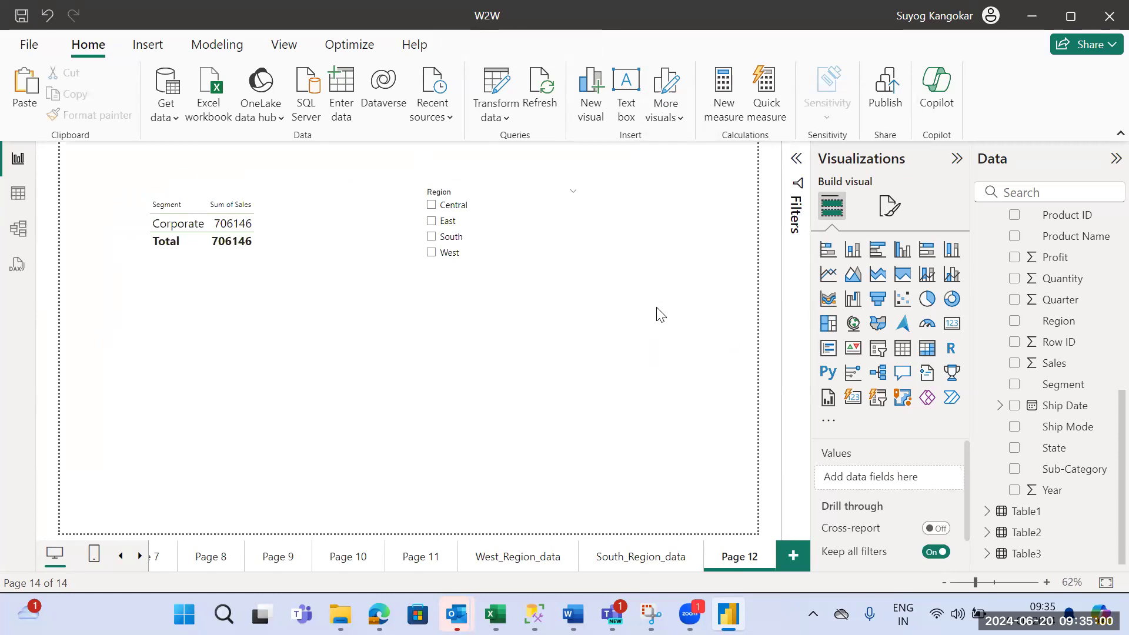
- Reset the Segment table's visual-level filter to include all segments, then convert the table to a clustered column chart
click(797, 159)
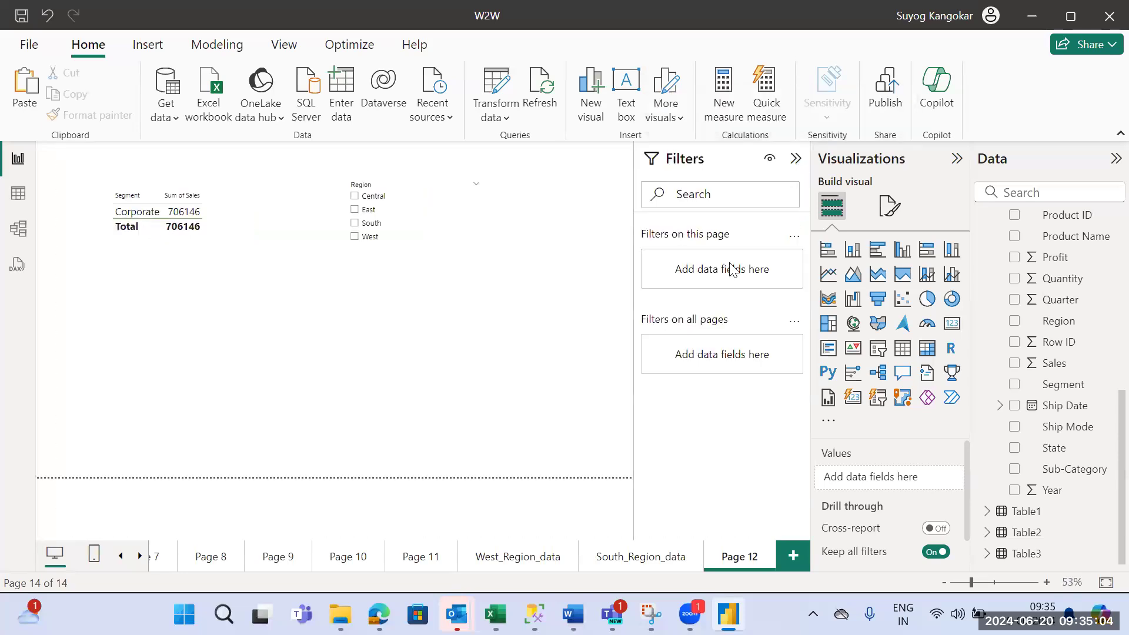
click(216, 235)
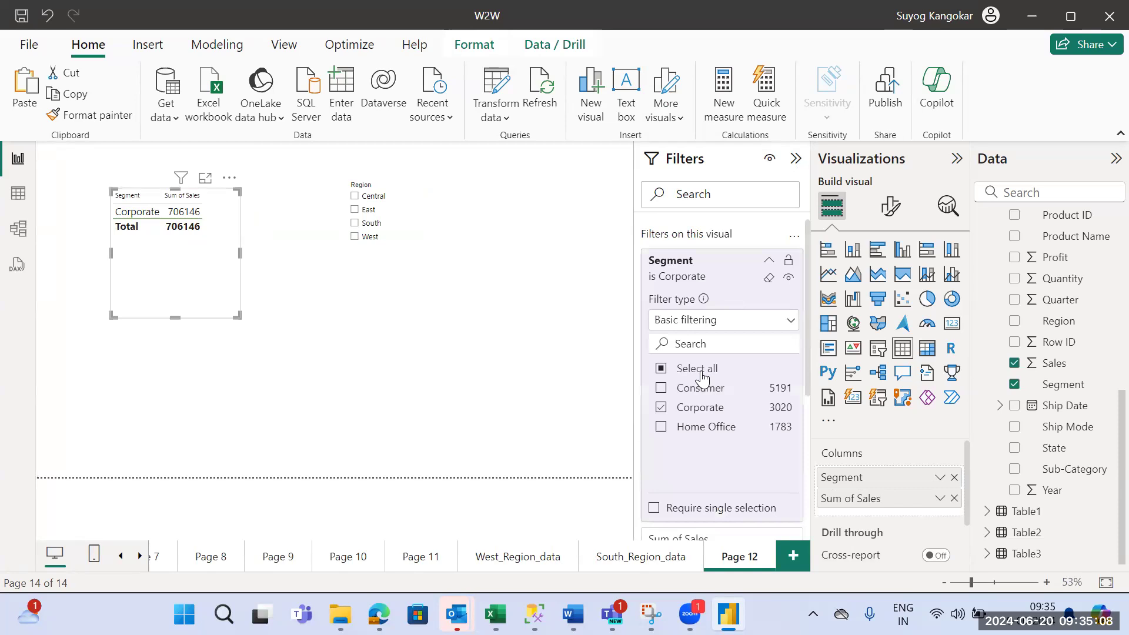
click(704, 379)
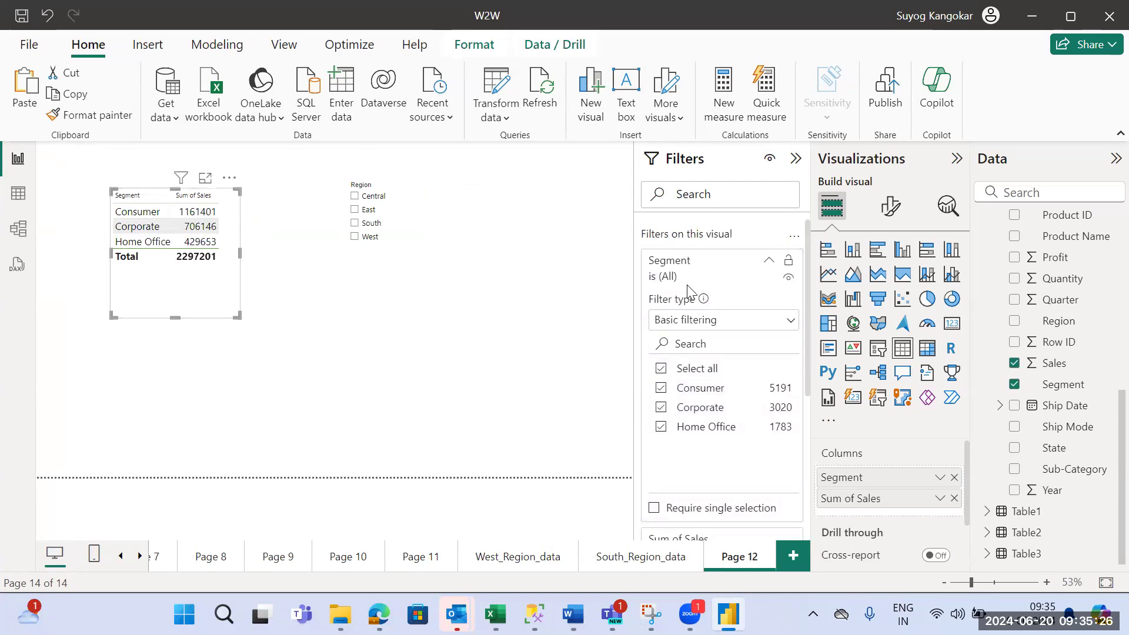
click(796, 158)
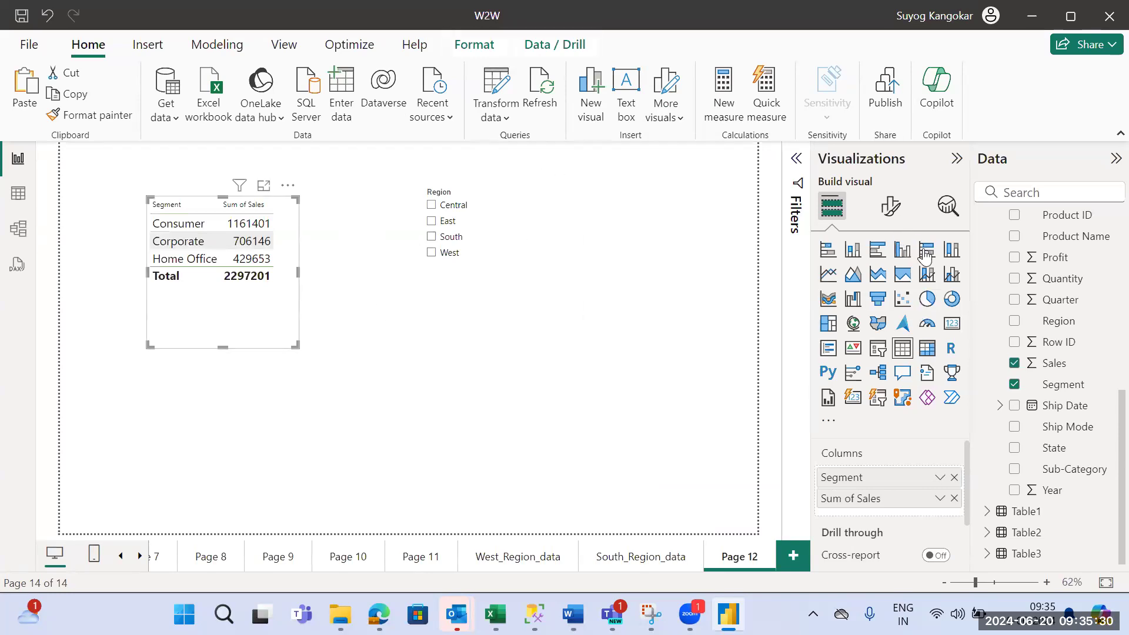
click(903, 250)
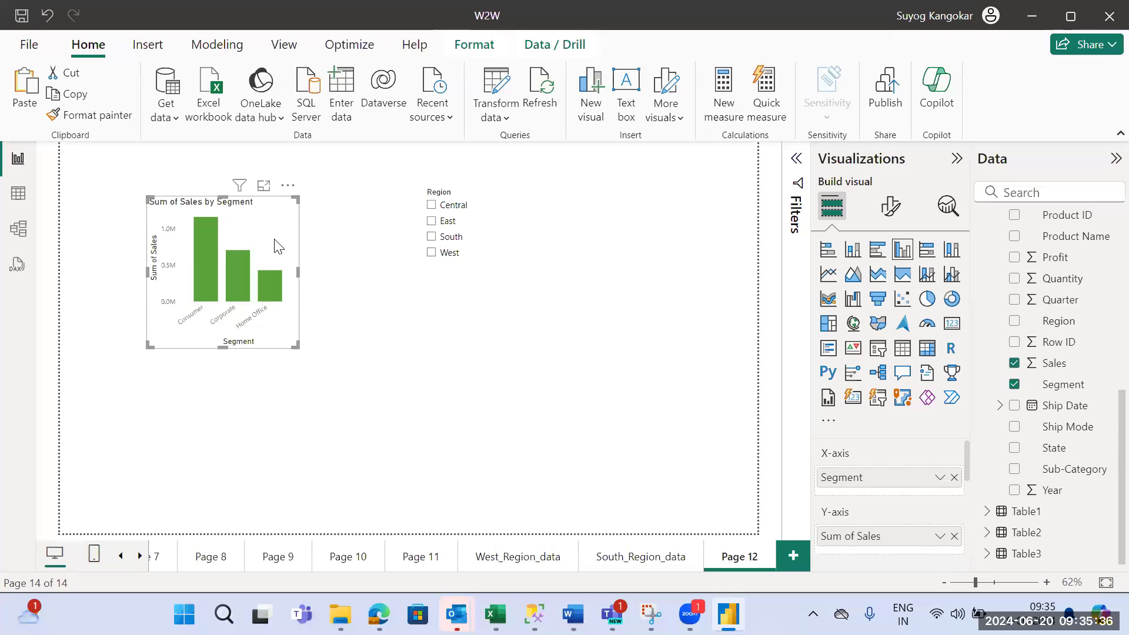
- Filter the Sum of Sales by Segment chart by Central, East, South and West in turn with the Region slicer
click(430, 205)
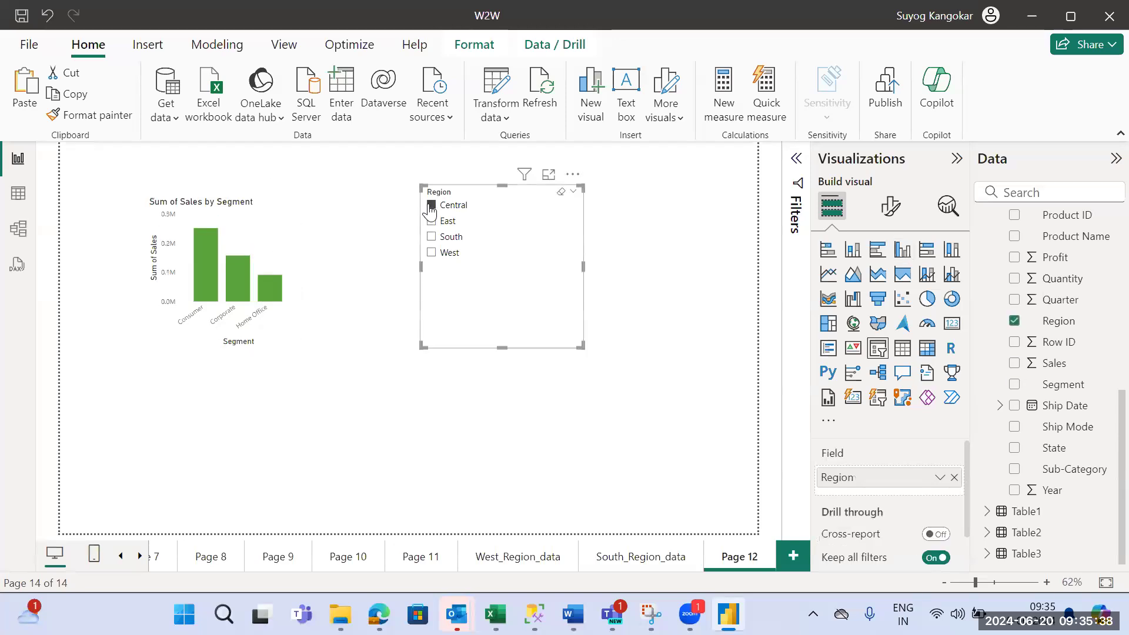
click(432, 222)
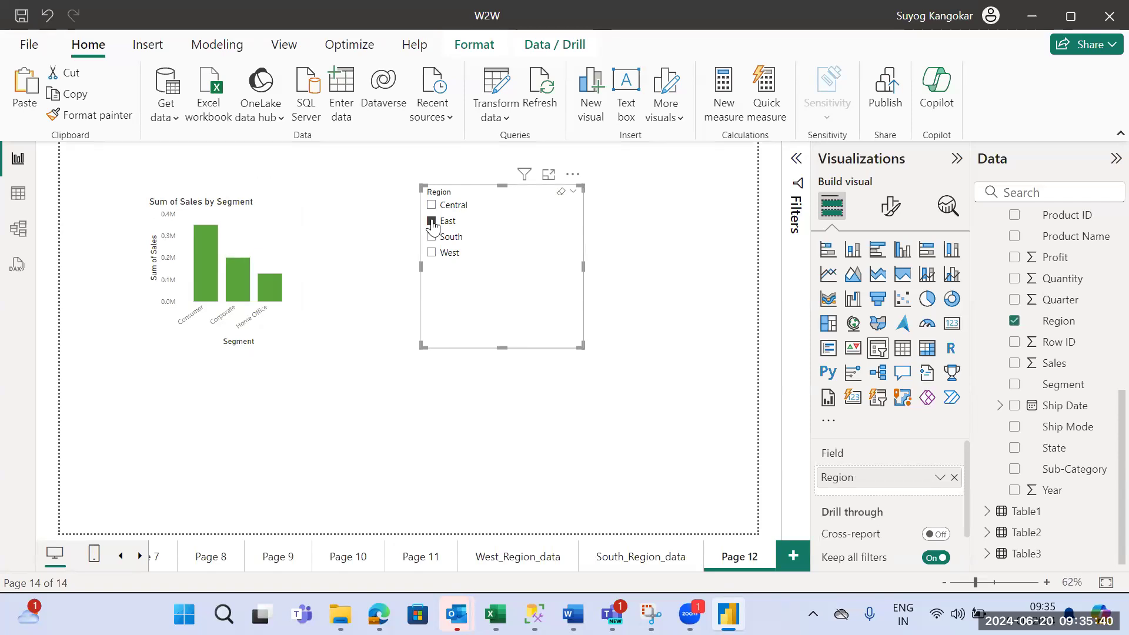
click(432, 237)
click(432, 254)
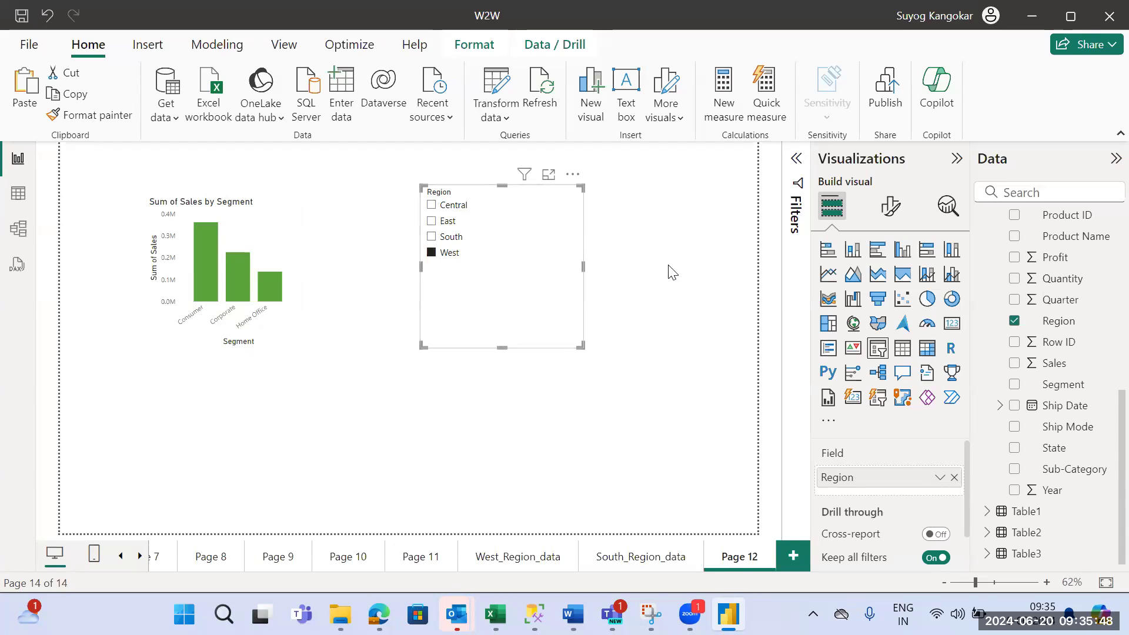
click(797, 158)
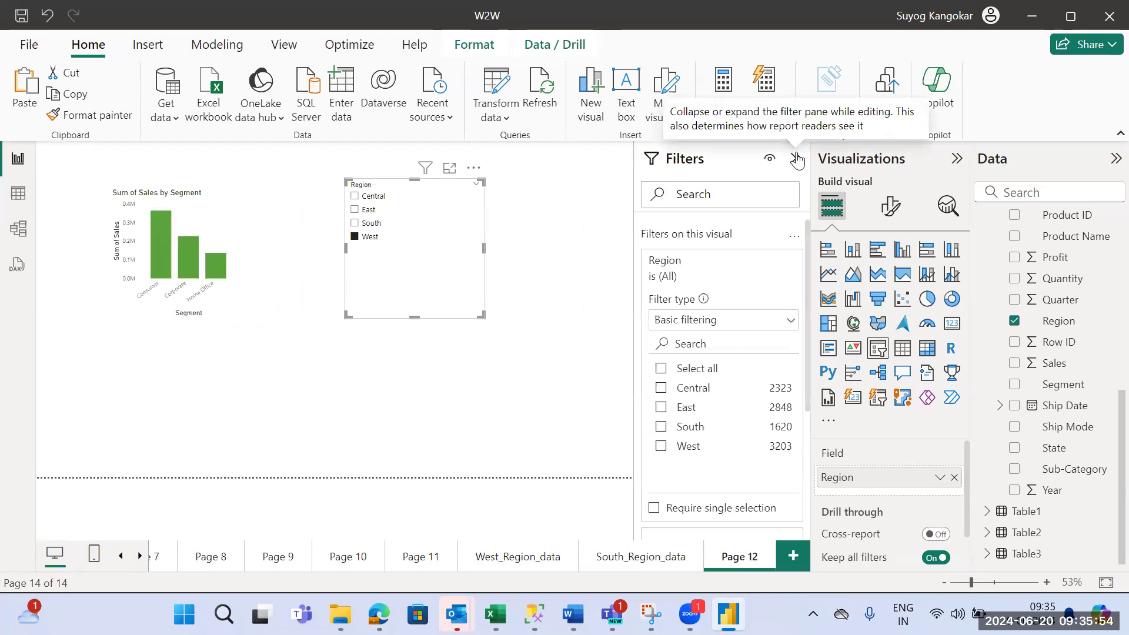
click(797, 158)
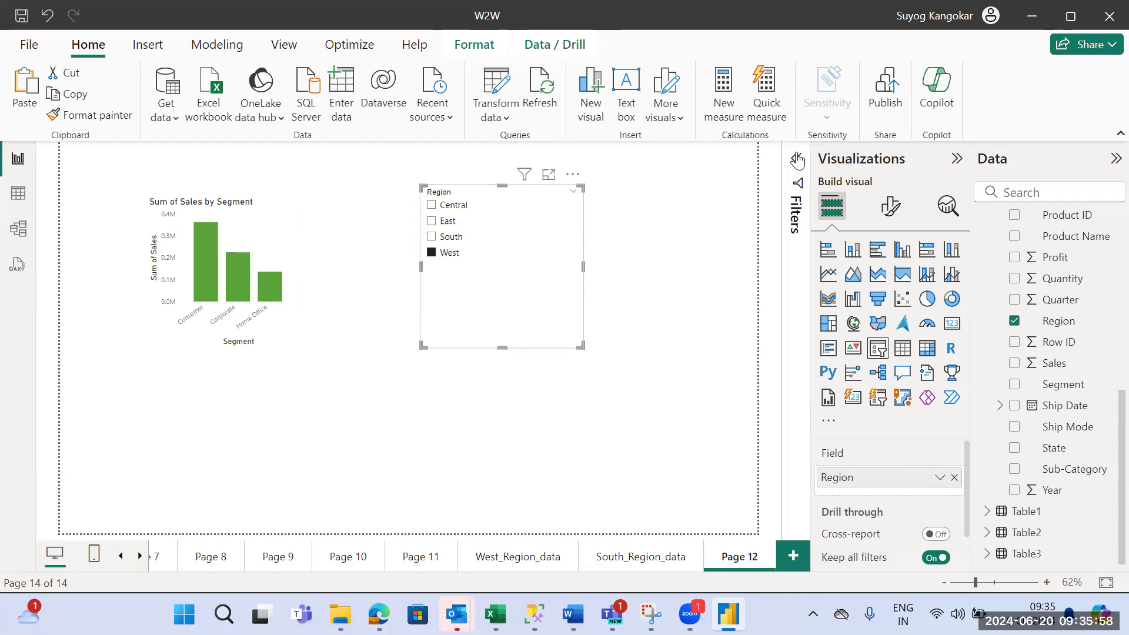
- Add South, East and Central to the West selection in the Region slicer so the chart covers all four regions
click(284, 223)
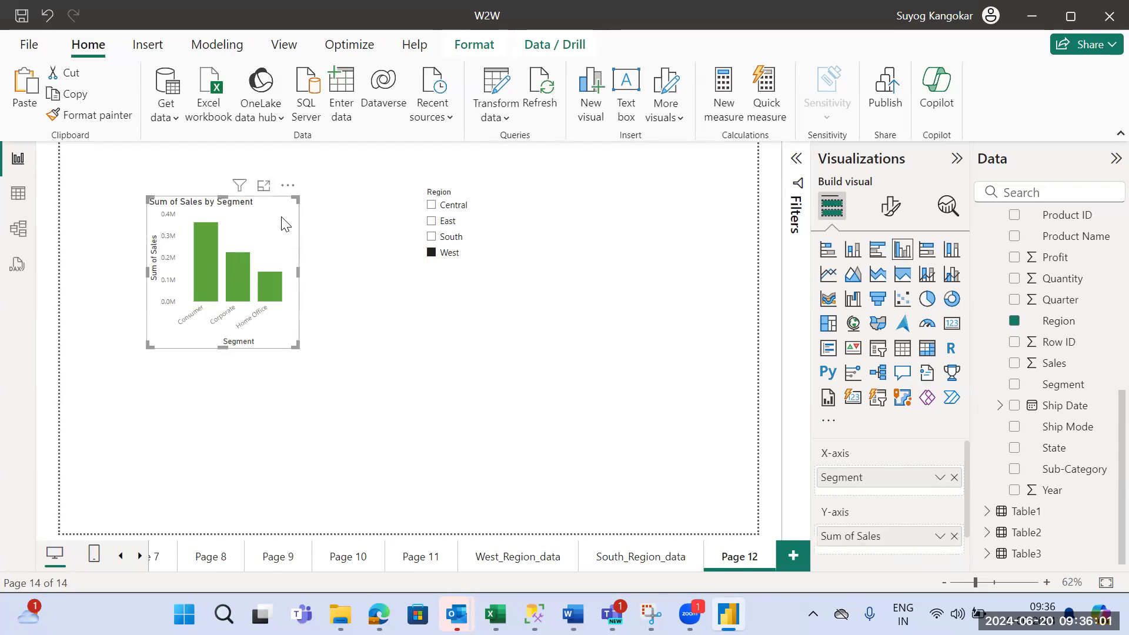
click(433, 238)
click(433, 222)
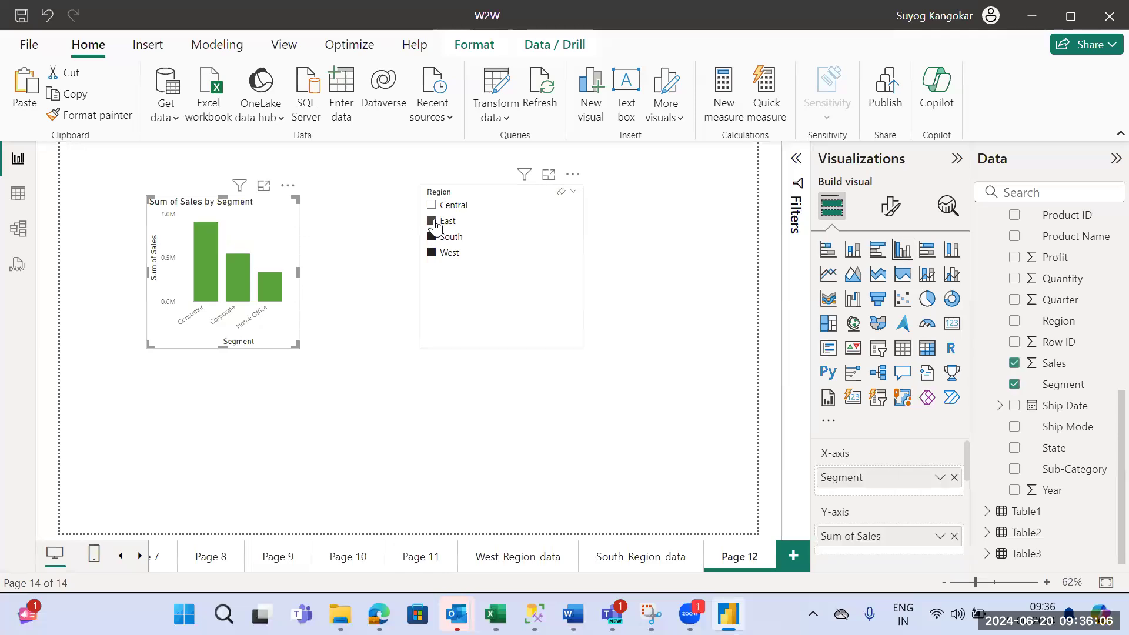
click(432, 209)
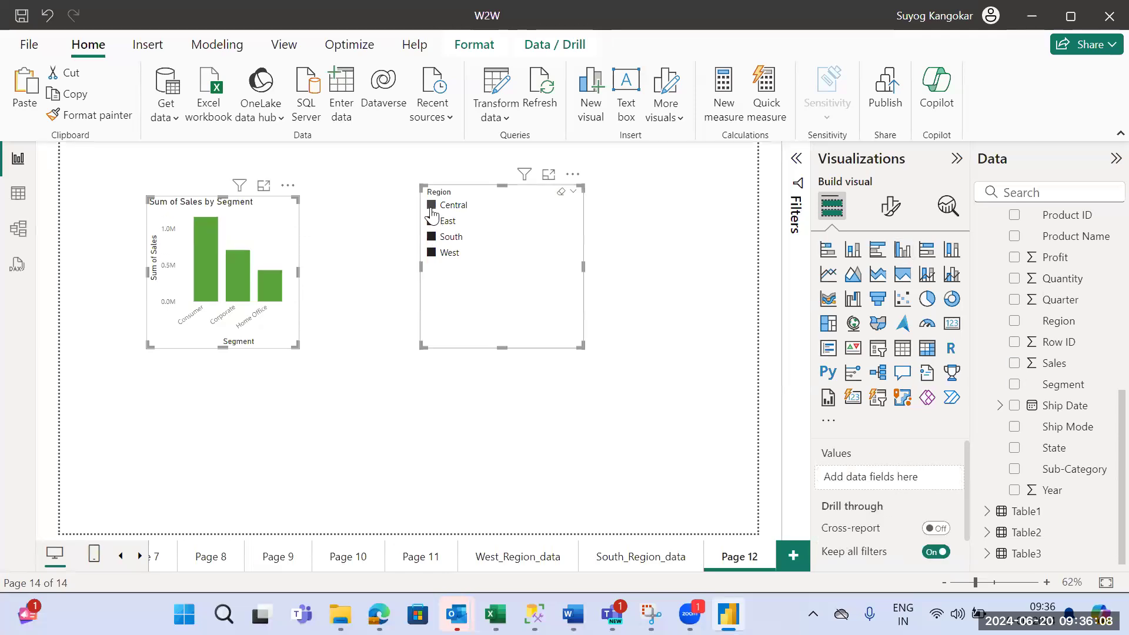
click(643, 282)
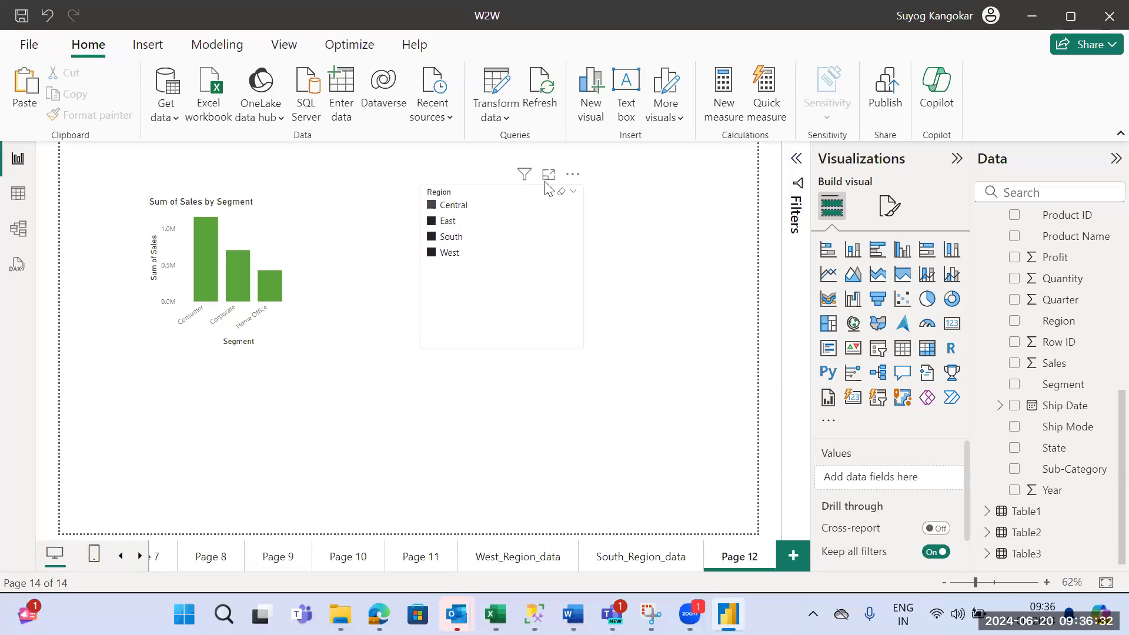
- Select Central alone in the Region slicer, add East, South and West one by one, try West alone and clear the selection
click(550, 199)
click(435, 208)
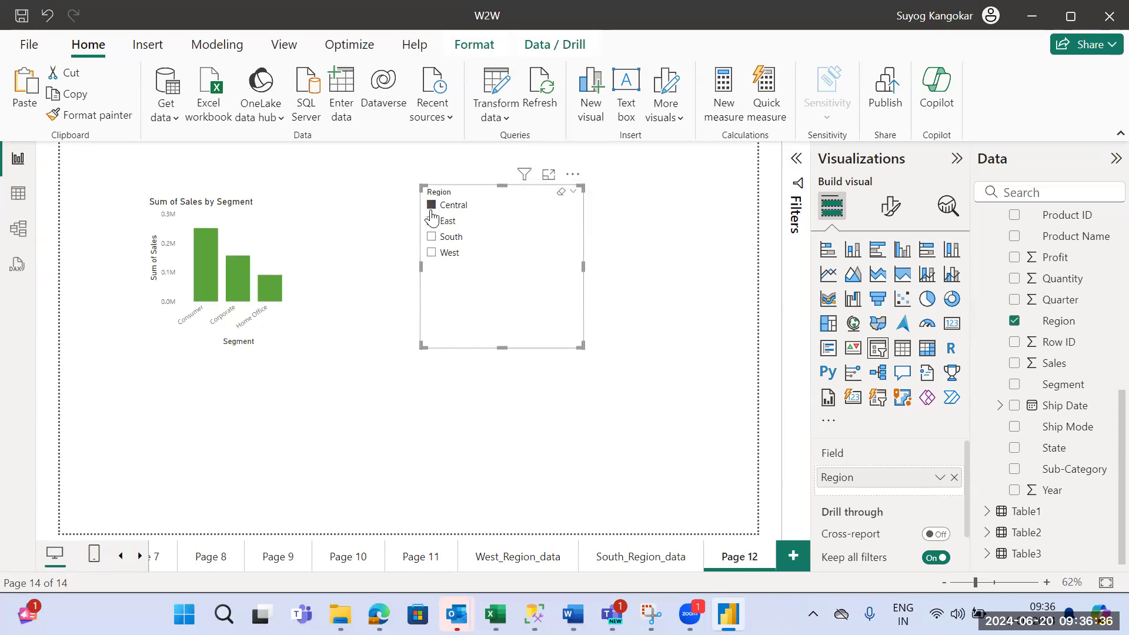
click(432, 222)
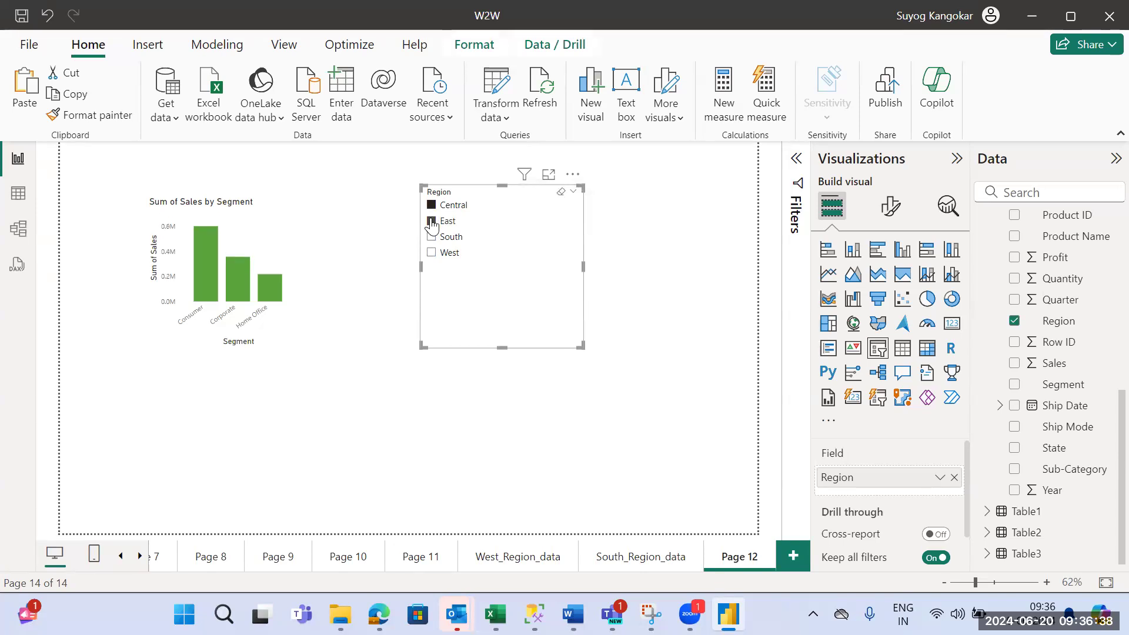
click(432, 238)
click(432, 254)
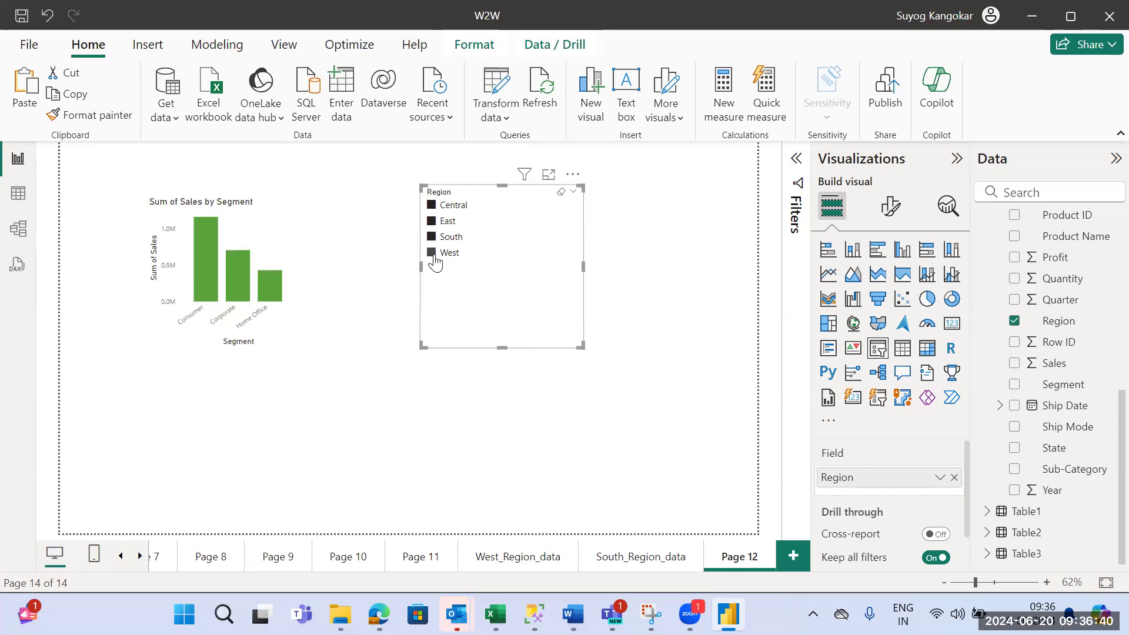
click(562, 192)
click(545, 253)
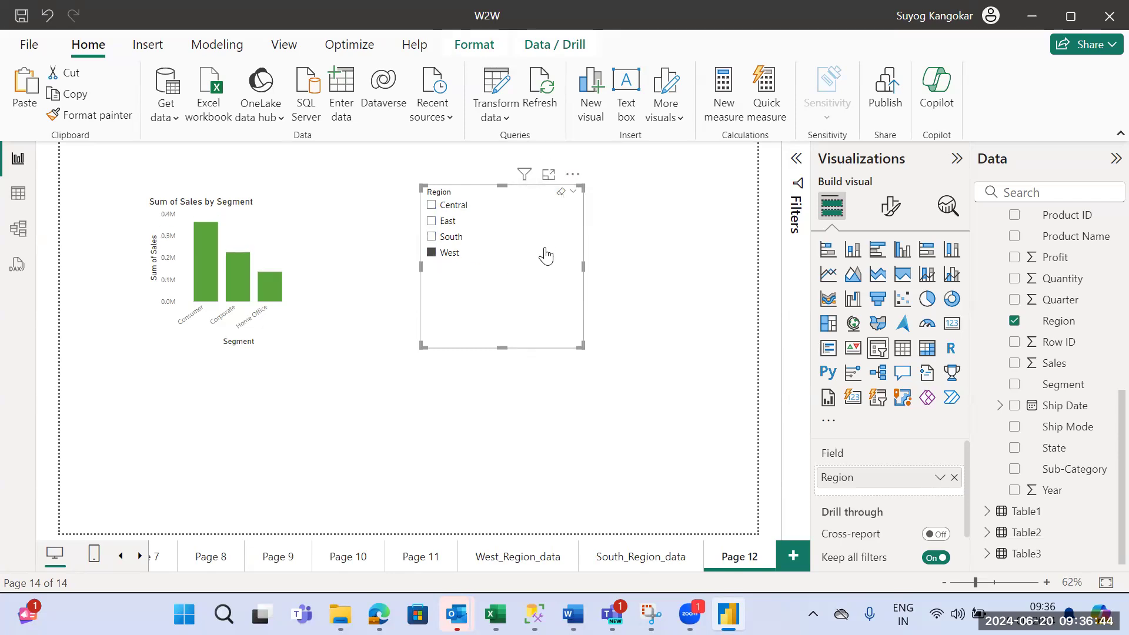
click(561, 193)
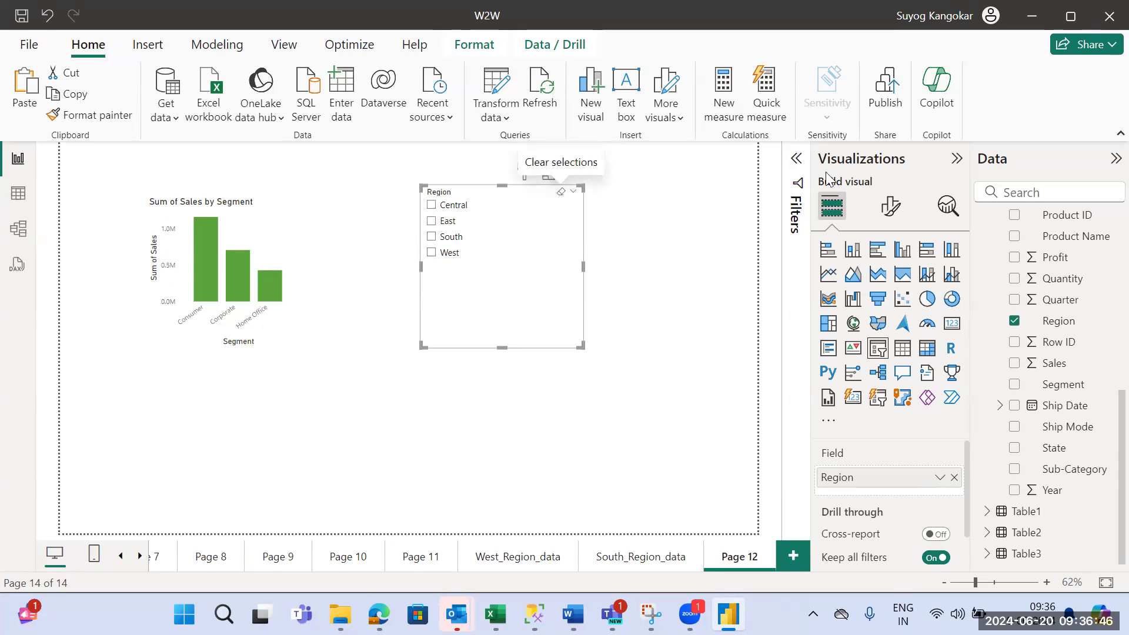
- Set the Region slicer's style to Tile and reshape it into a single row across the top of the report page
click(891, 206)
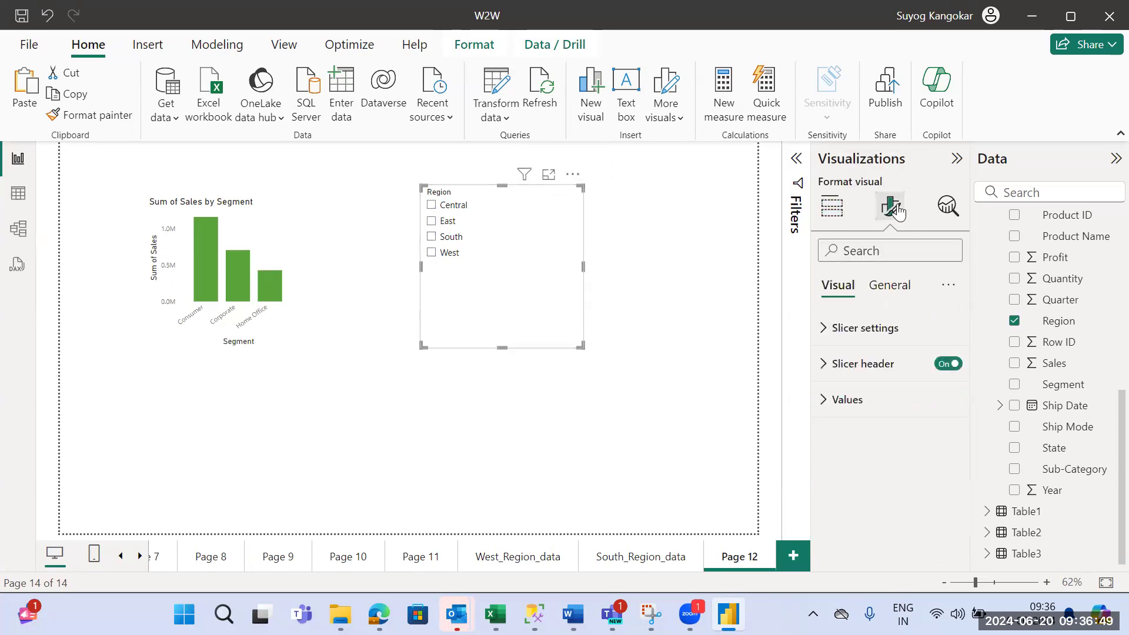
click(839, 335)
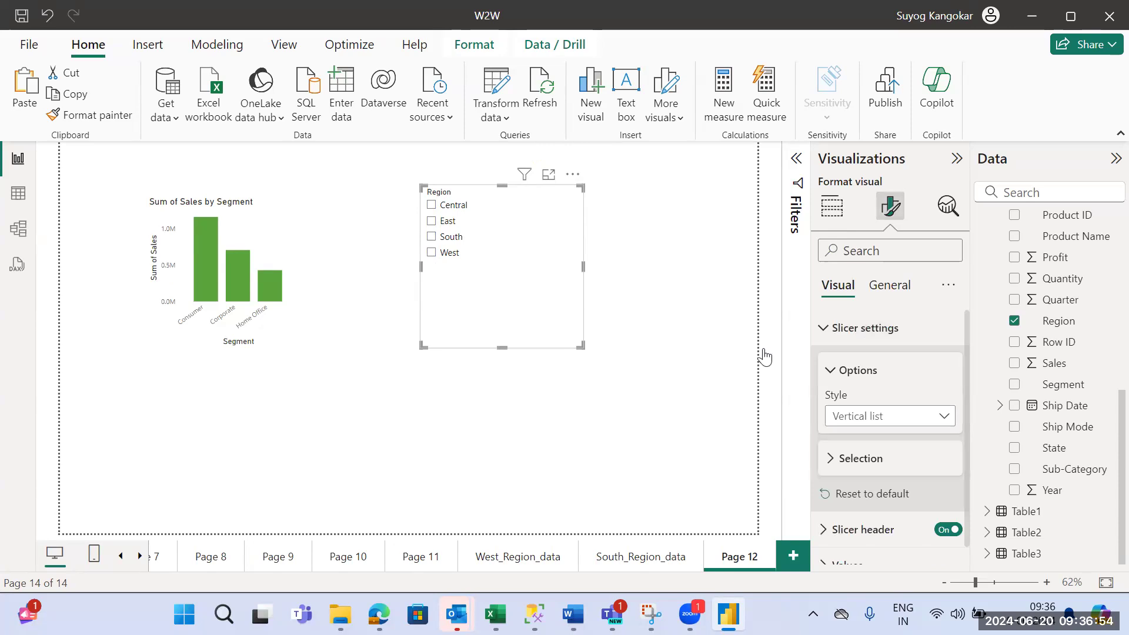
click(945, 420)
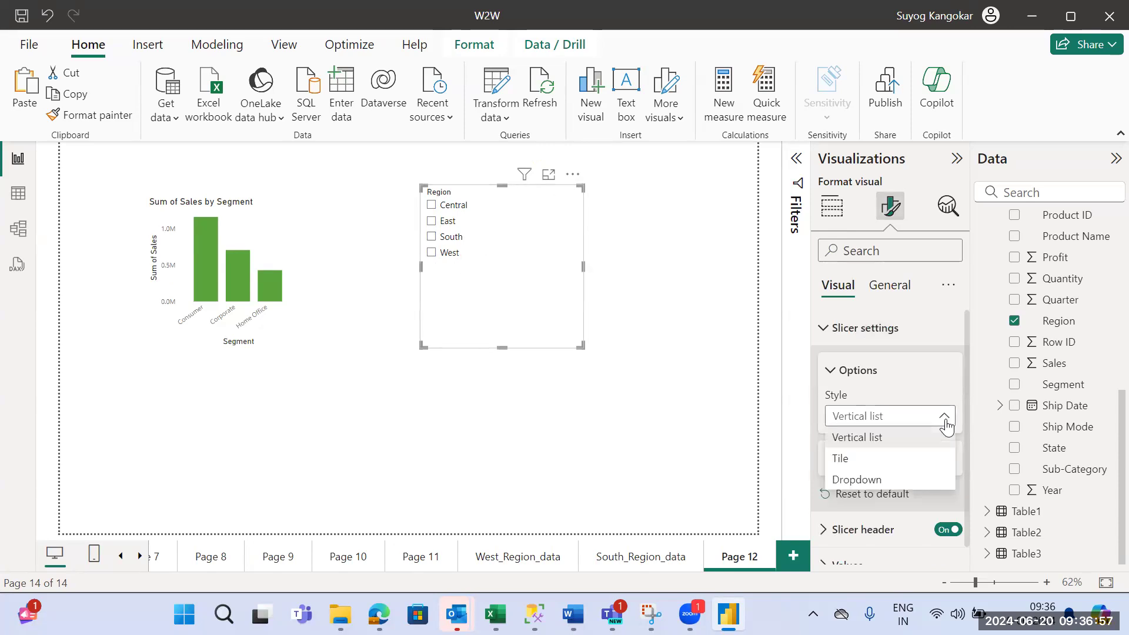
click(913, 458)
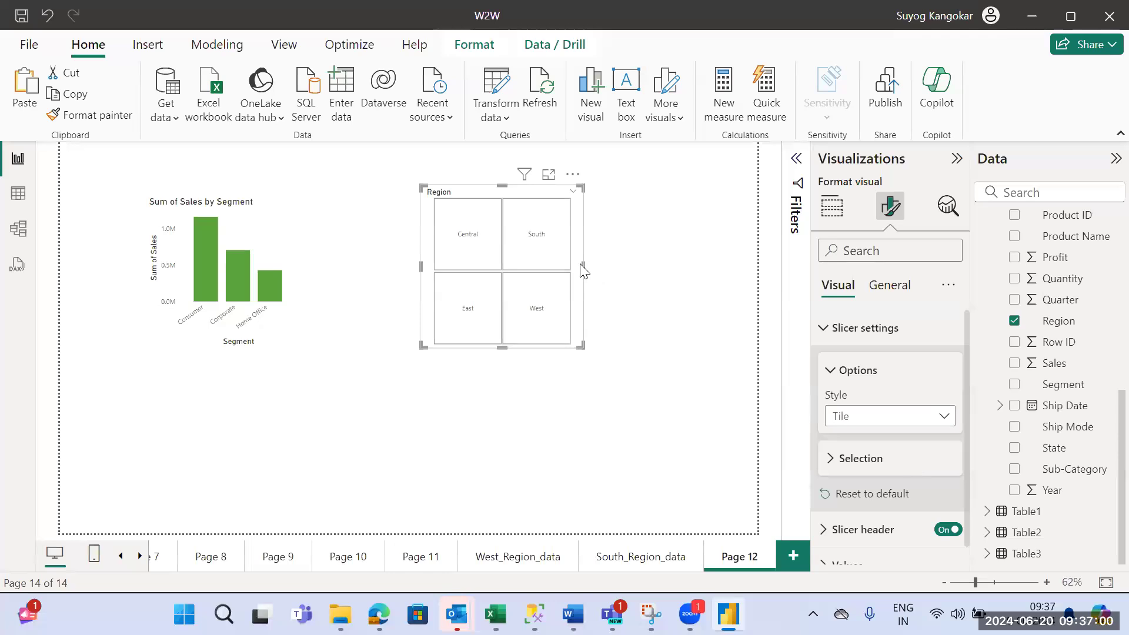
drag(583, 271, 744, 270)
drag(583, 347, 582, 219)
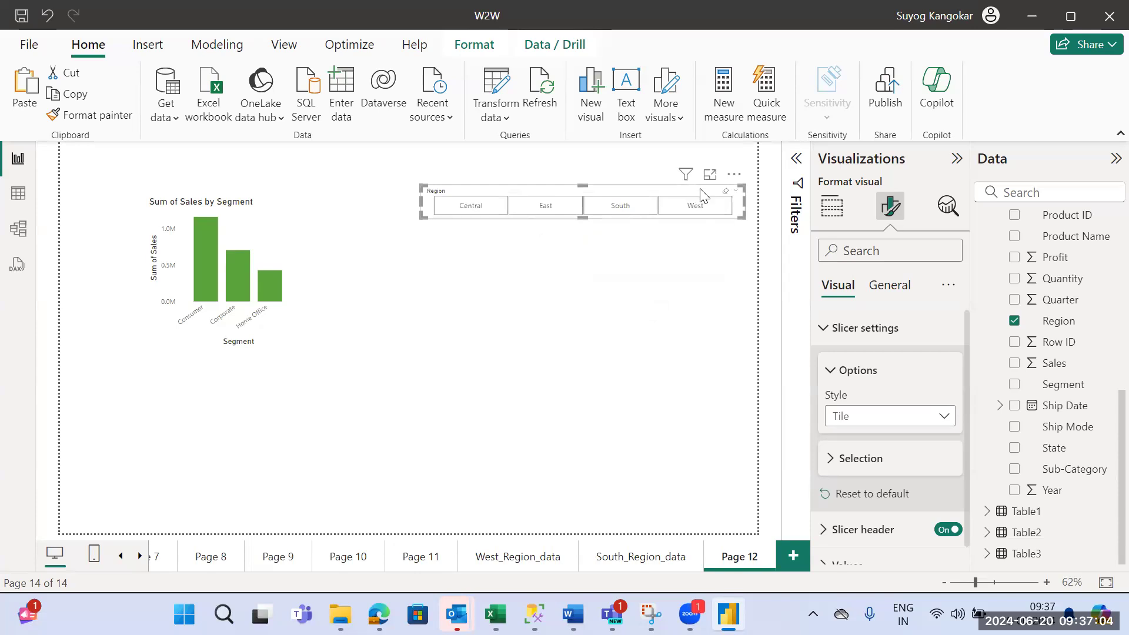
drag(729, 168, 757, 158)
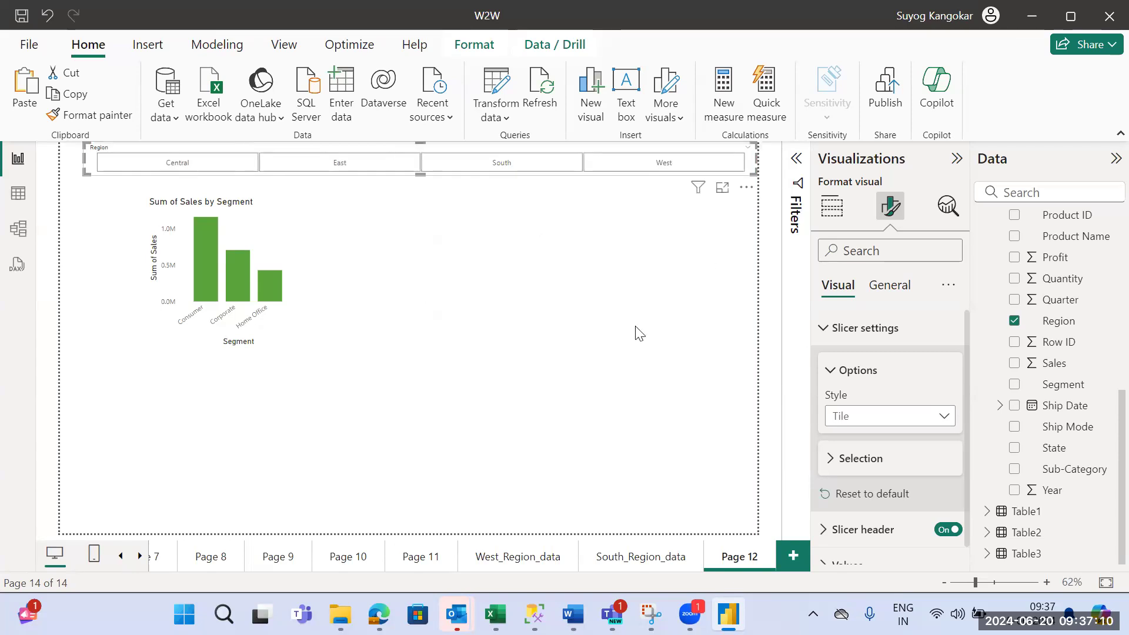
- Filter the segment chart by the Central, East, South and West tiles in turn
click(388, 241)
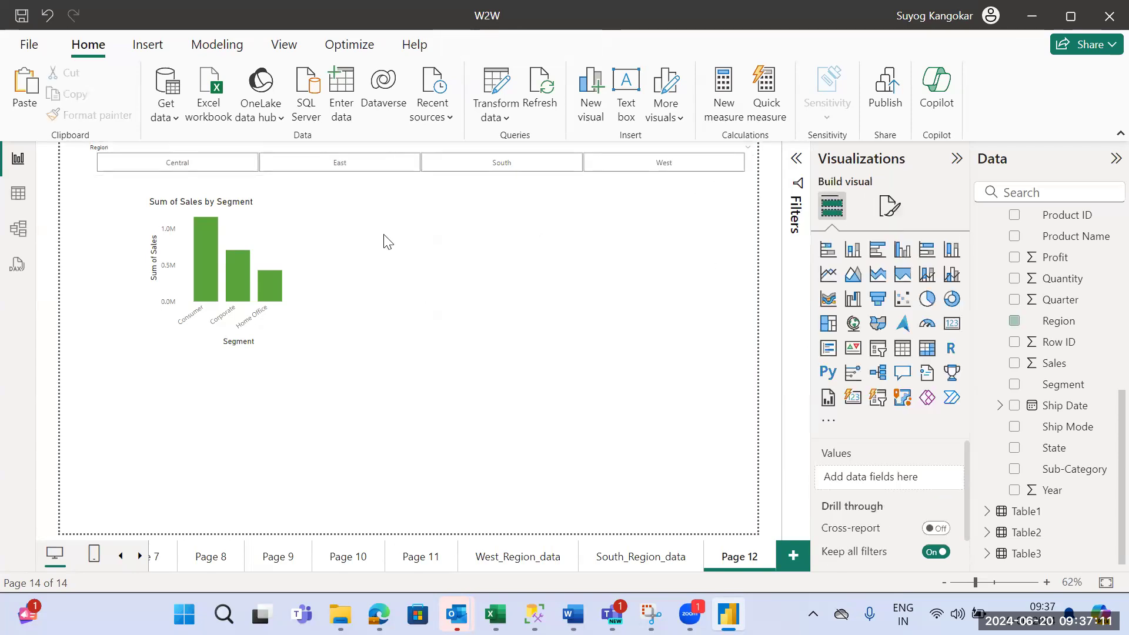
click(169, 170)
click(170, 167)
click(360, 172)
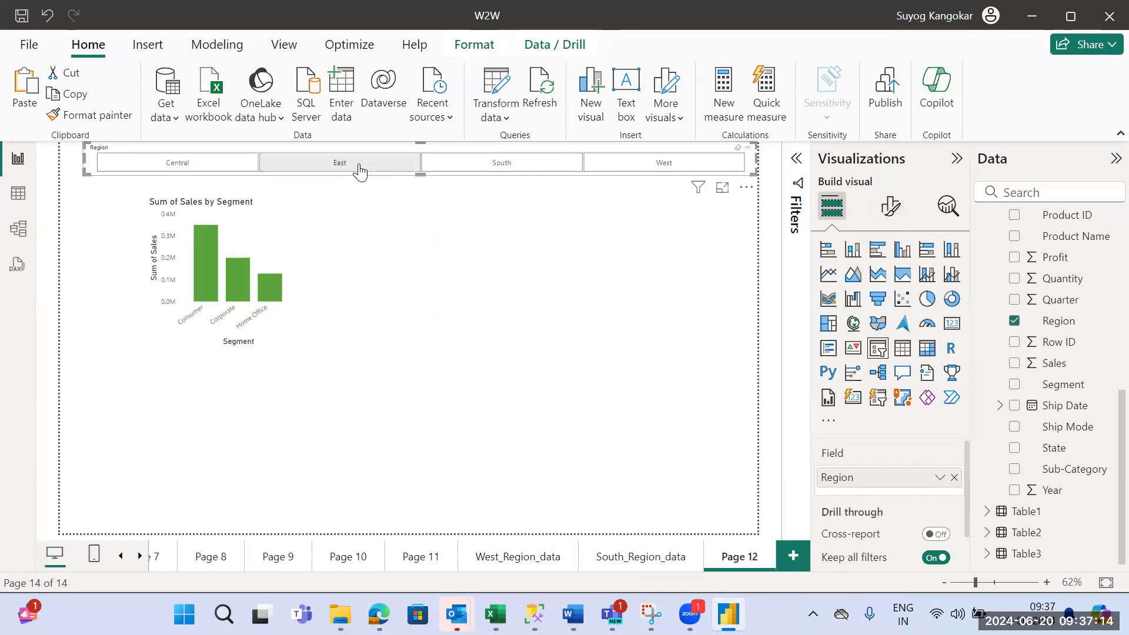
click(472, 170)
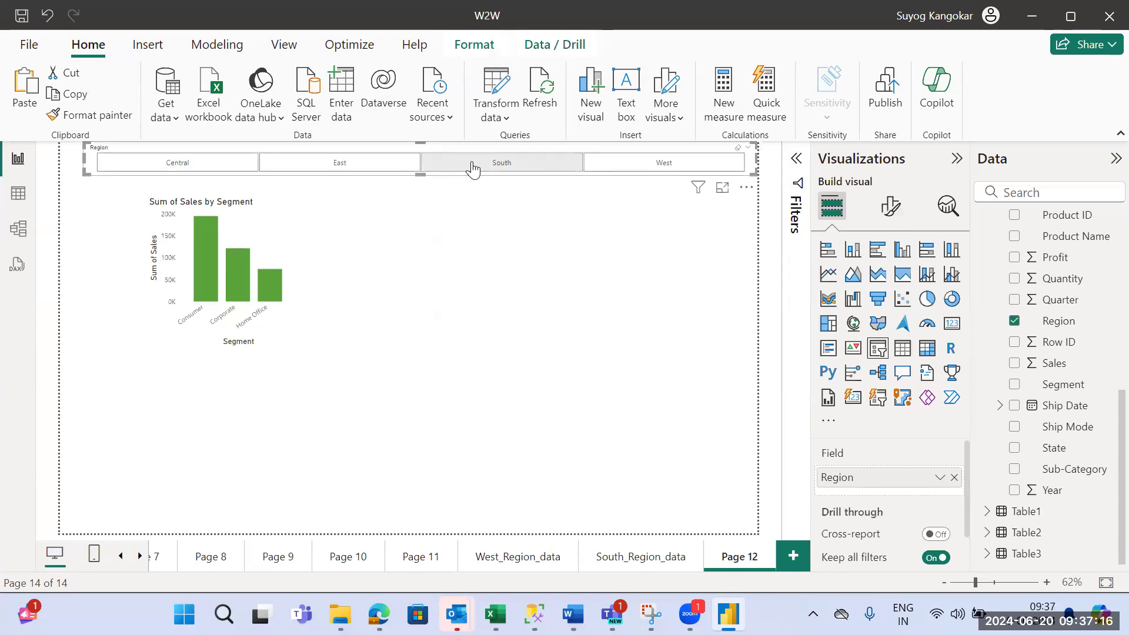
click(636, 168)
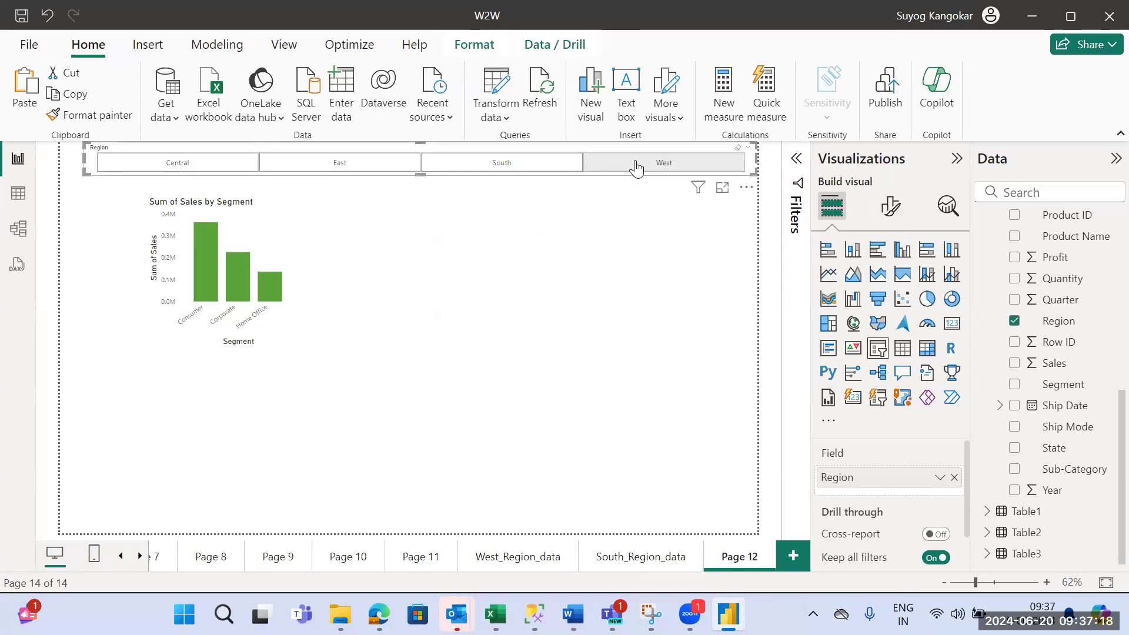
click(547, 416)
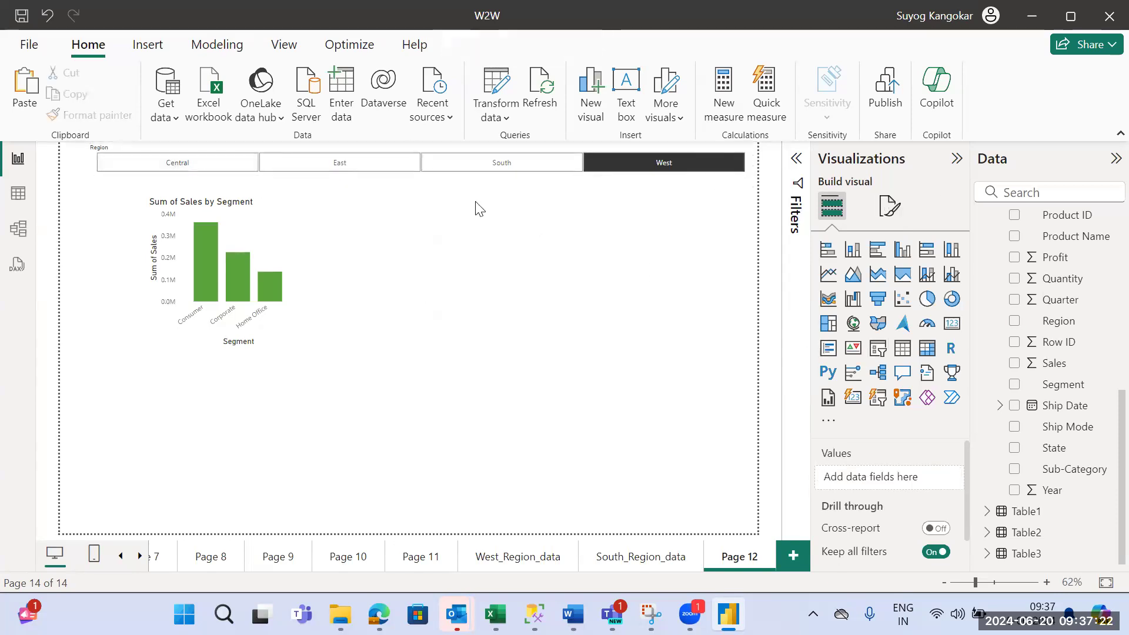
- Deselect and reselect the West tile, switch to South and back to West, then leave no region selected
click(625, 167)
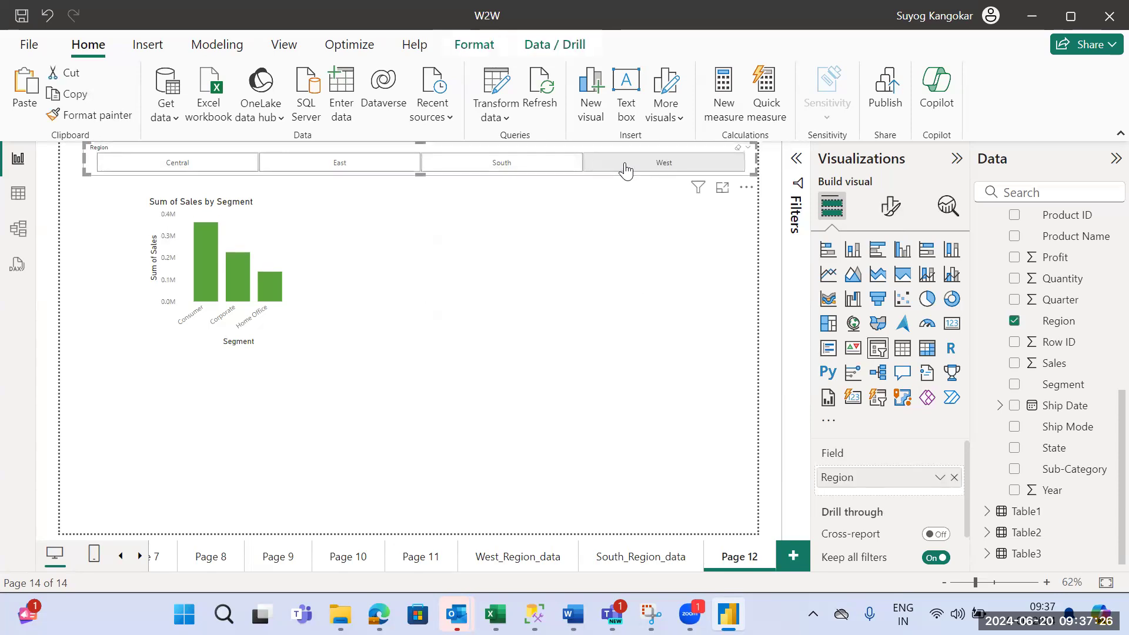
click(596, 250)
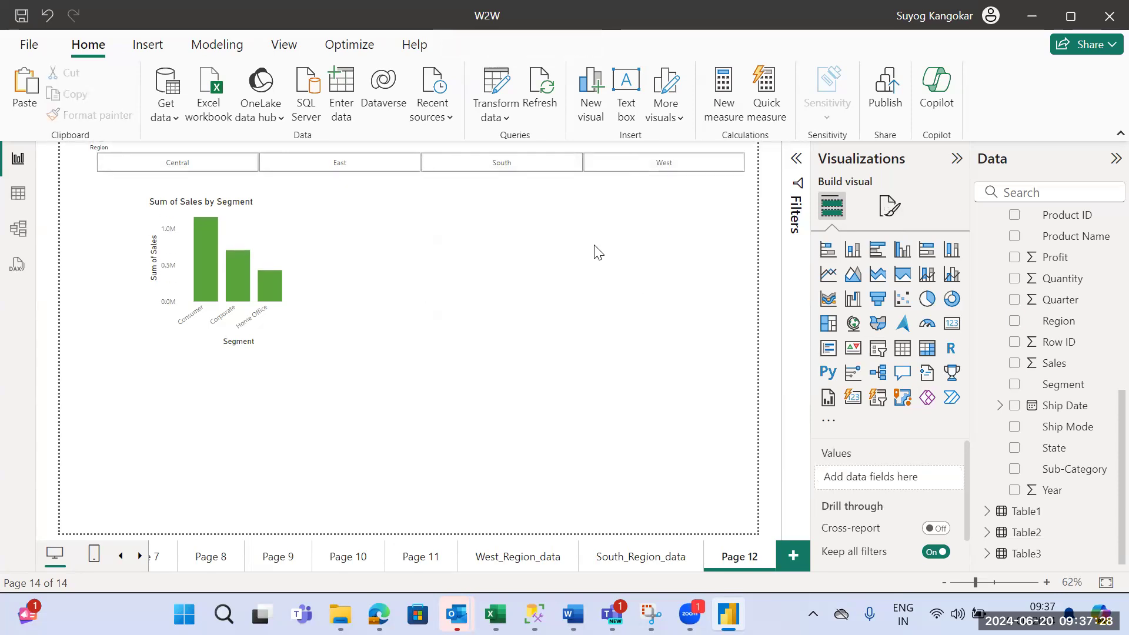
click(589, 170)
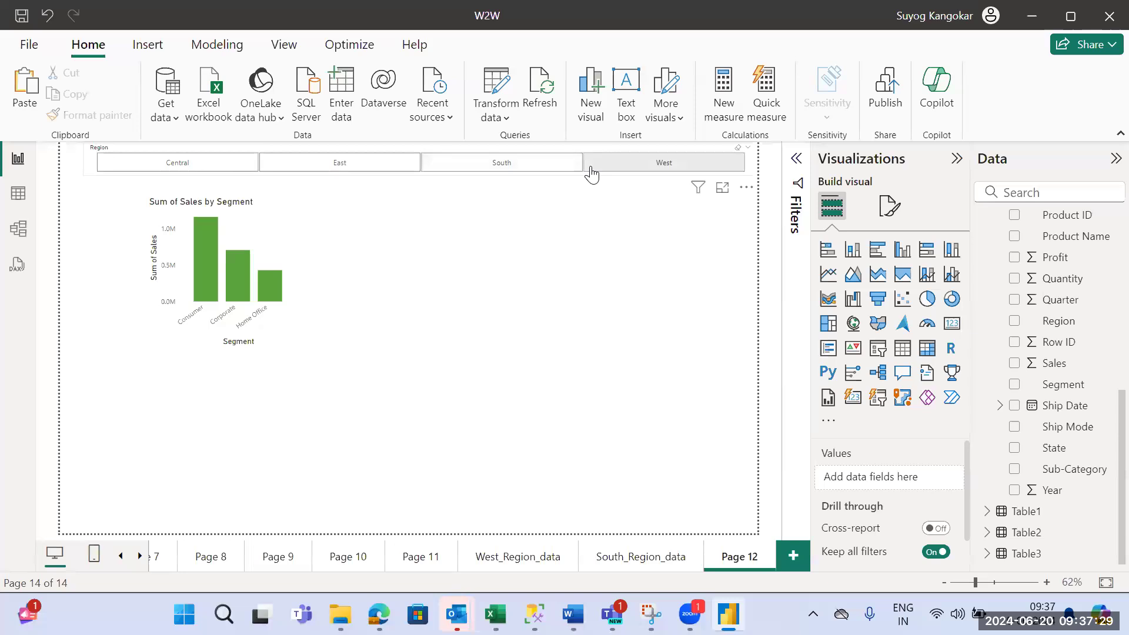
click(535, 163)
click(634, 166)
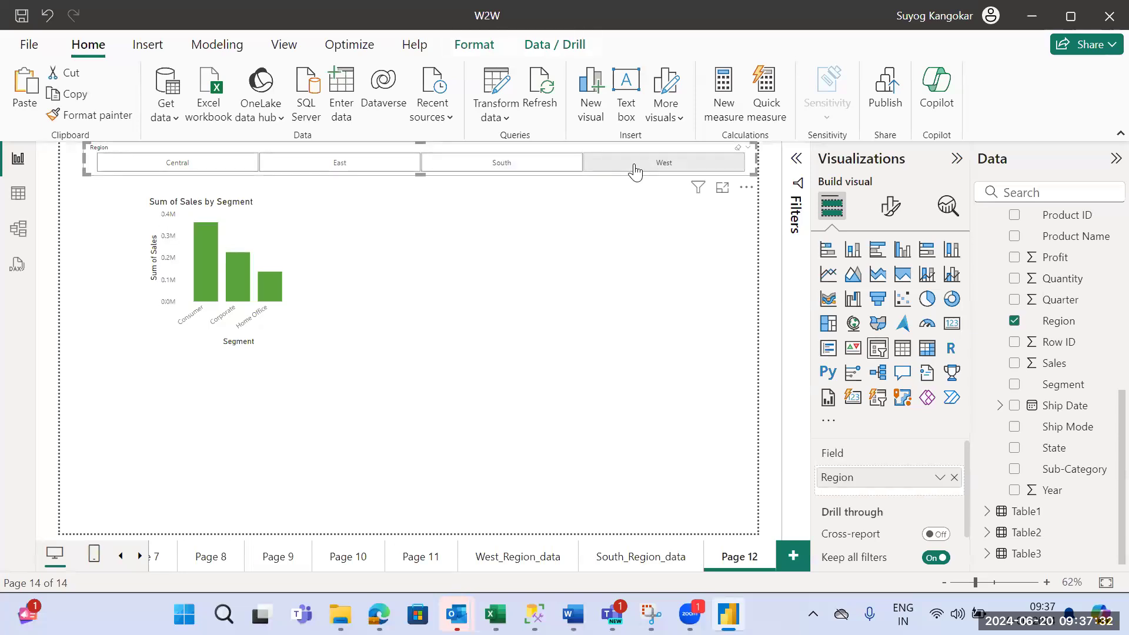
click(633, 162)
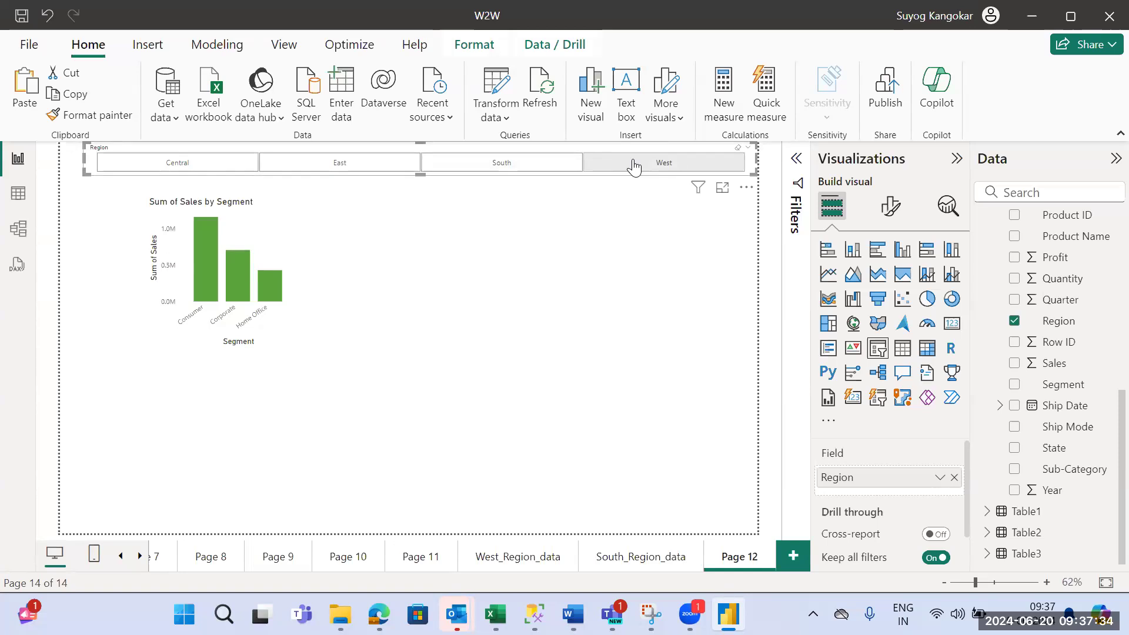
- Try the Dropdown style on the Region slicer, open and close its region list, and return the style to Tile
click(891, 205)
click(849, 330)
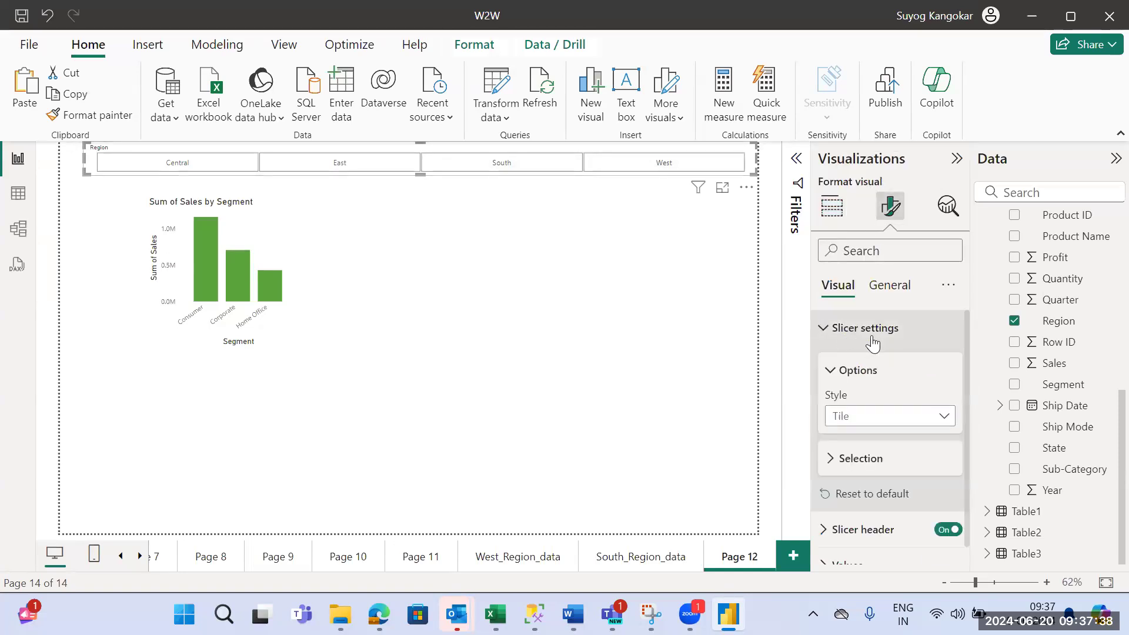
click(925, 429)
click(882, 481)
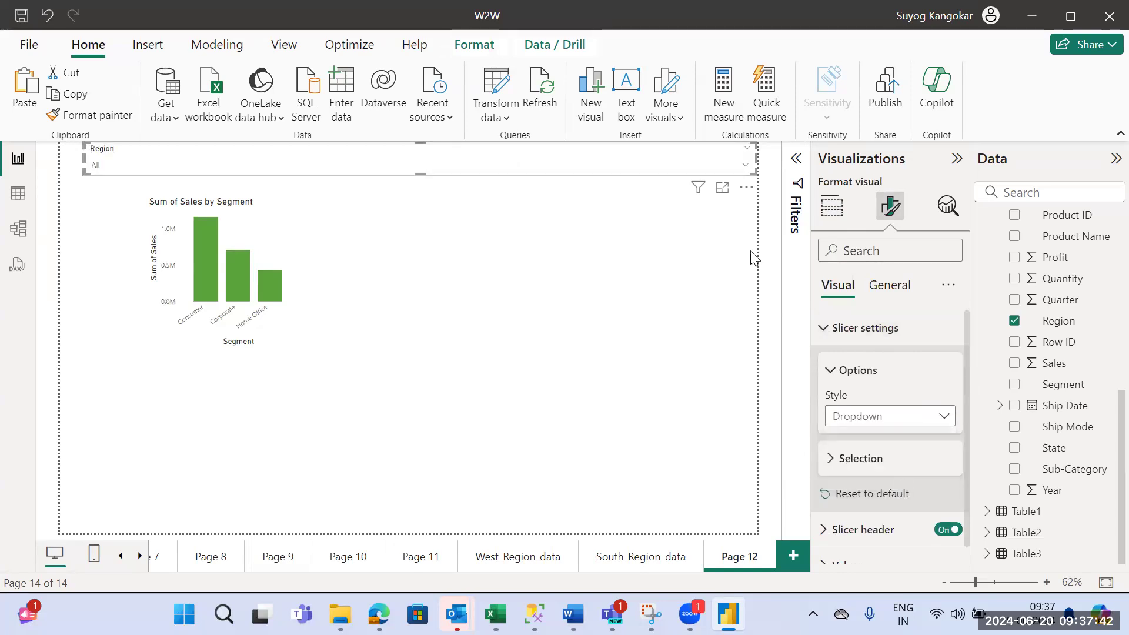
click(745, 166)
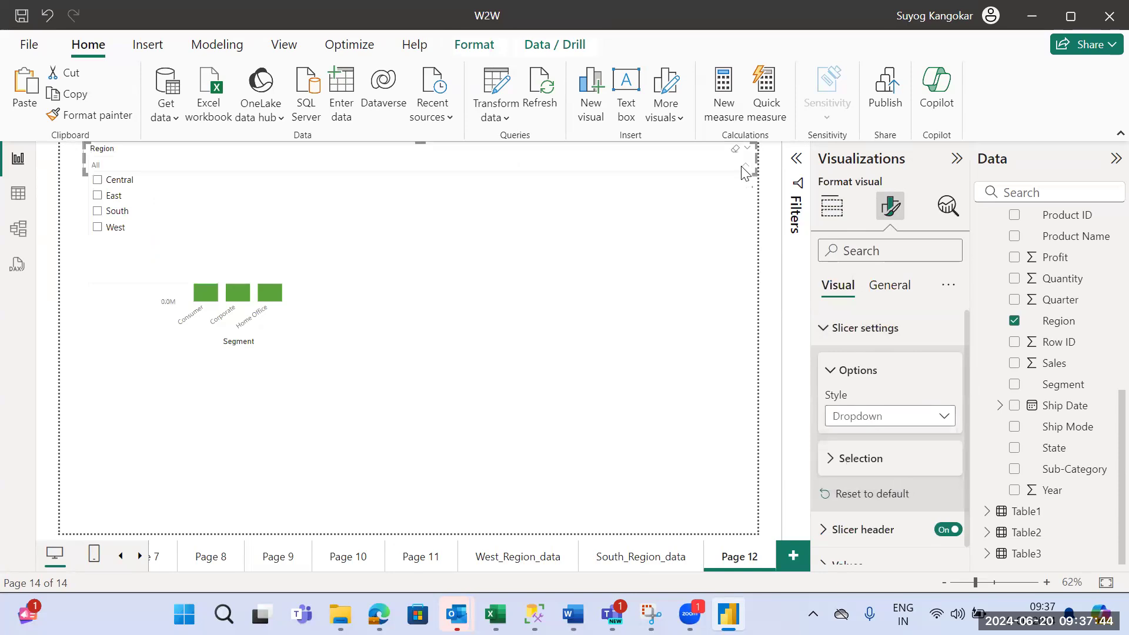
click(742, 169)
click(908, 428)
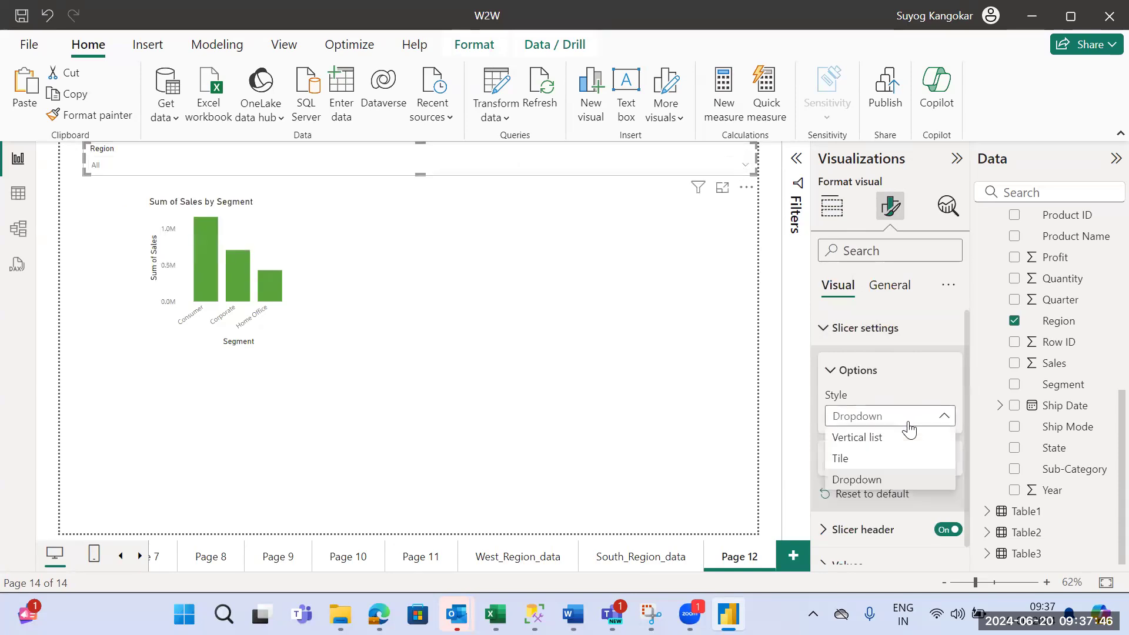
click(898, 458)
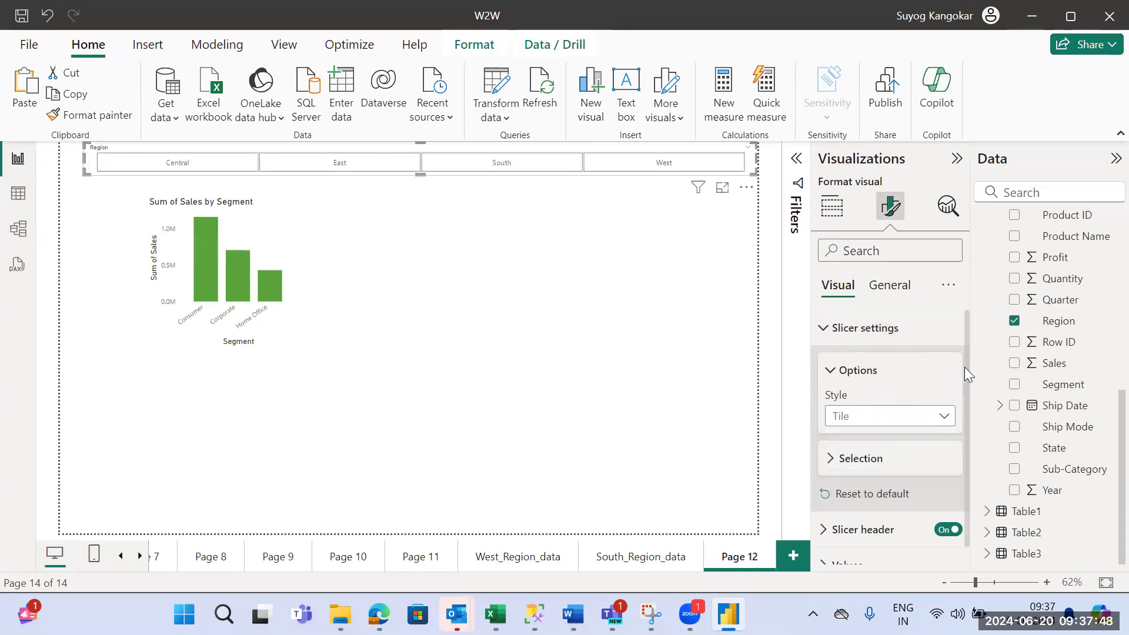
- Turn on Single select for the Region slicer and choose East, South and West in turn
scroll(965, 367, down, 1)
click(888, 447)
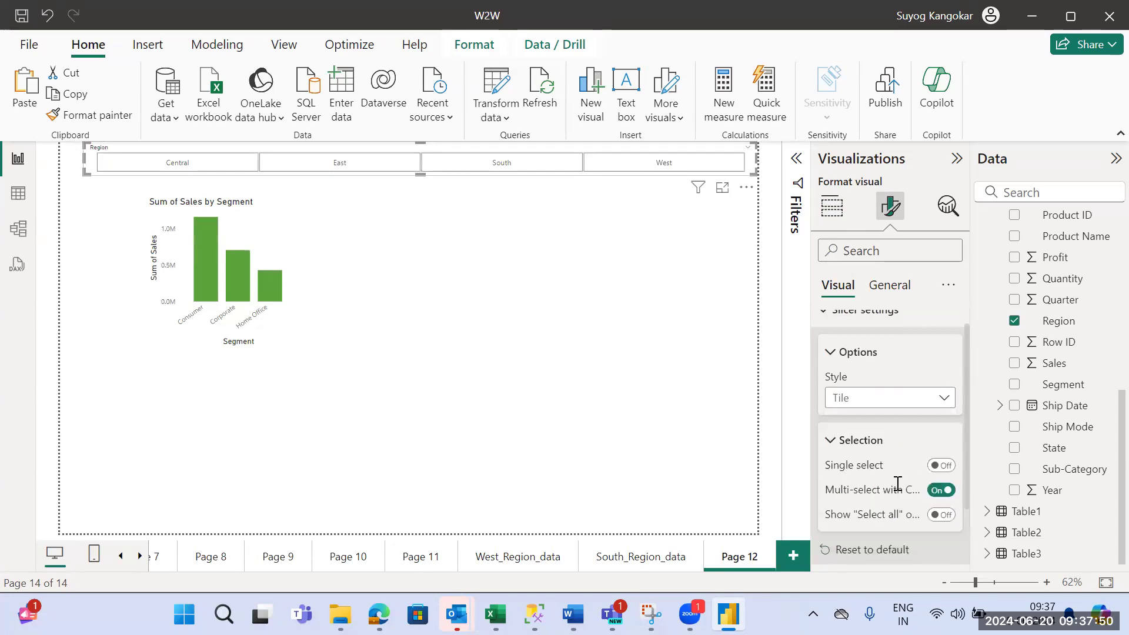
click(942, 466)
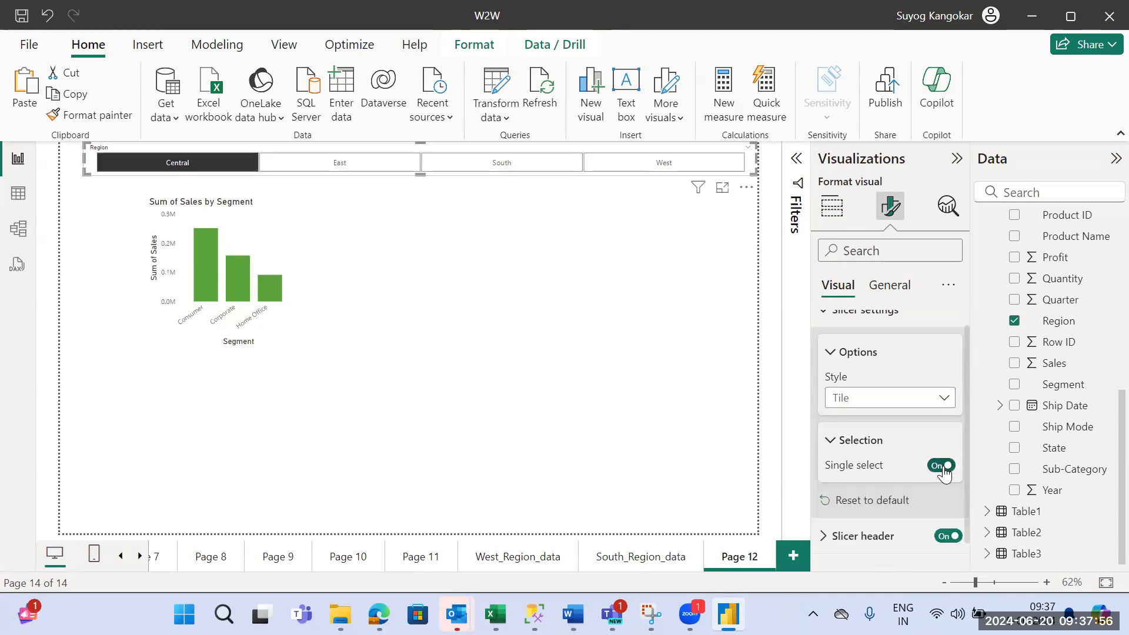
click(333, 161)
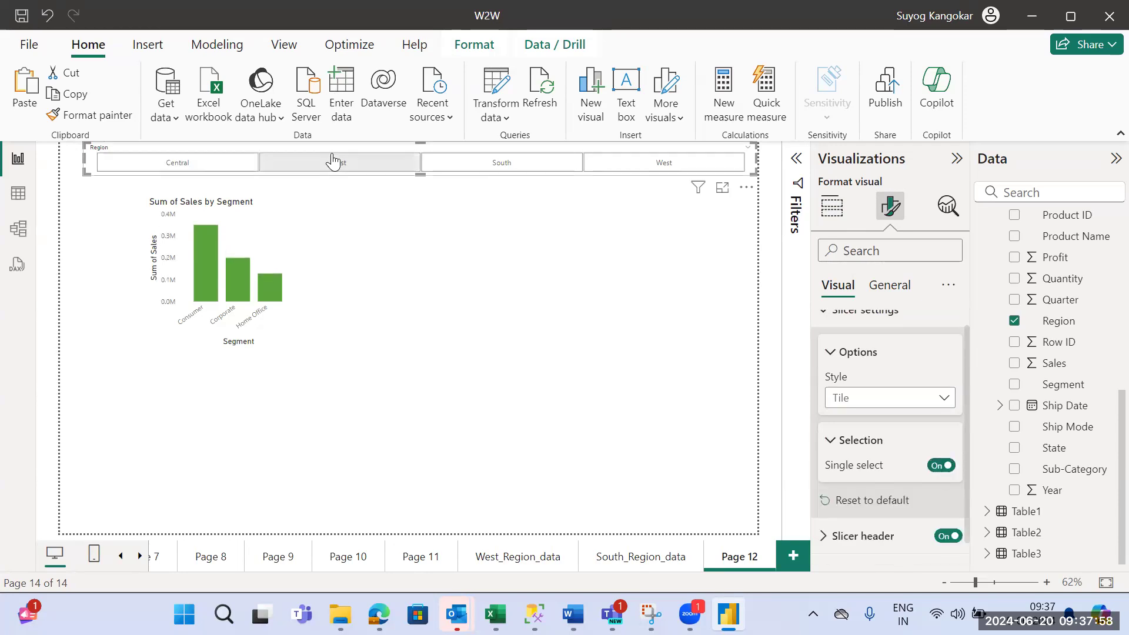
click(451, 165)
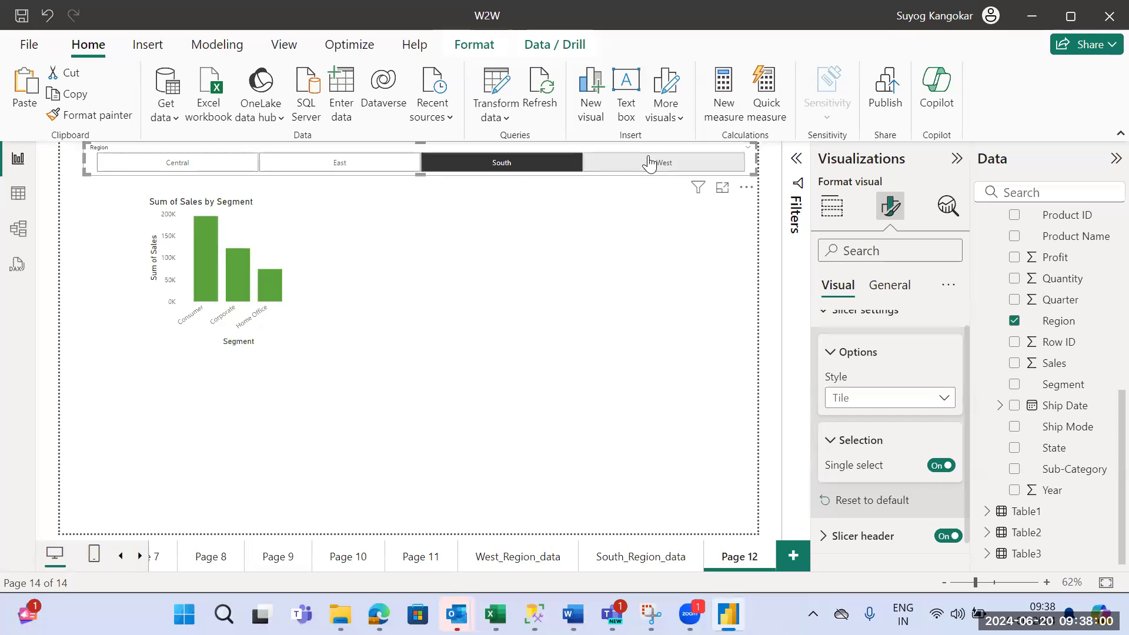
click(649, 163)
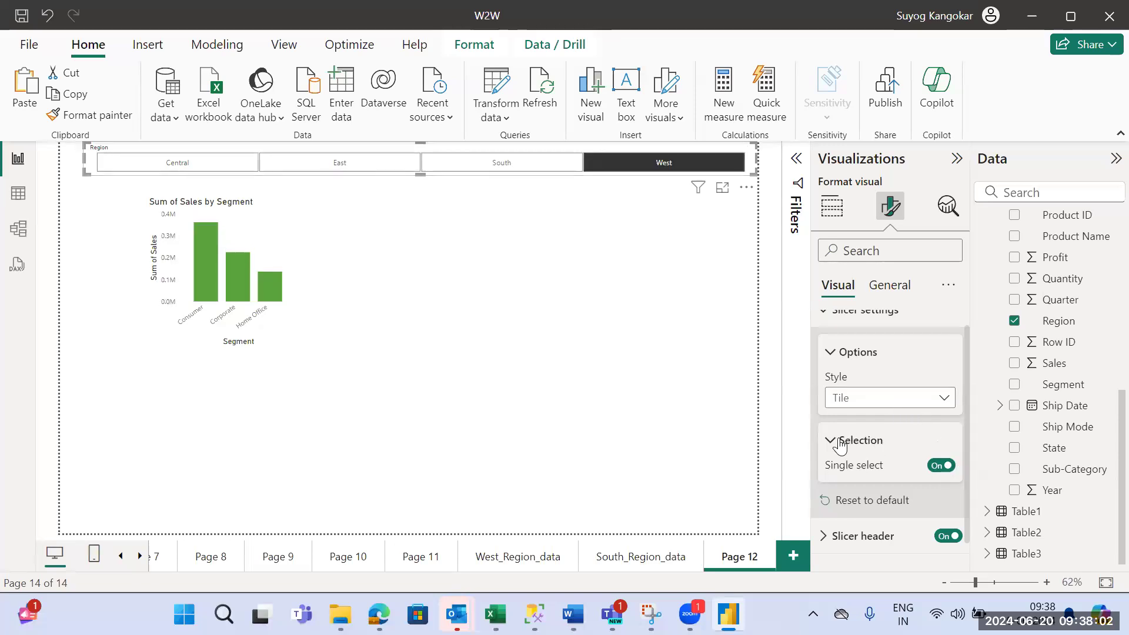
- Replace Single select with the "Select all" option on the Region slicer, select all regions, and deselect South and West
click(942, 465)
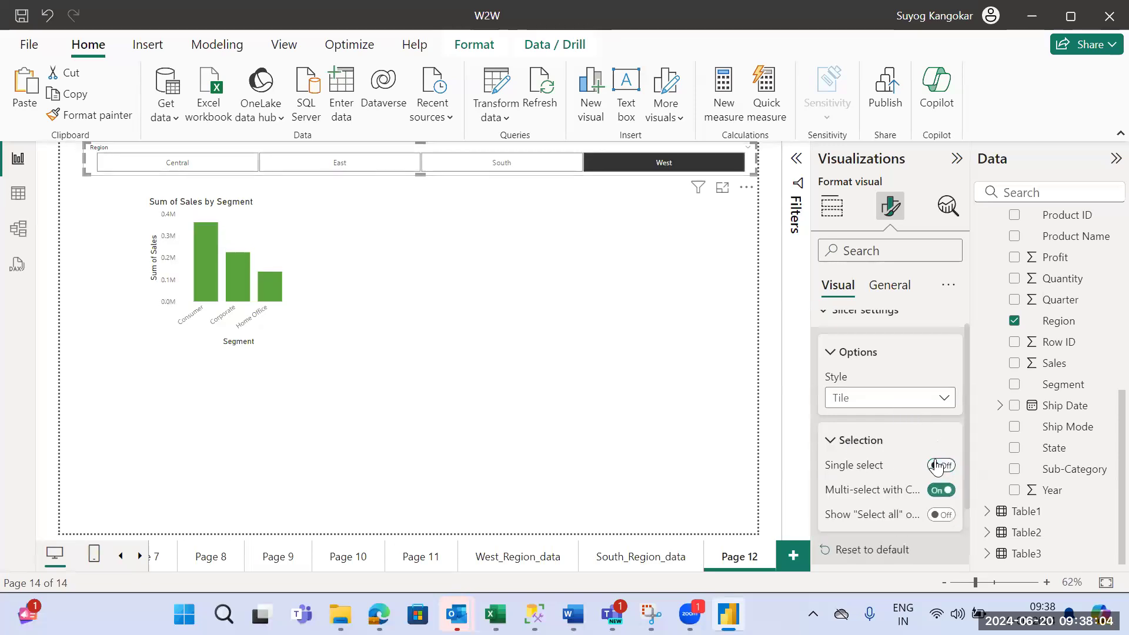
click(943, 515)
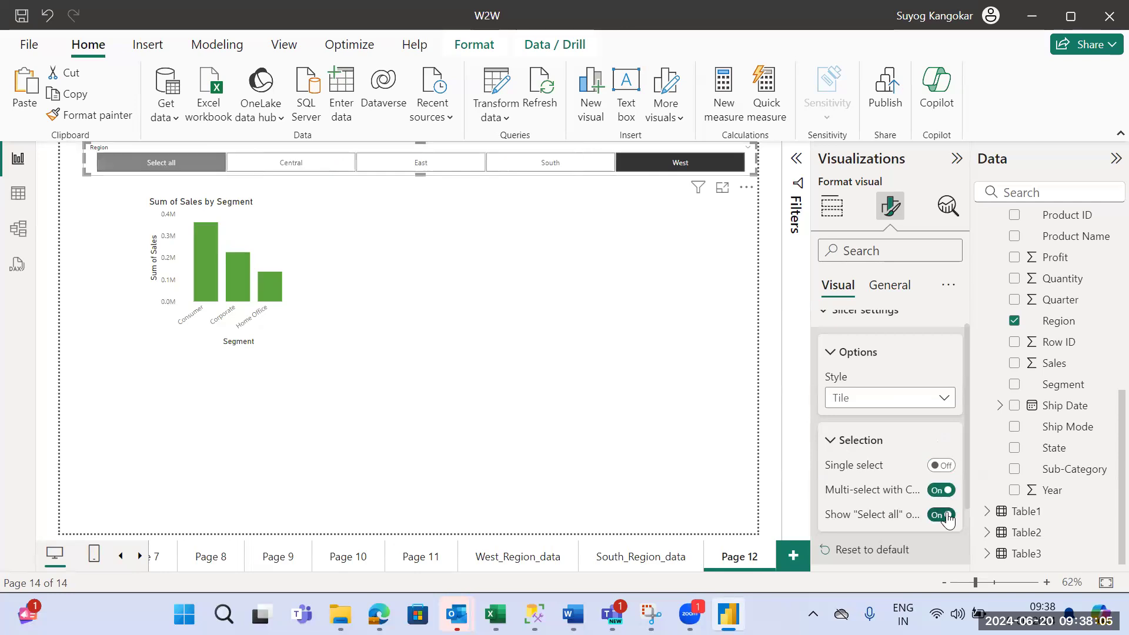
click(160, 167)
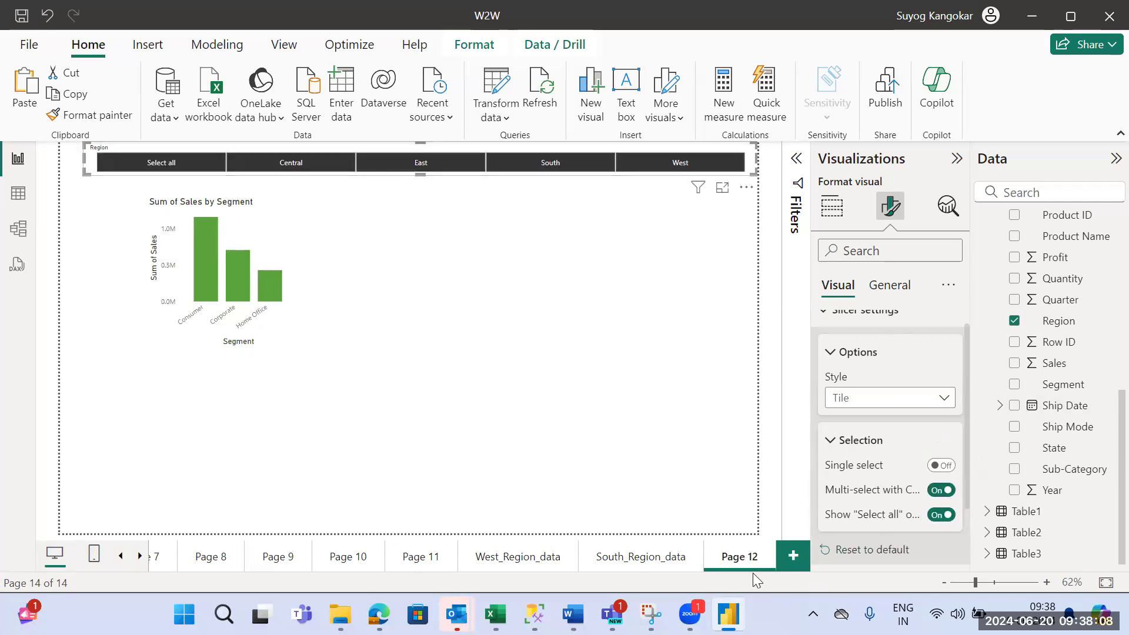
click(567, 167)
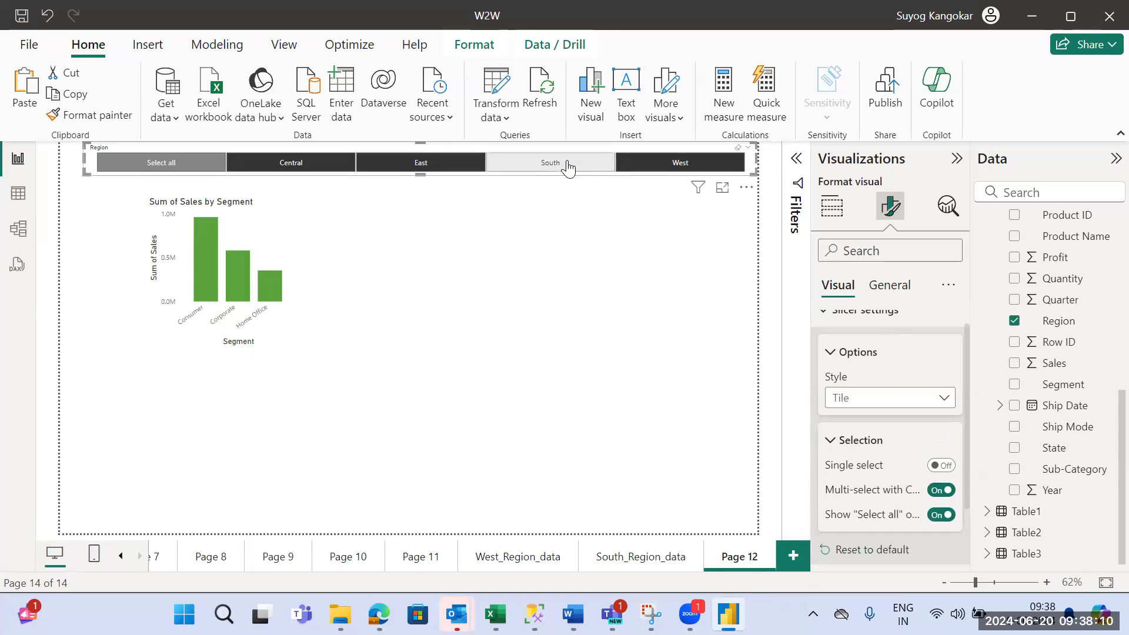
click(670, 168)
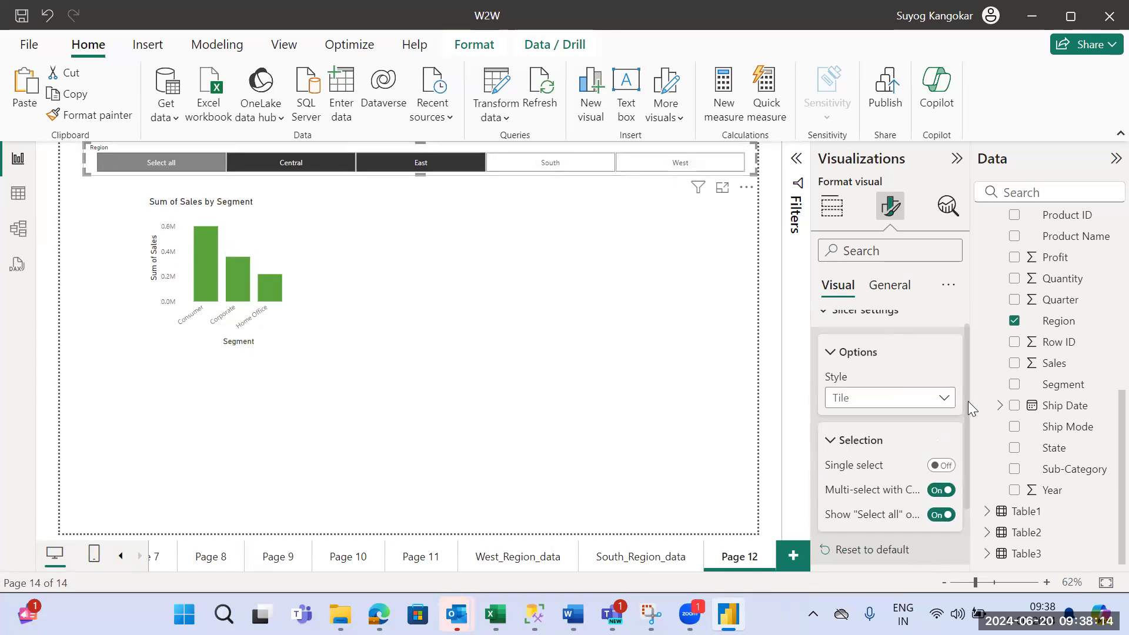
- Turn off the "Select all" option for the Region slicer and clear its selected regions
scroll(968, 401, up, 1)
scroll(980, 401, down, 2)
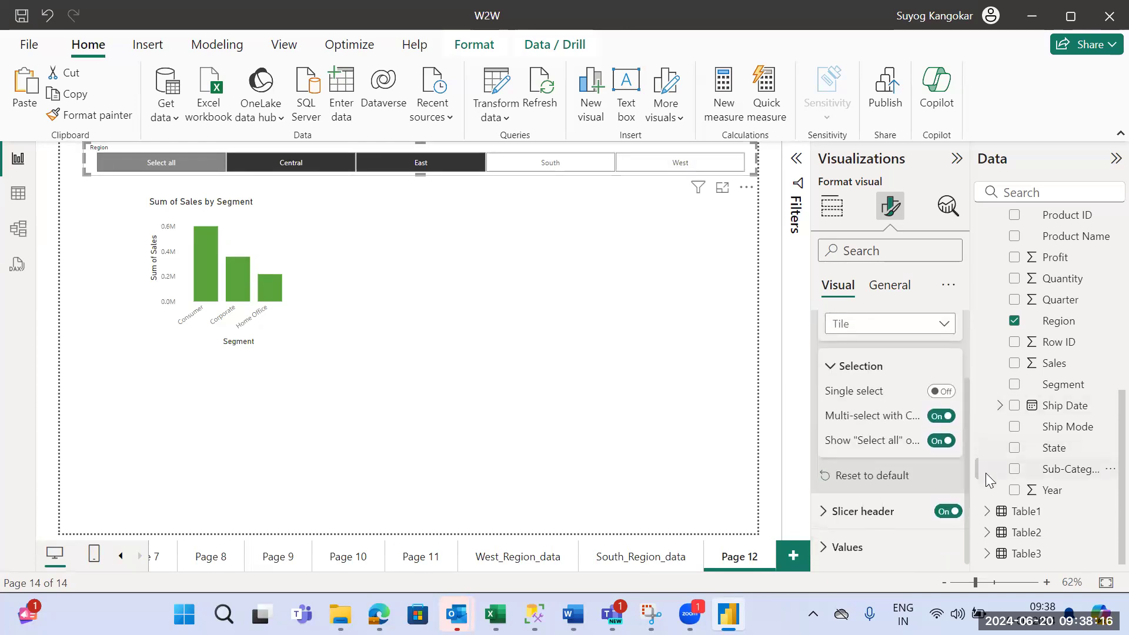
scroll(980, 369, up, 2)
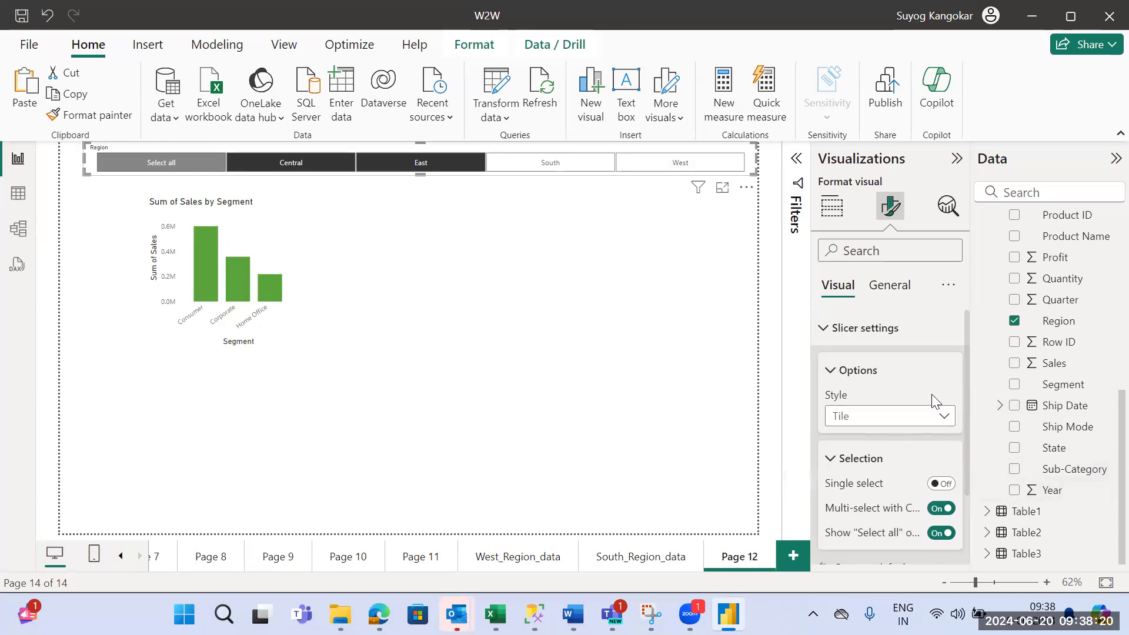
click(941, 533)
click(683, 163)
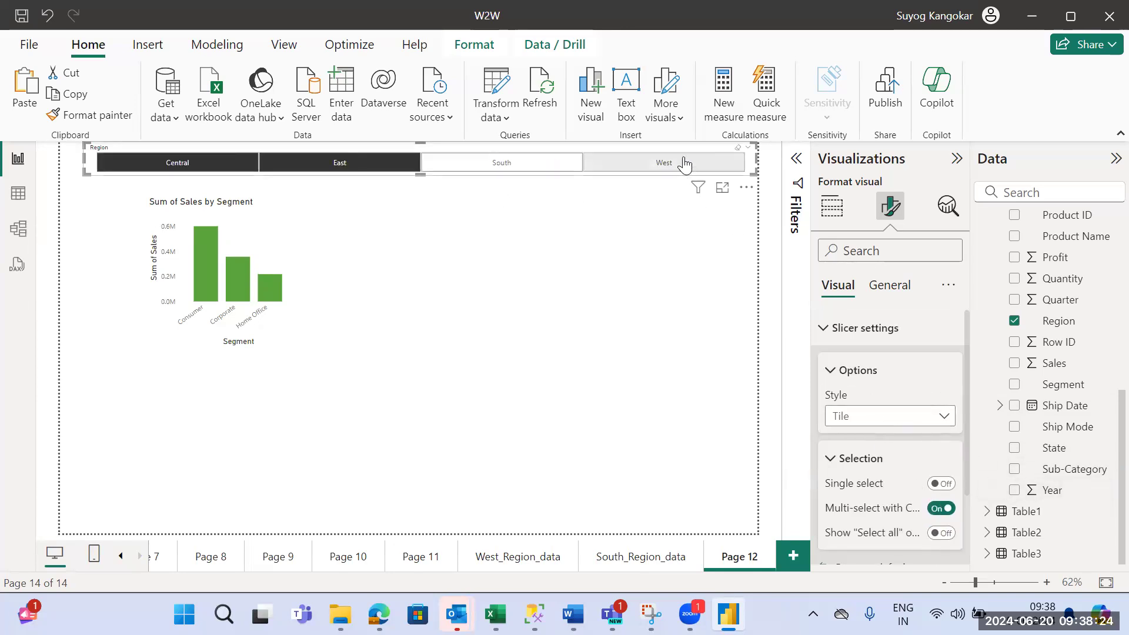
click(737, 148)
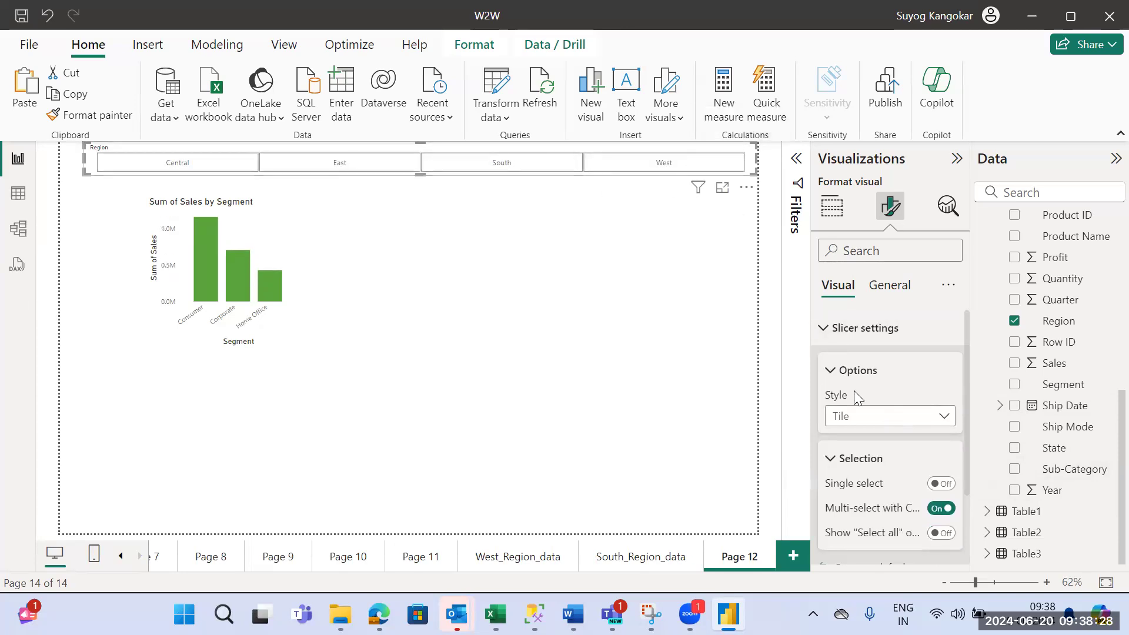
- Try the Vertical list style on the Region slicer, and set its style to Dropdown
click(864, 419)
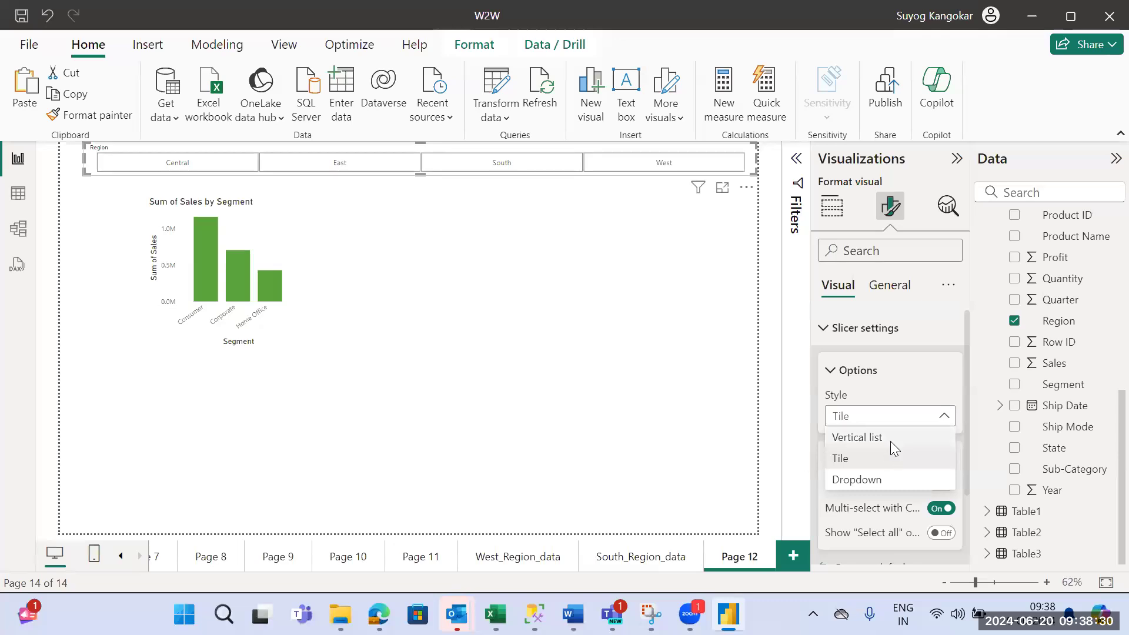
click(891, 441)
click(882, 419)
click(890, 473)
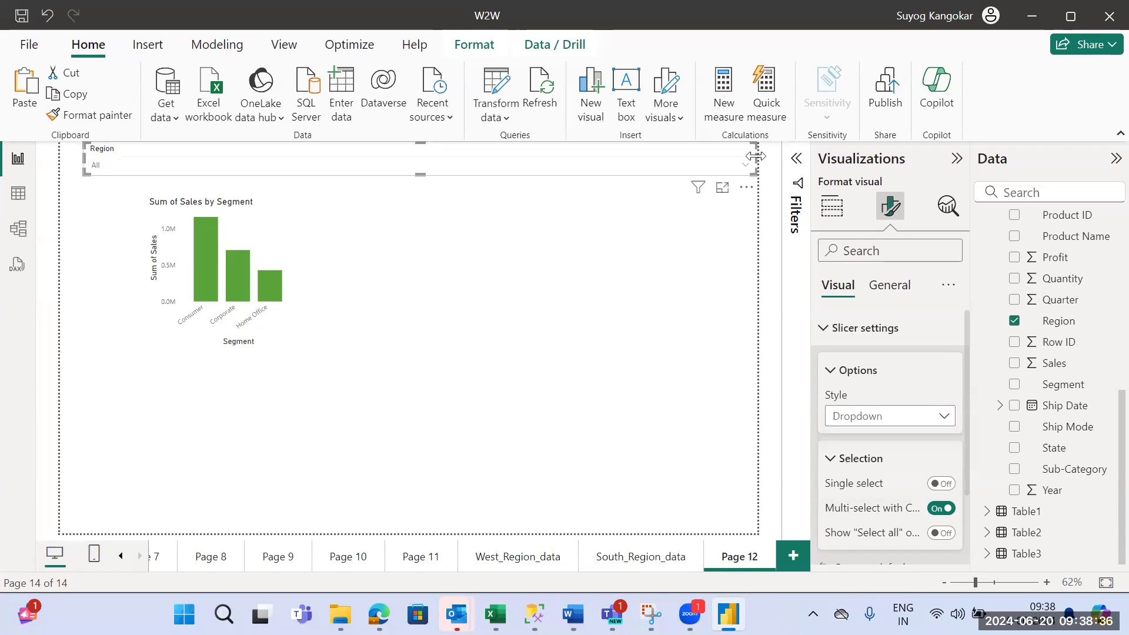
- Narrow the Region slicer to a compact box and move it to the upper-right corner of the report page
drag(541, 164, 198, 171)
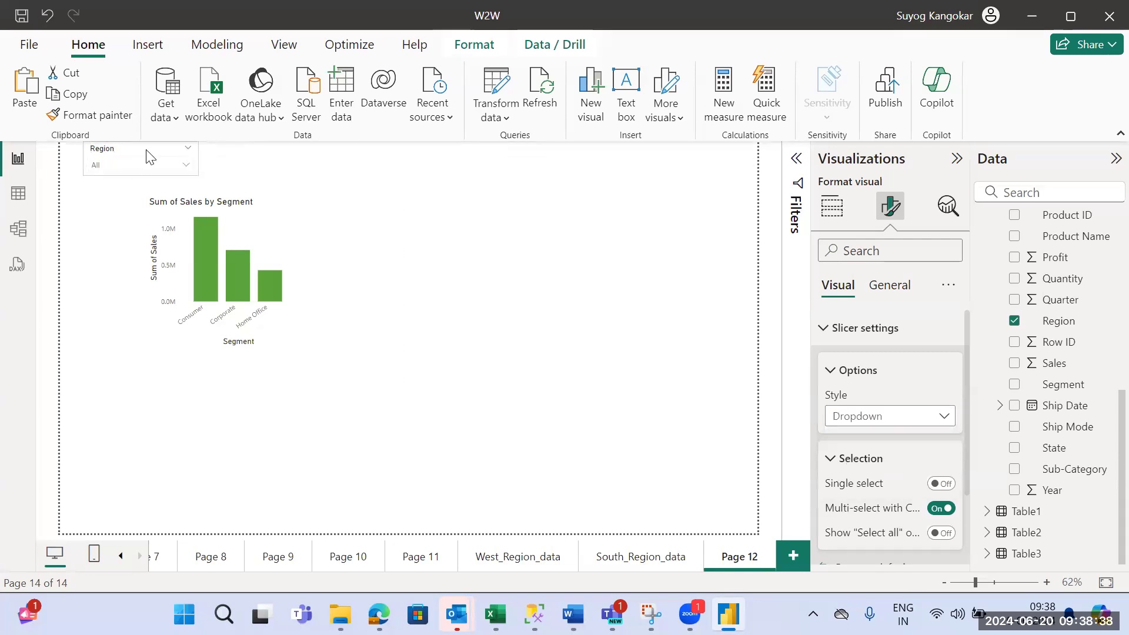
drag(455, 175, 677, 163)
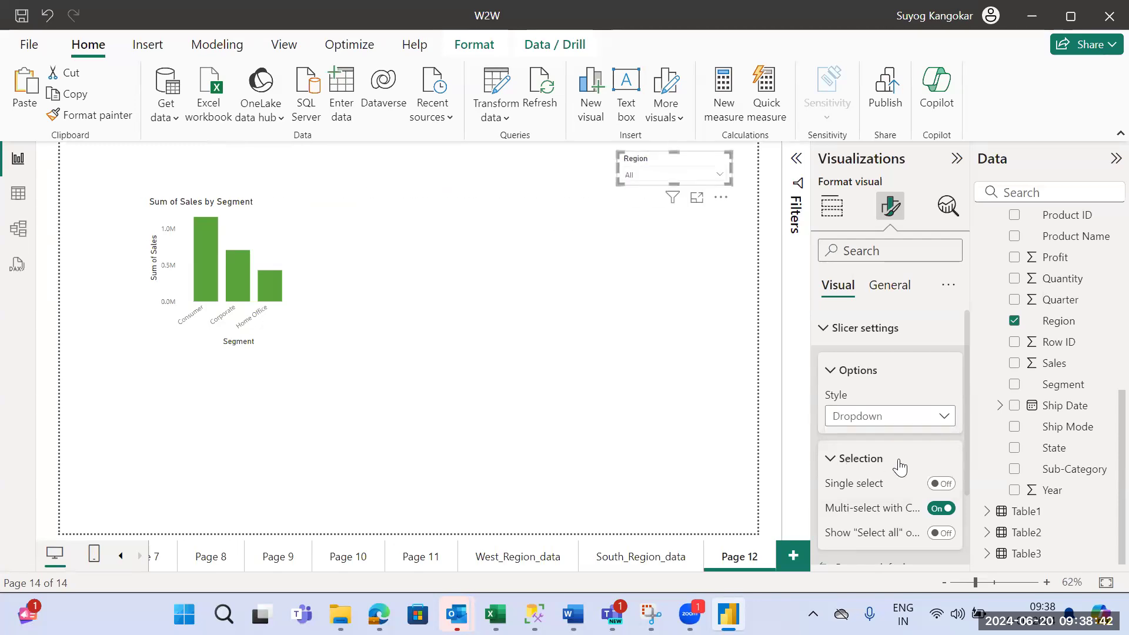
click(458, 187)
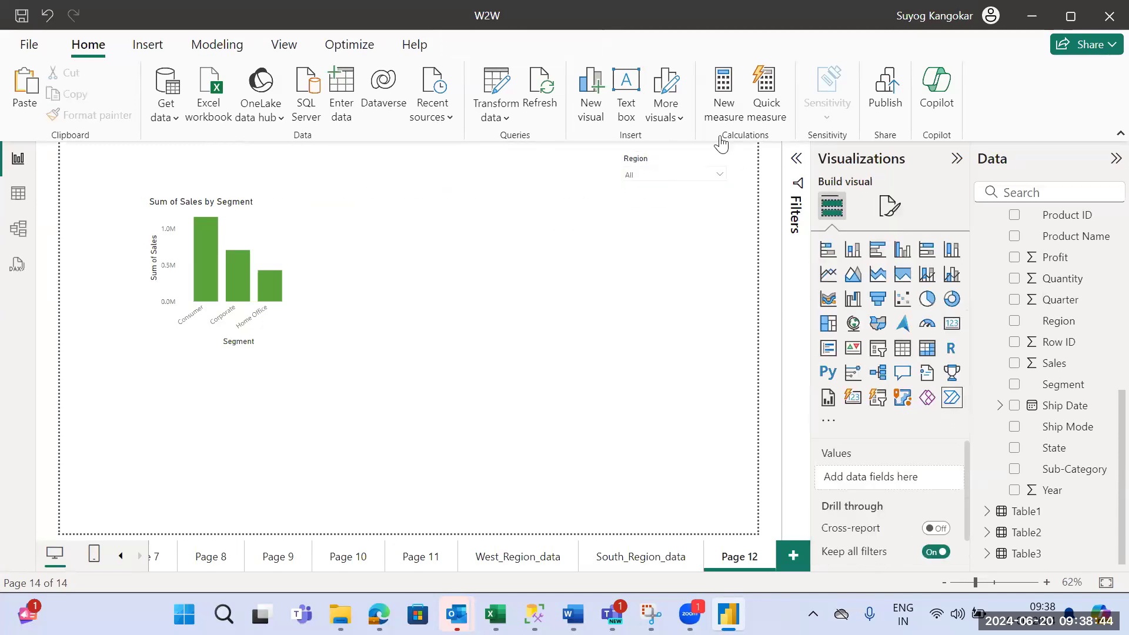
- Duplicate the Region slicer and place the copy beside the original, on its left
click(696, 163)
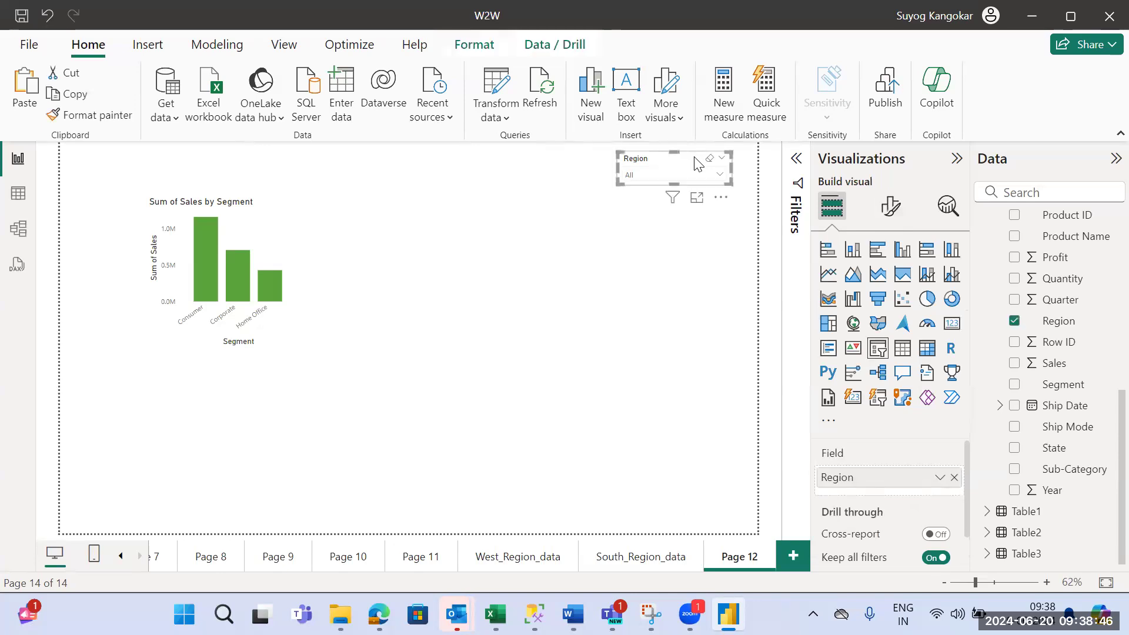
click(502, 159)
drag(644, 171, 649, 176)
key(ctrl+c)
key(ctrl+v)
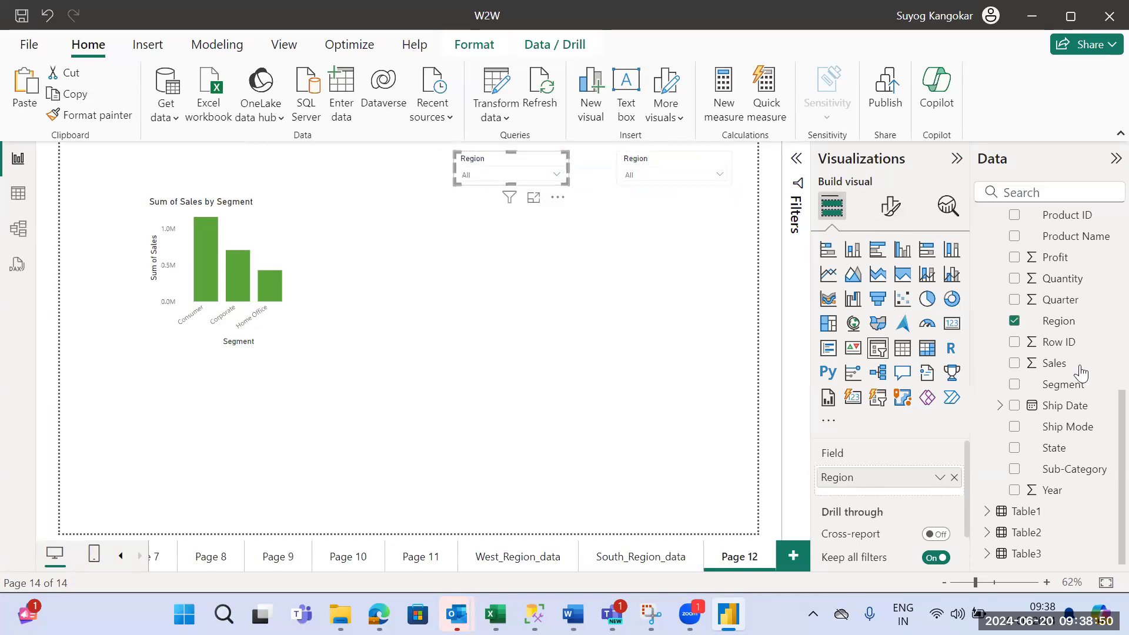
- Replace the Region field with Segment in the copied slicer and check its dropdown list
click(1015, 385)
click(552, 175)
click(553, 177)
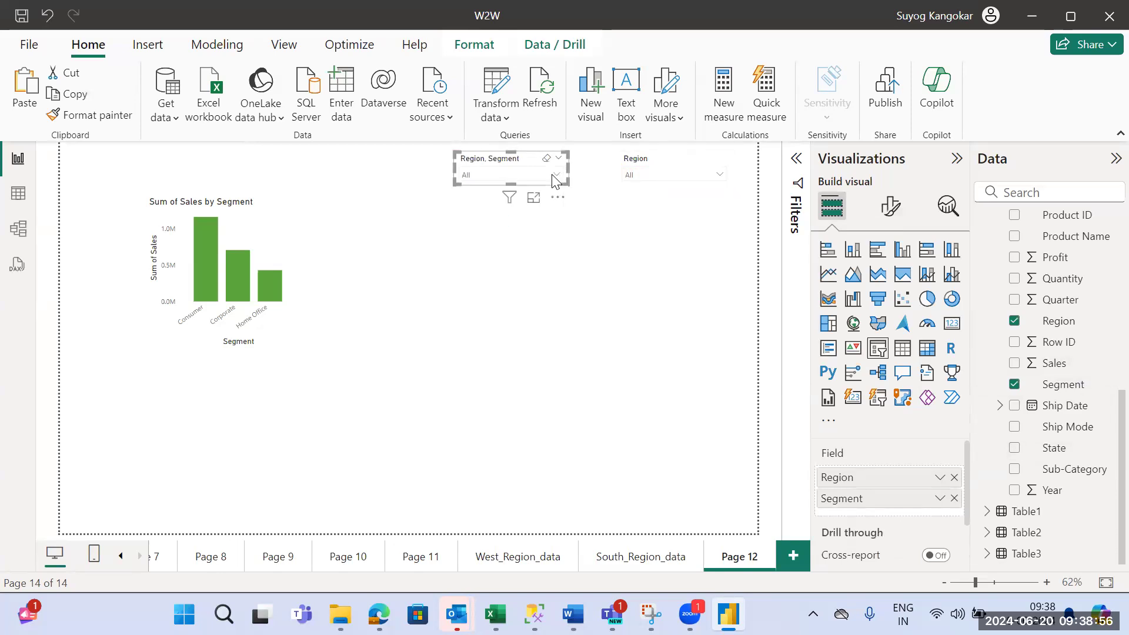
click(955, 478)
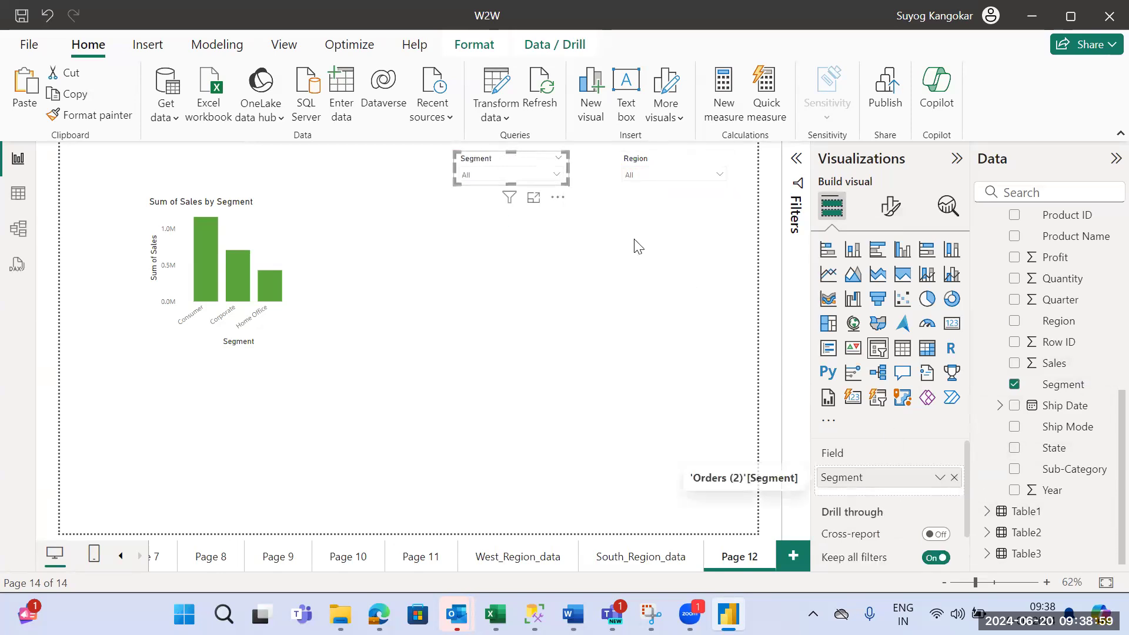
click(557, 177)
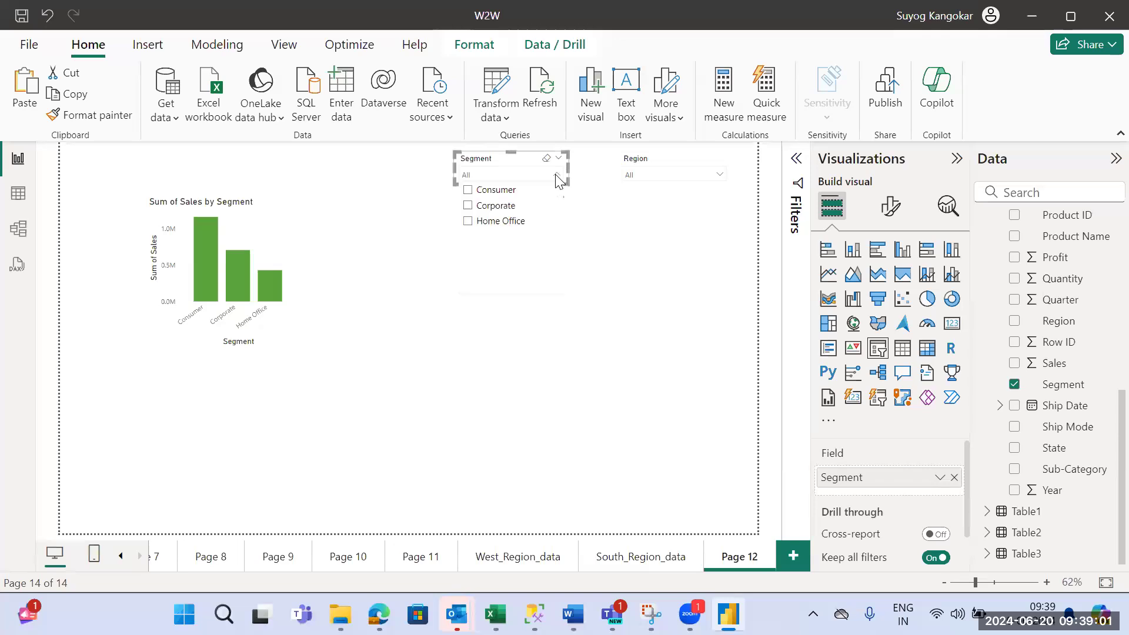
click(666, 293)
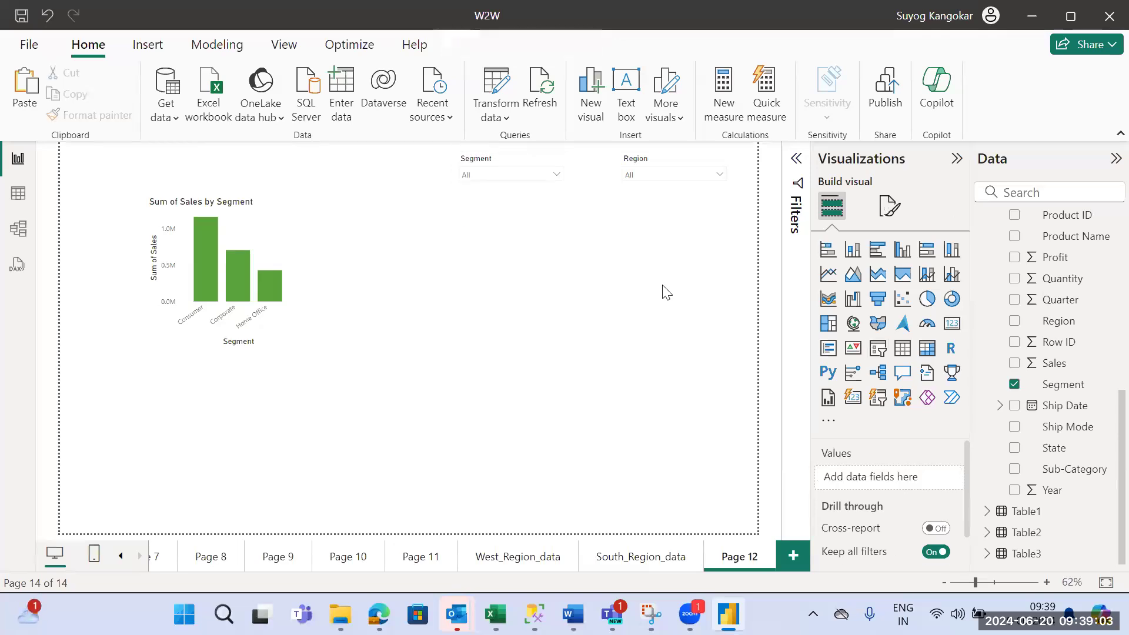
- Widen the Segment slicer leftward to span the area above the segment chart and set its style to Tile
click(521, 191)
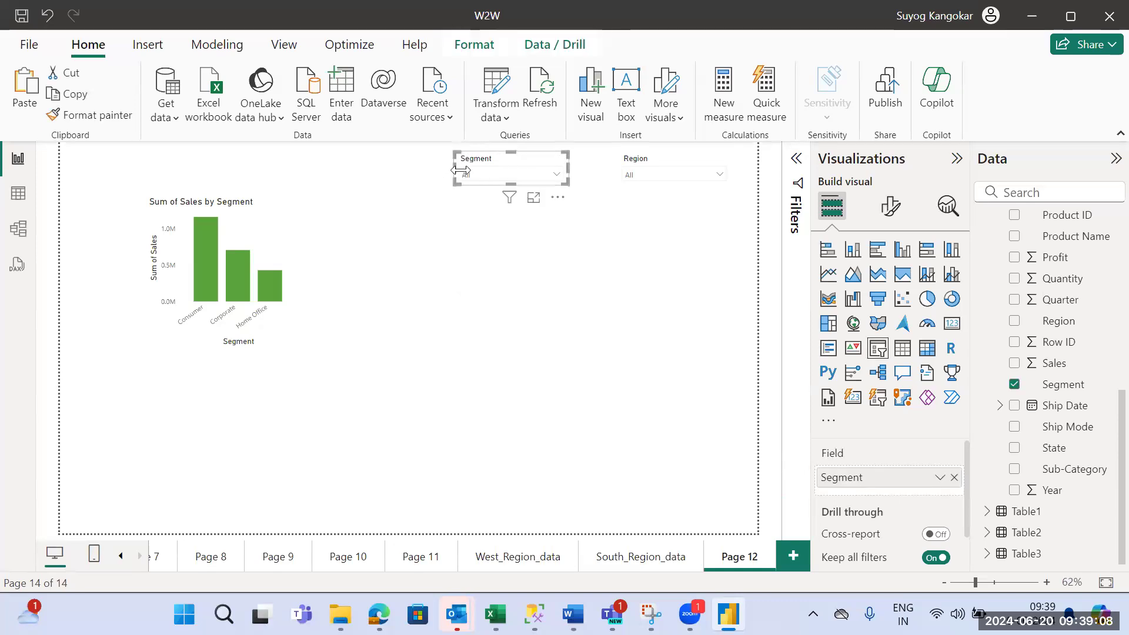
drag(458, 169, 159, 170)
click(889, 206)
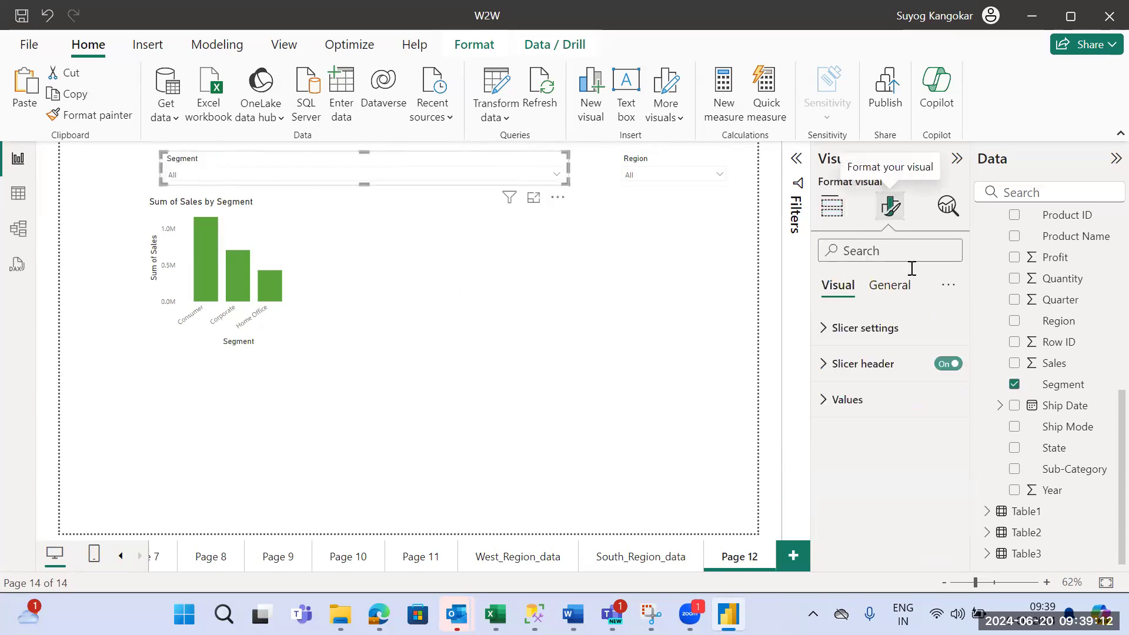
click(891, 328)
click(896, 417)
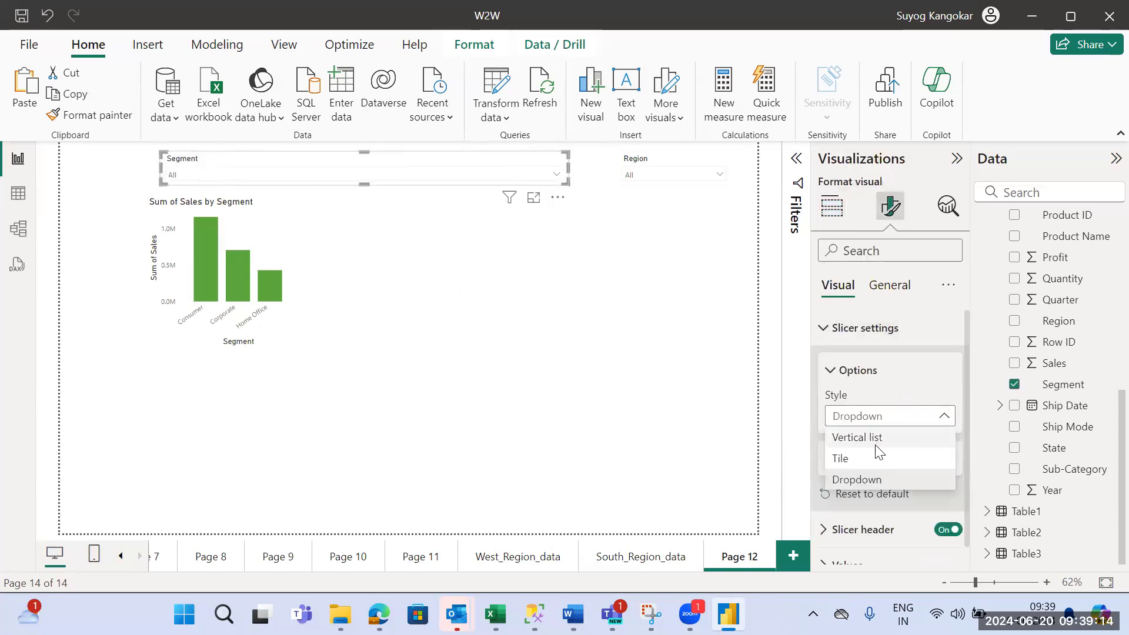
click(878, 456)
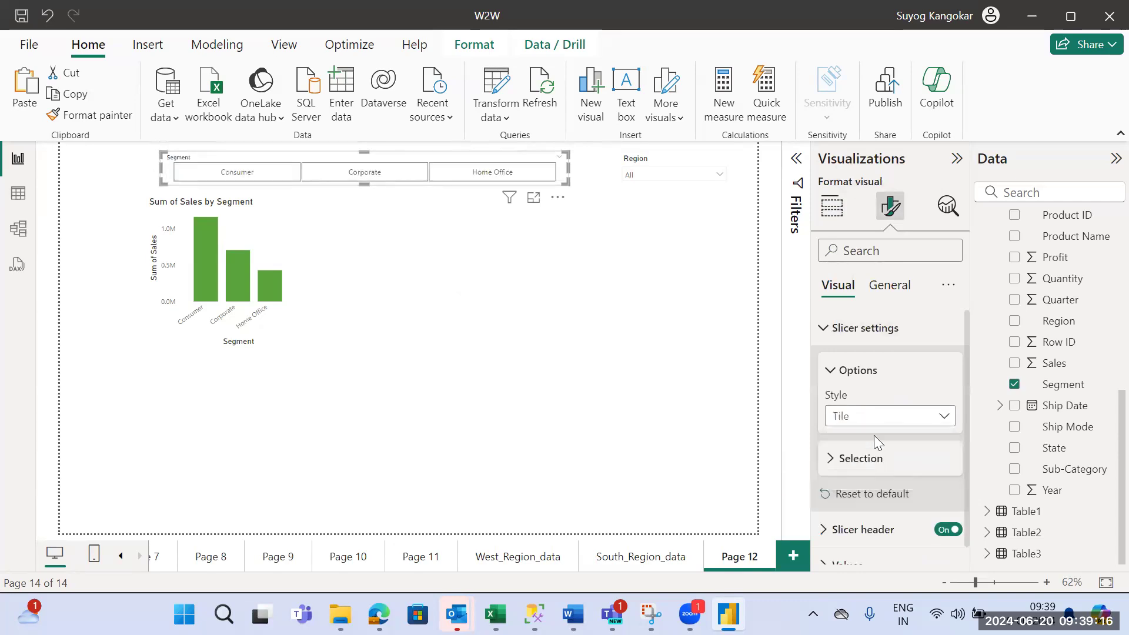
- Collapse the Options and Selection groups in the Segment slicer's settings
click(835, 380)
click(844, 413)
click(834, 413)
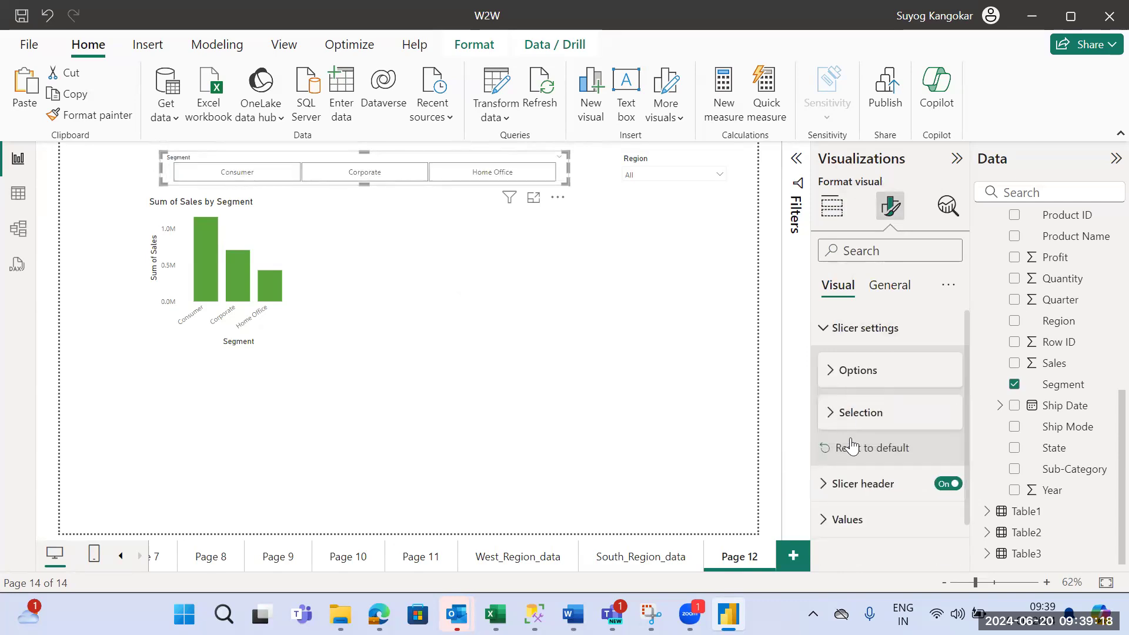
- Format the Segment slicer's values in the theme green, bold, with font size 13
click(862, 519)
drag(965, 370, 978, 466)
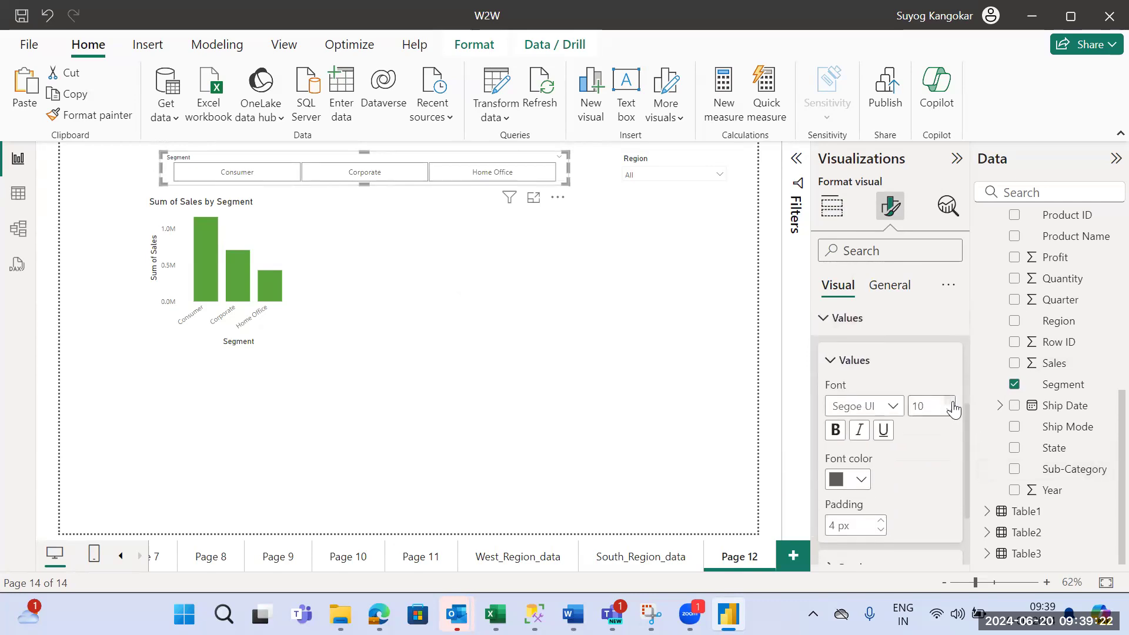
click(860, 479)
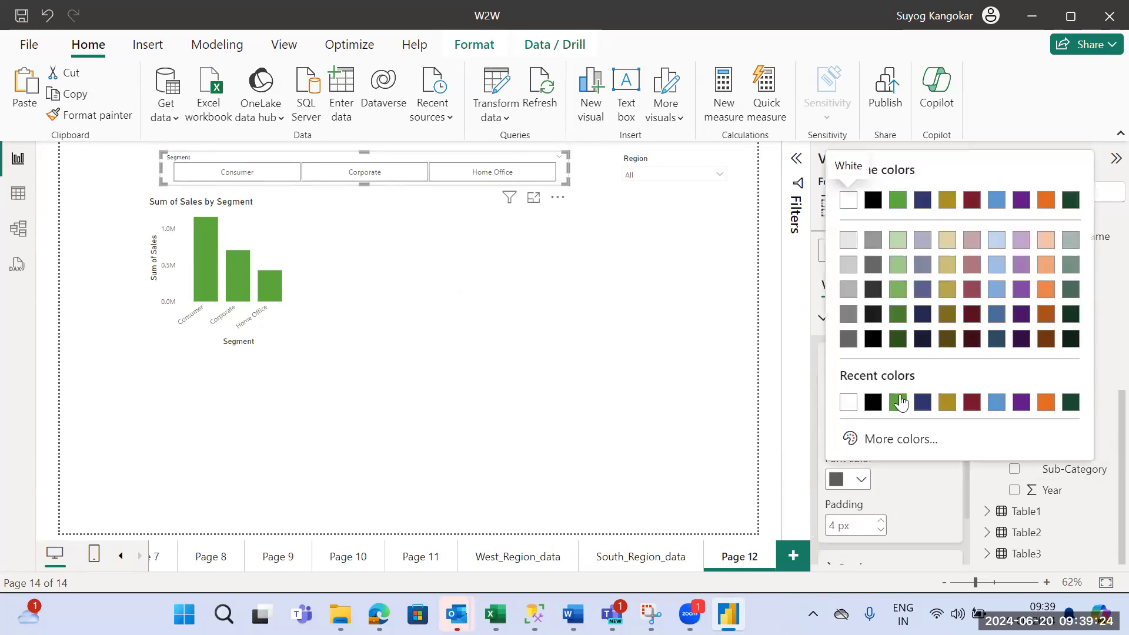
click(900, 402)
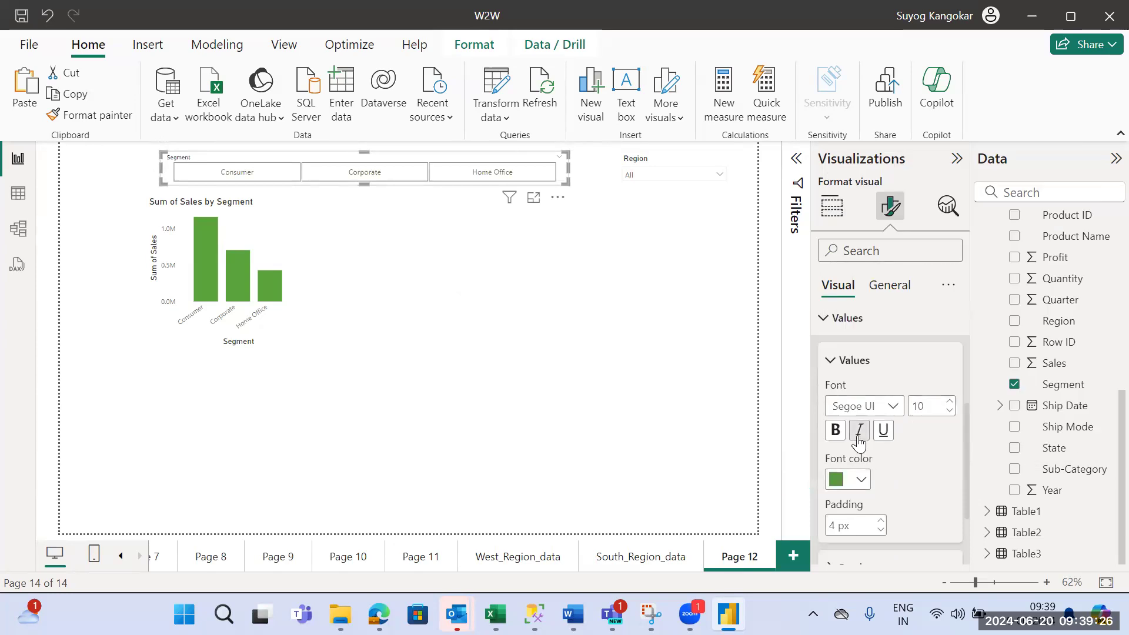
click(835, 430)
click(948, 401)
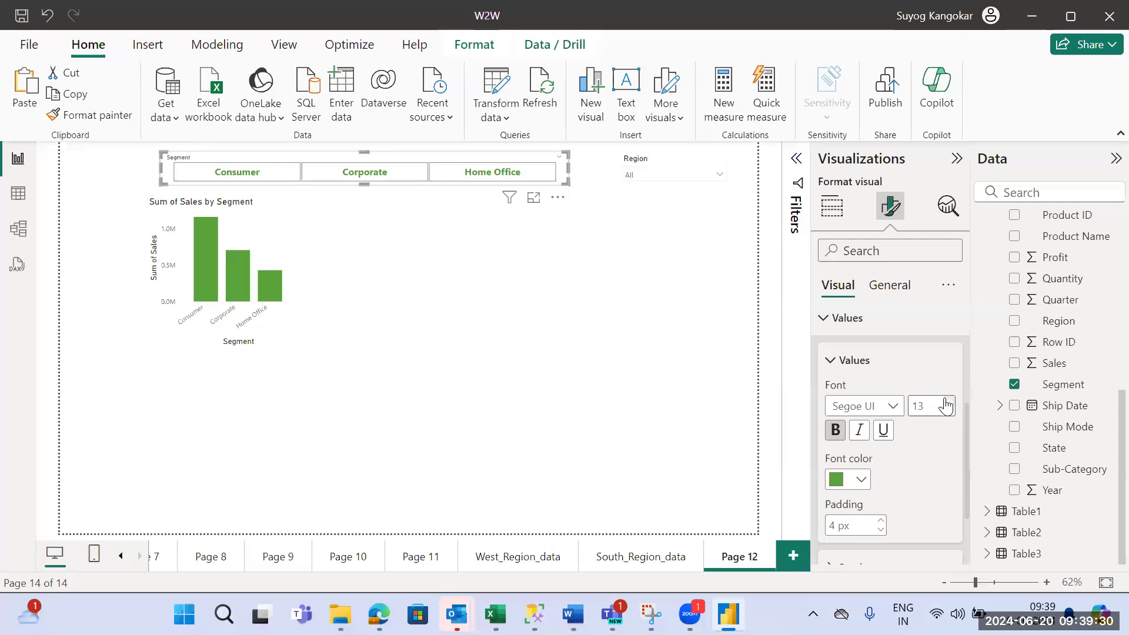
- Set the border color of the Segment slicer's values to black
scroll(964, 433, down, 3)
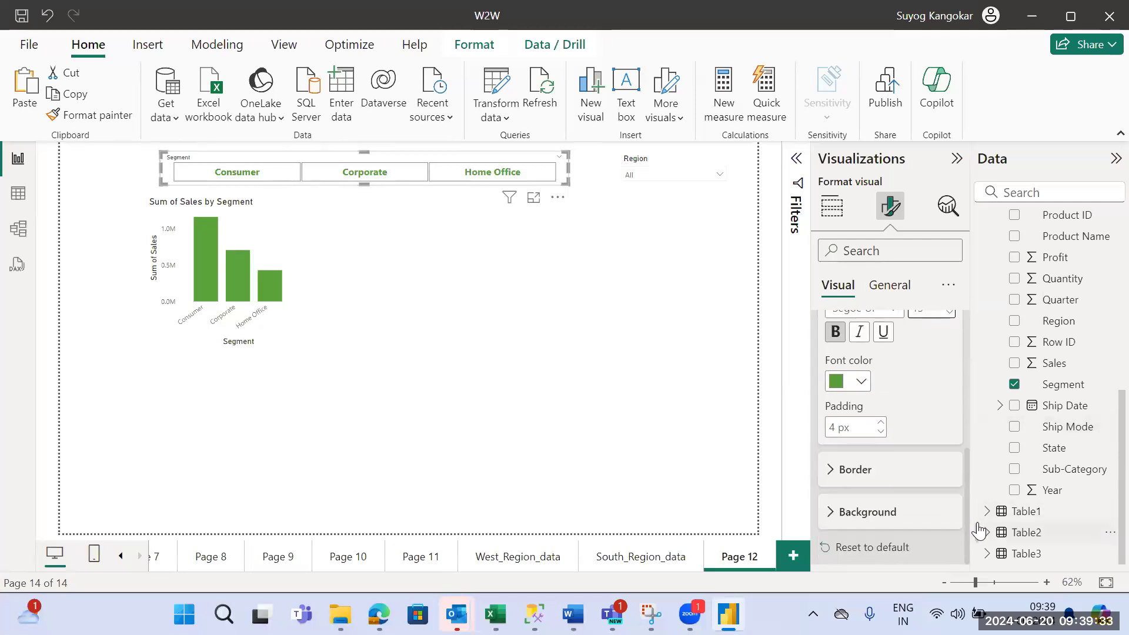
click(887, 469)
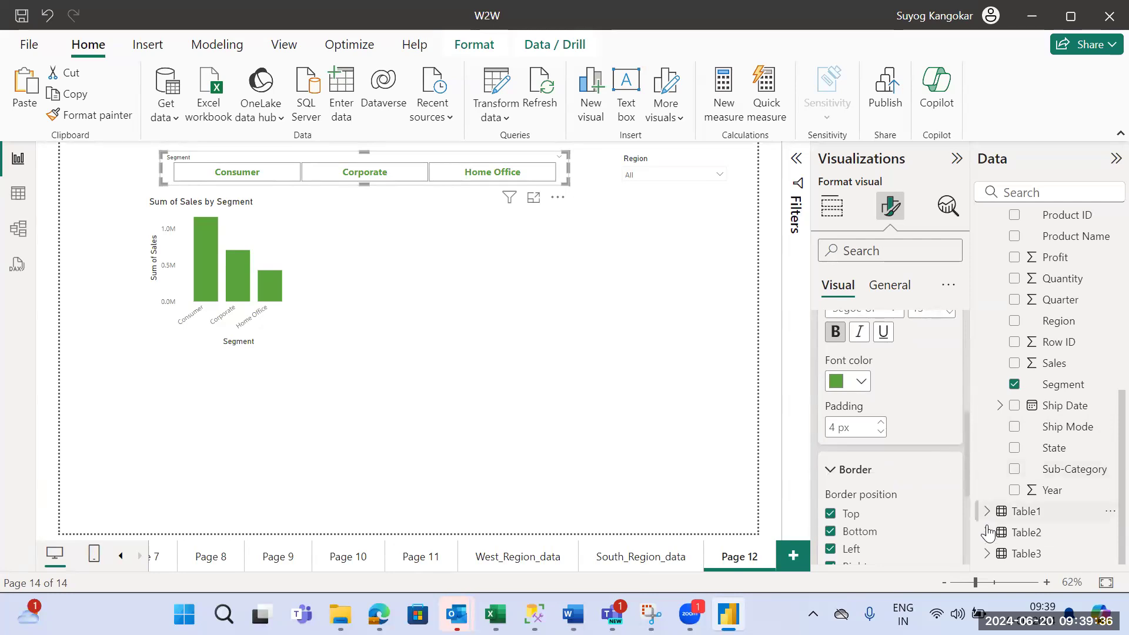
drag(965, 484, 969, 547)
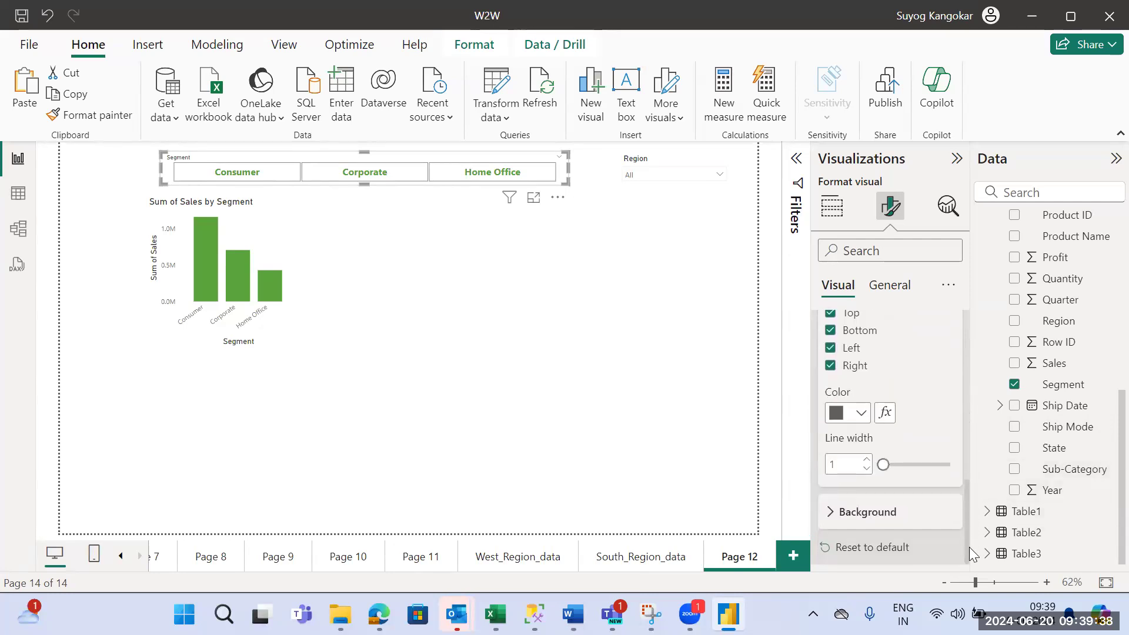
click(864, 412)
click(894, 335)
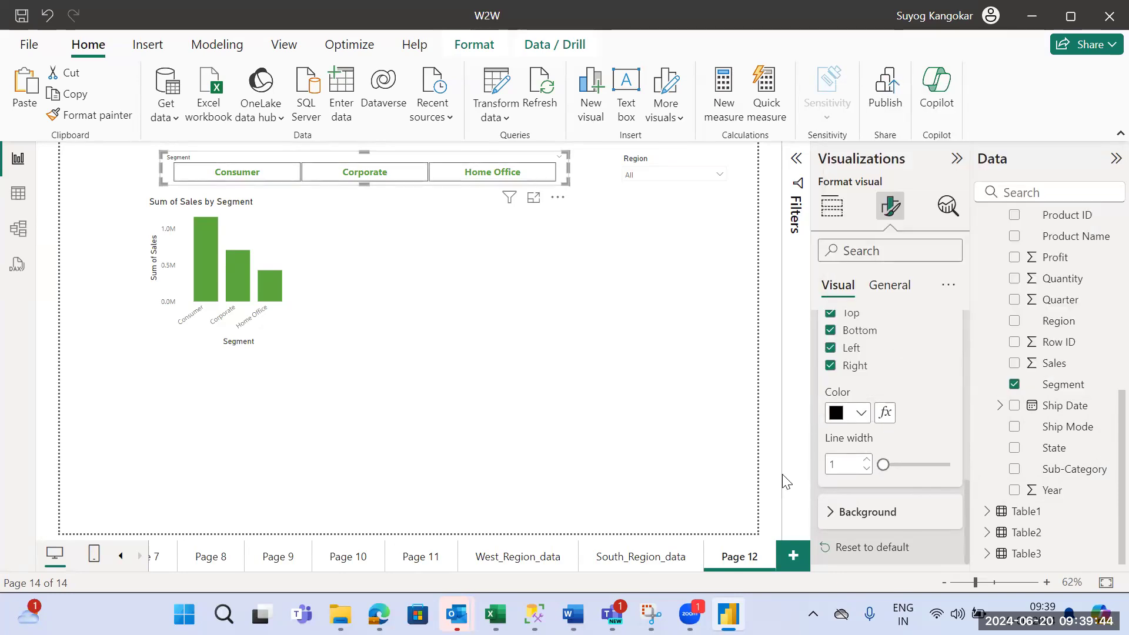
- Try a gold background for the Segment slicer's values, replace it with light blue, and deselect the slicer
click(832, 513)
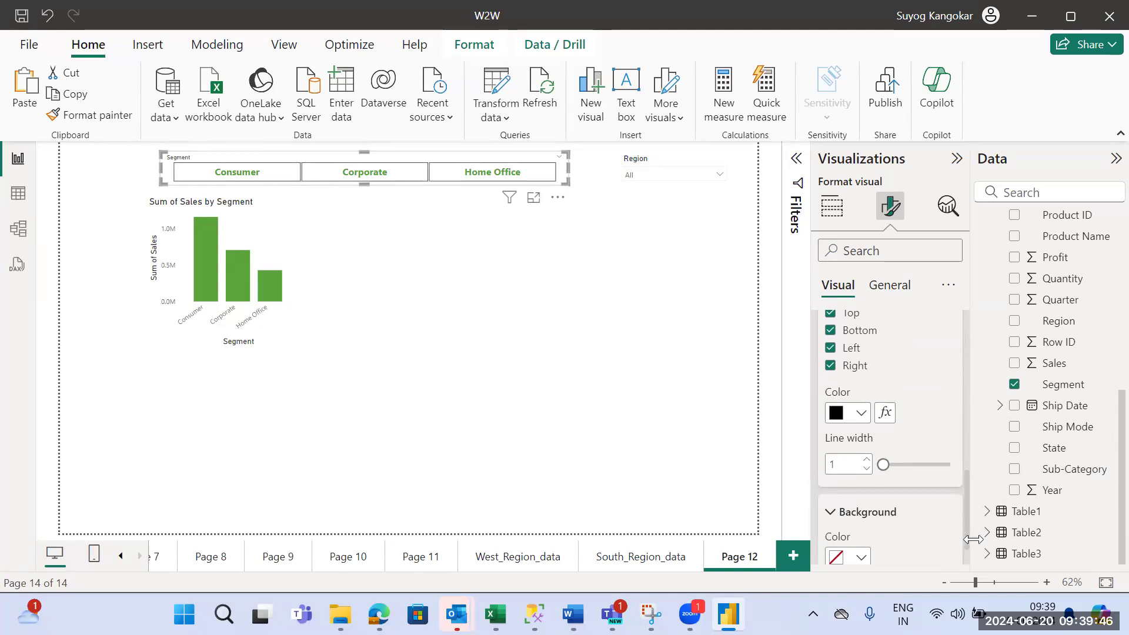
scroll(964, 549, down, 2)
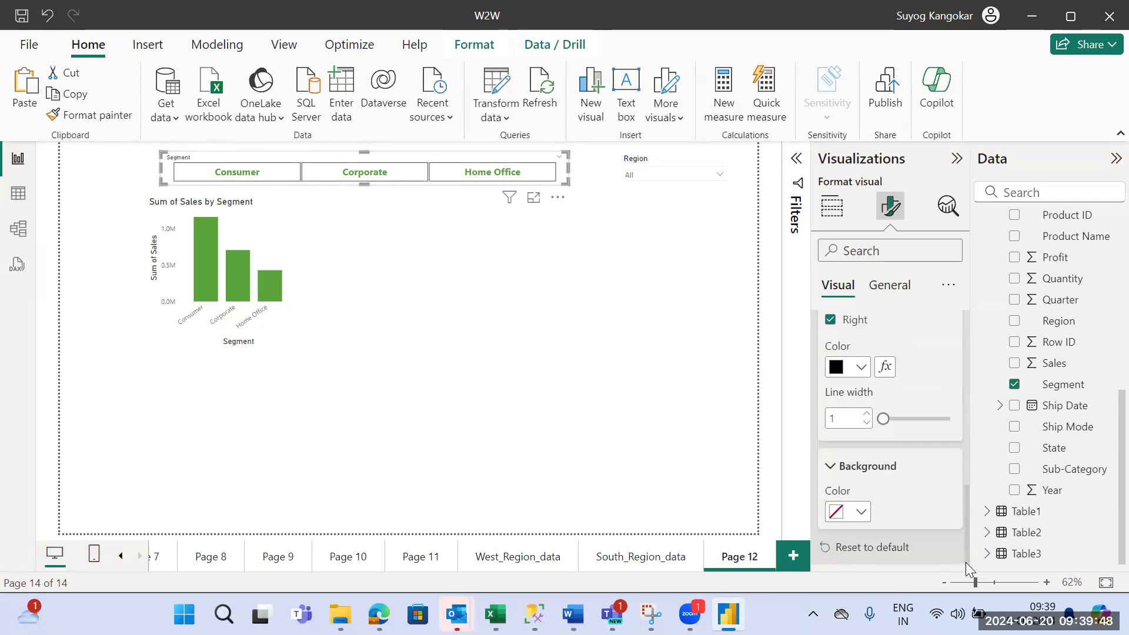
click(862, 511)
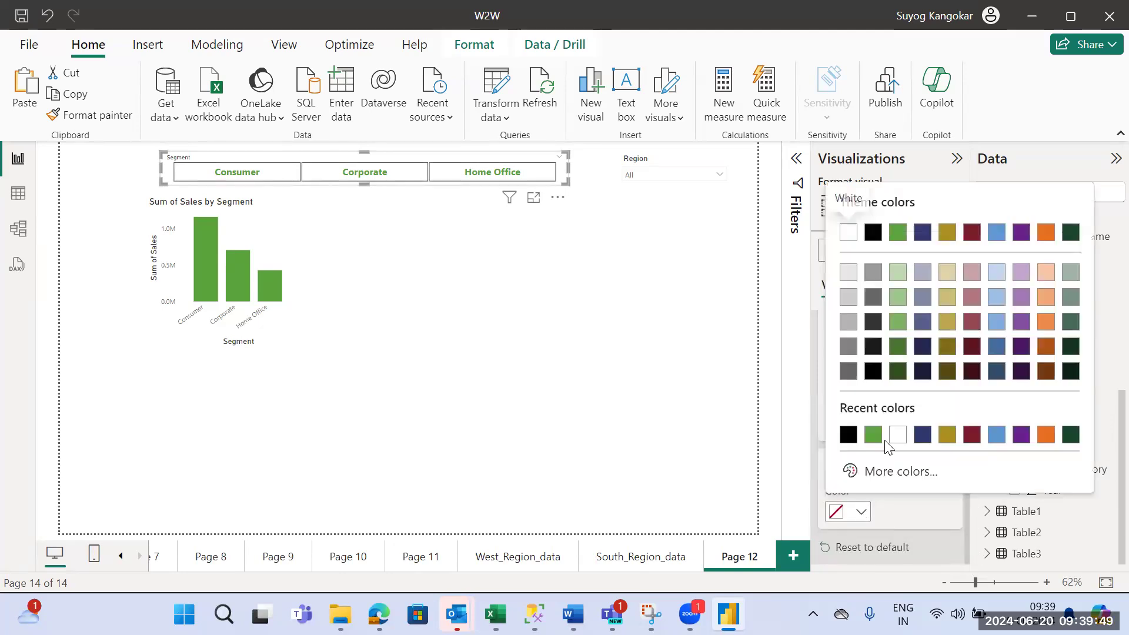
click(947, 438)
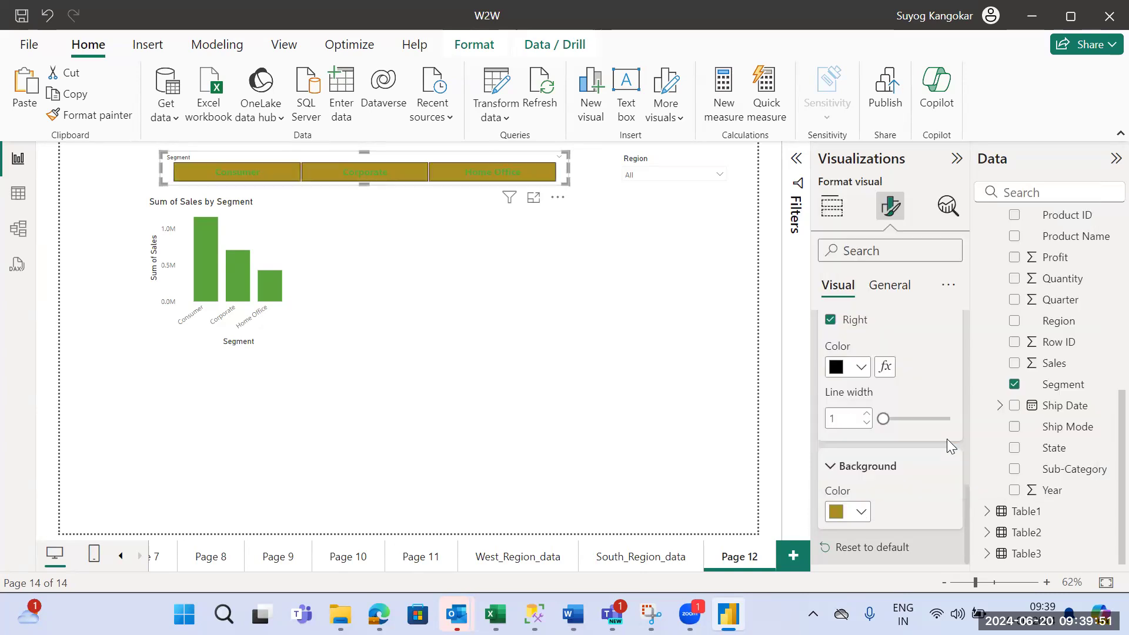
click(861, 511)
click(996, 322)
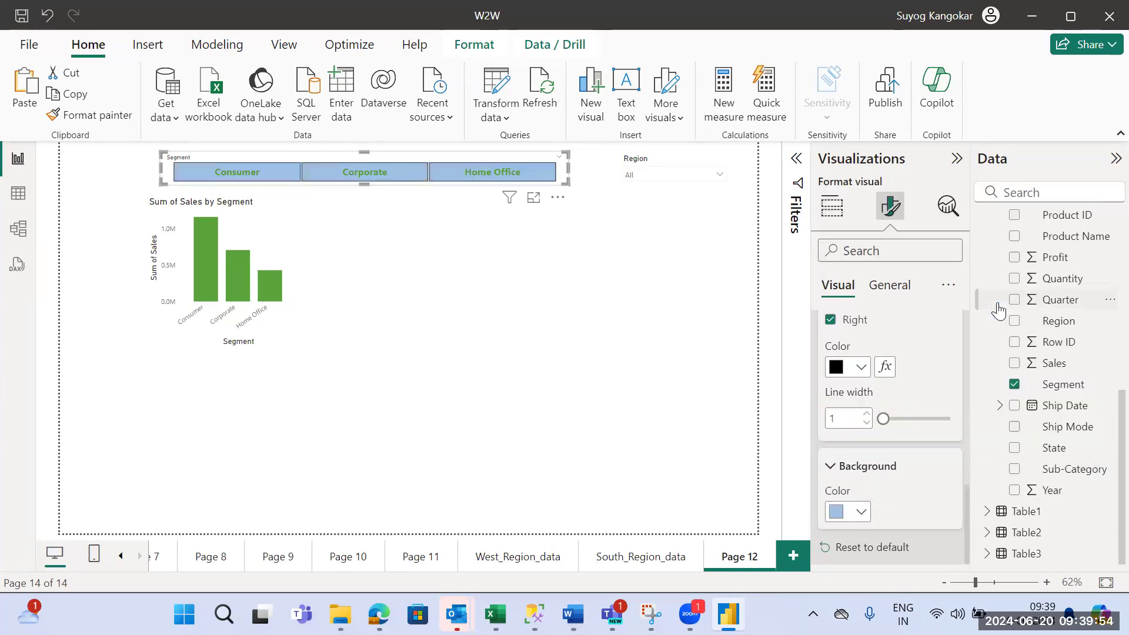
click(596, 302)
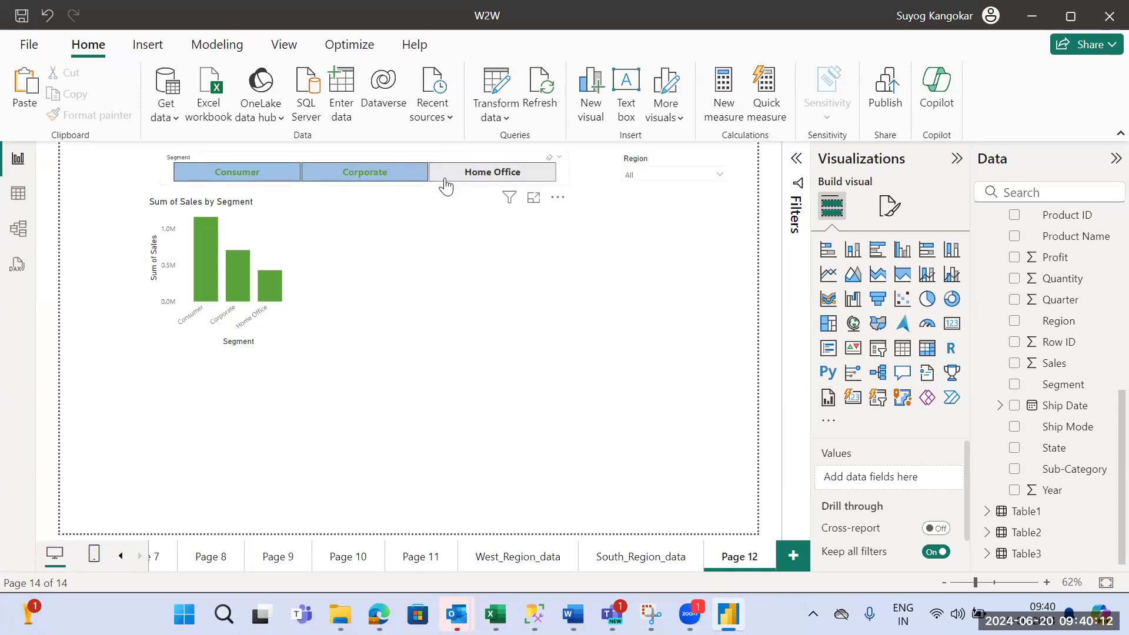
- Switch the Segment slicer's header off and back on, and expand its header settings
click(563, 181)
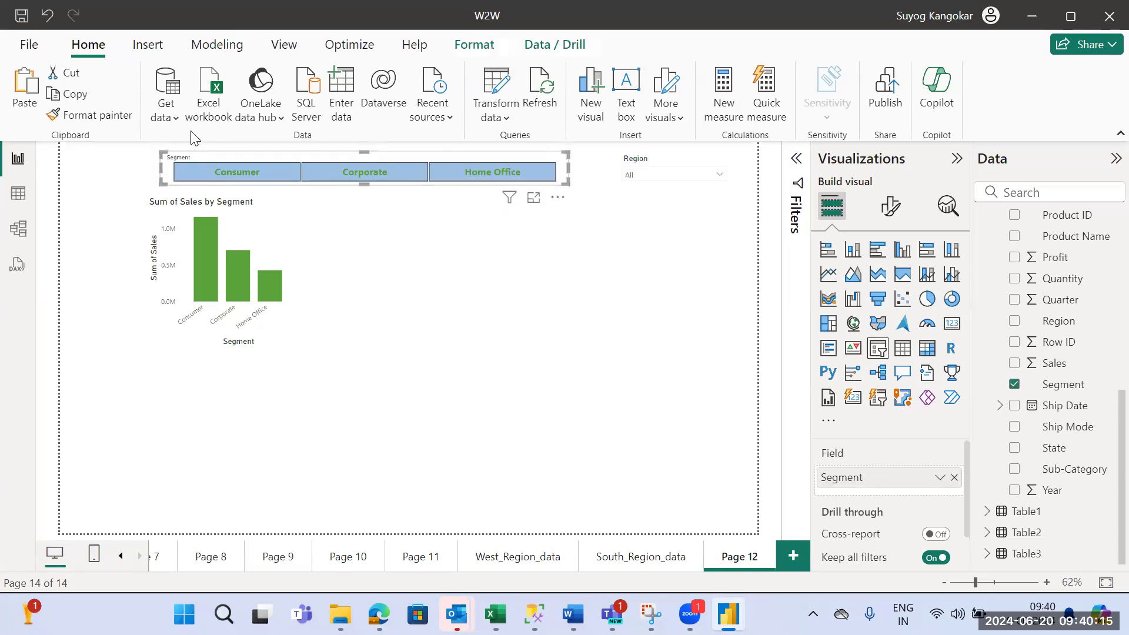
click(891, 206)
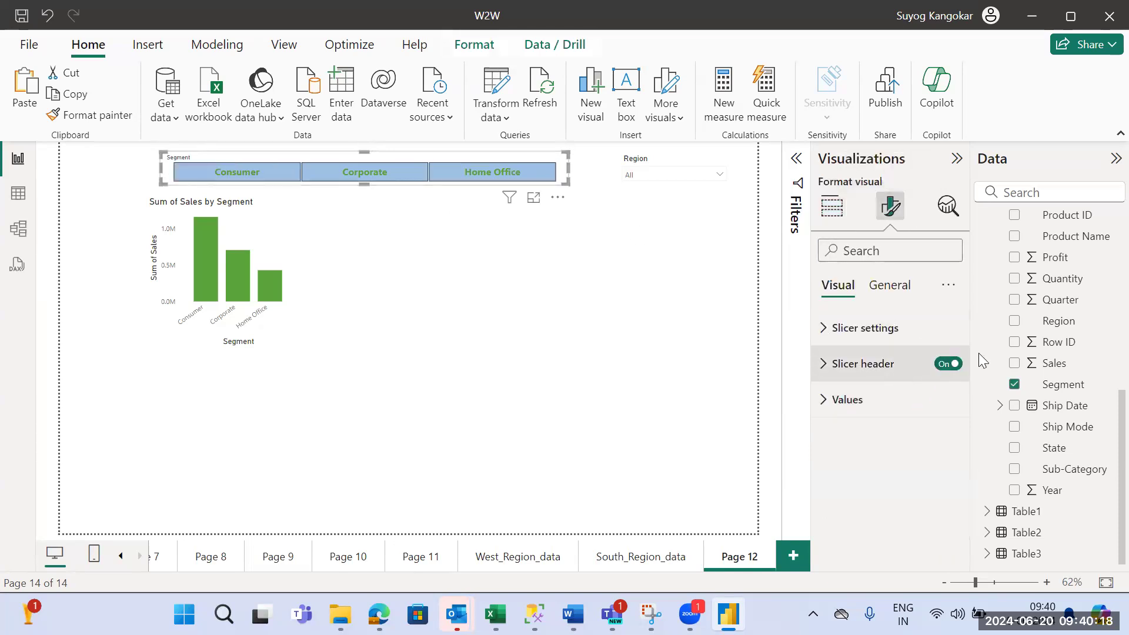
click(948, 364)
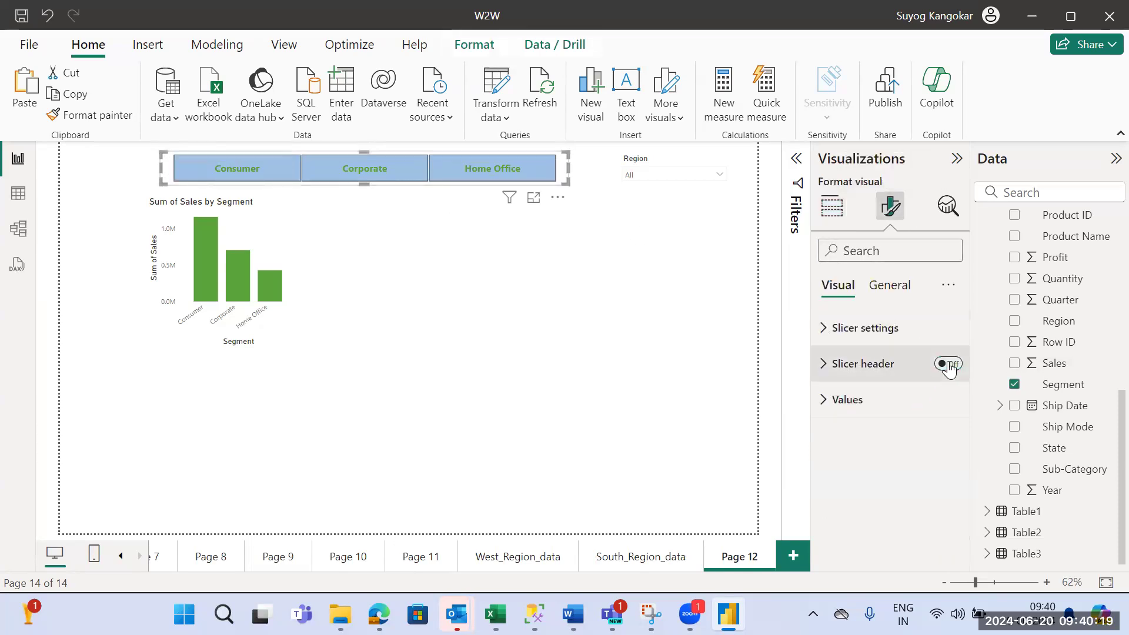
click(898, 372)
click(950, 364)
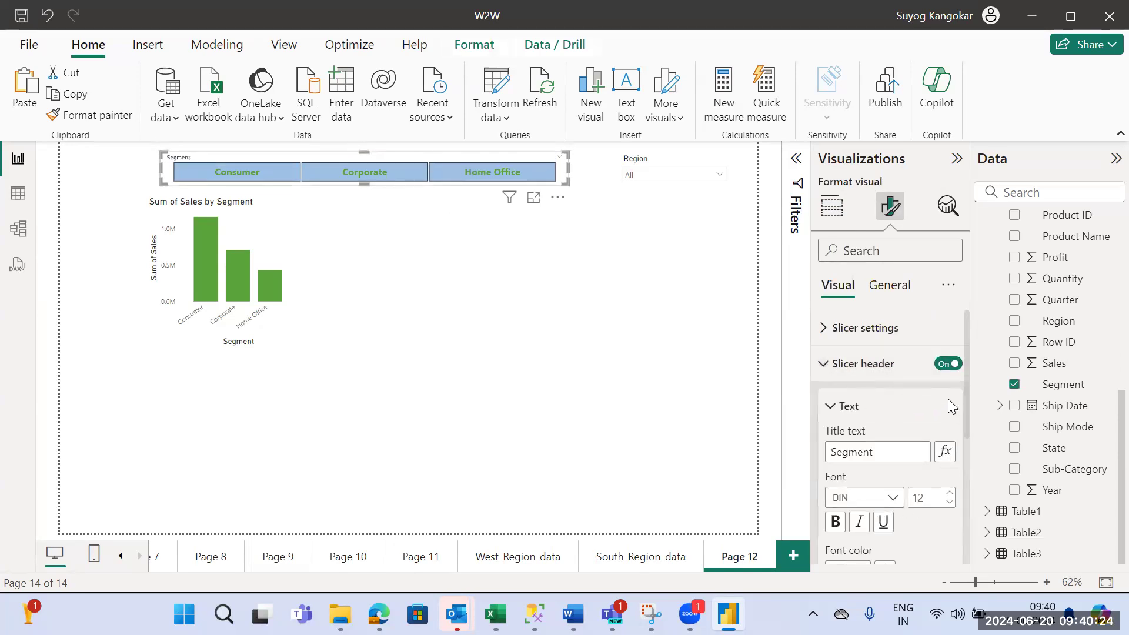
- Review the Segment slicer's header options and set the header title's font size to 18
drag(967, 407, 969, 546)
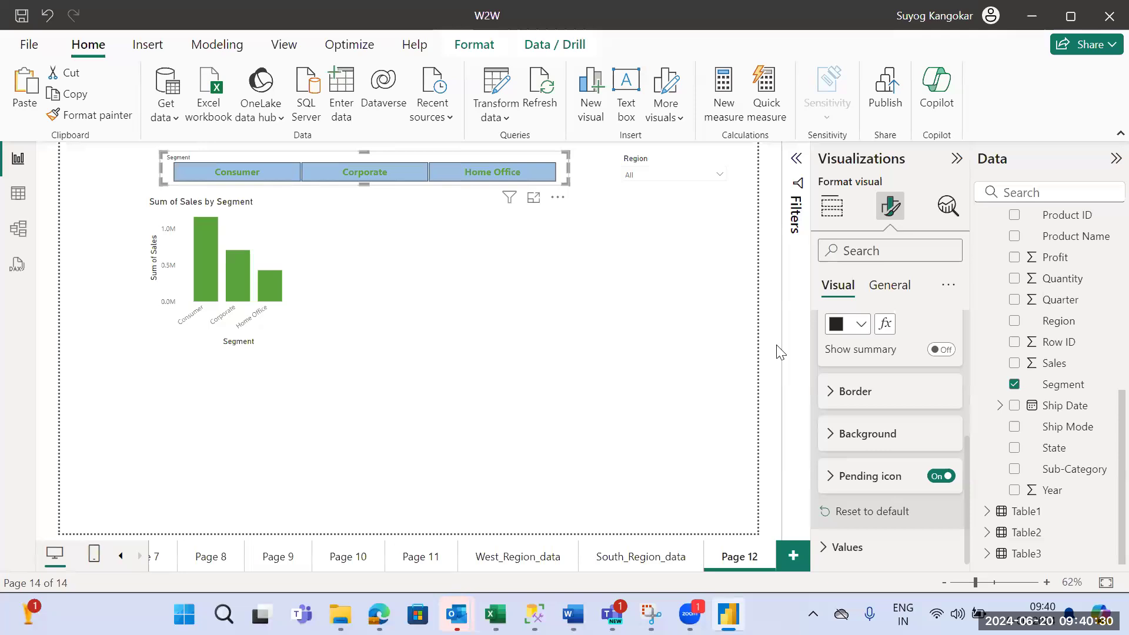
drag(967, 447, 968, 376)
click(948, 430)
click(948, 430)
click(948, 430)
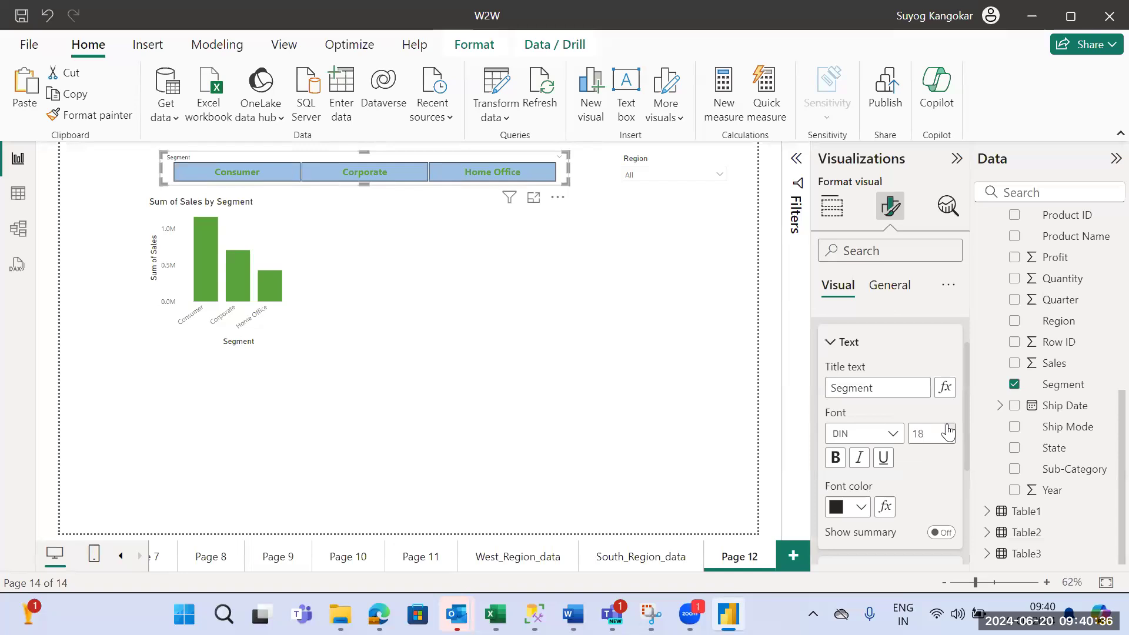
click(385, 204)
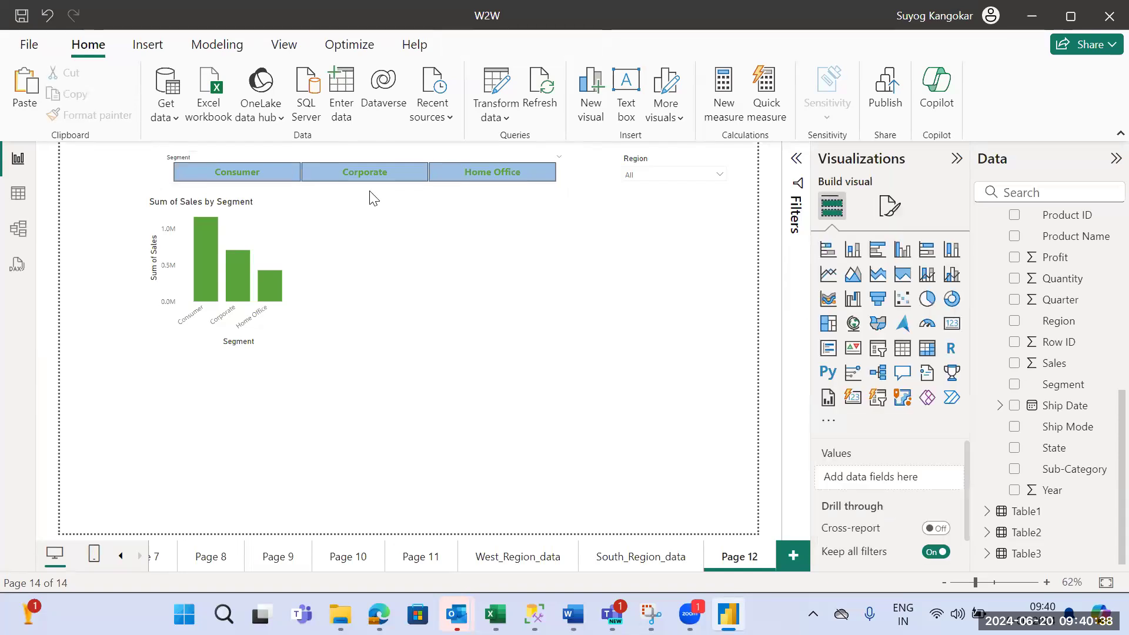
- Increase the Segment slicer's height by extending its lower edge down over the top of the segment chart
click(364, 187)
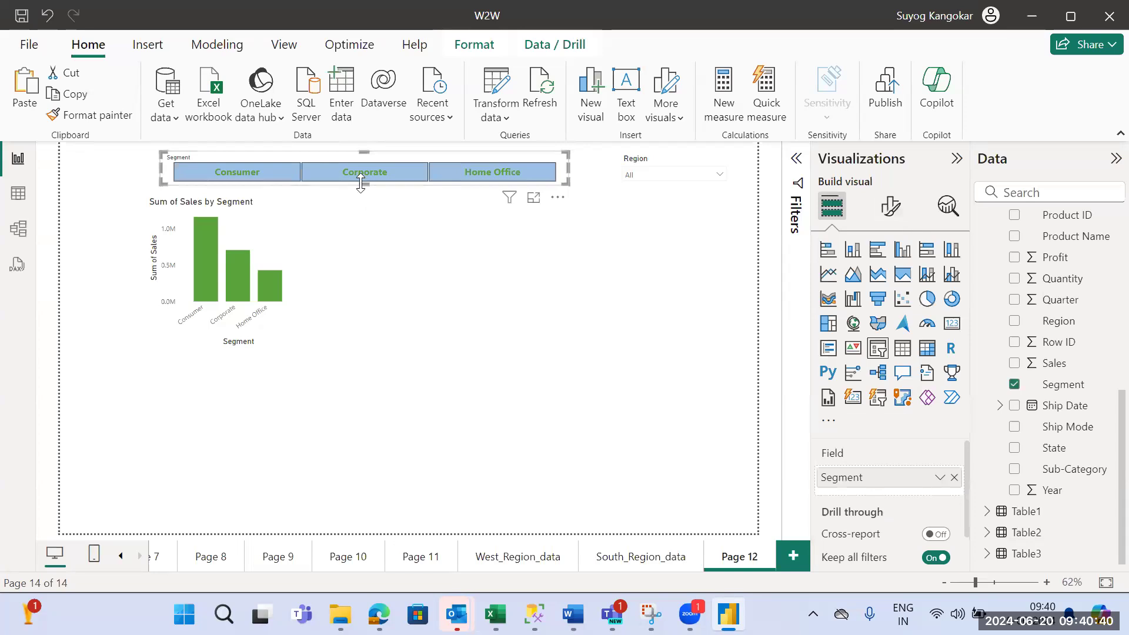
drag(361, 184, 373, 232)
click(612, 360)
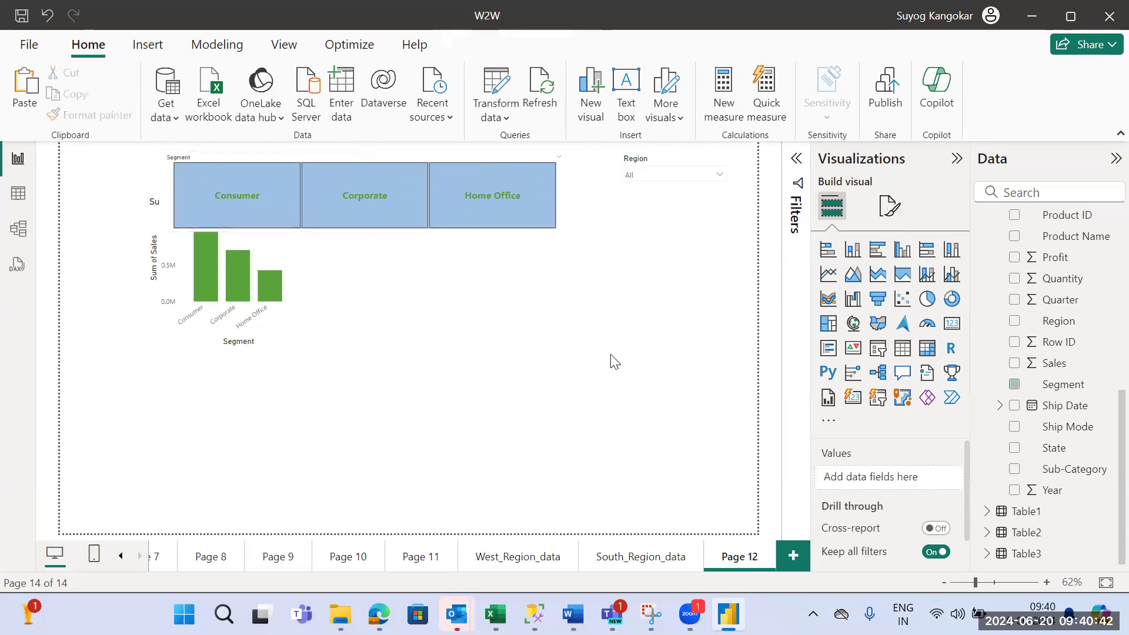